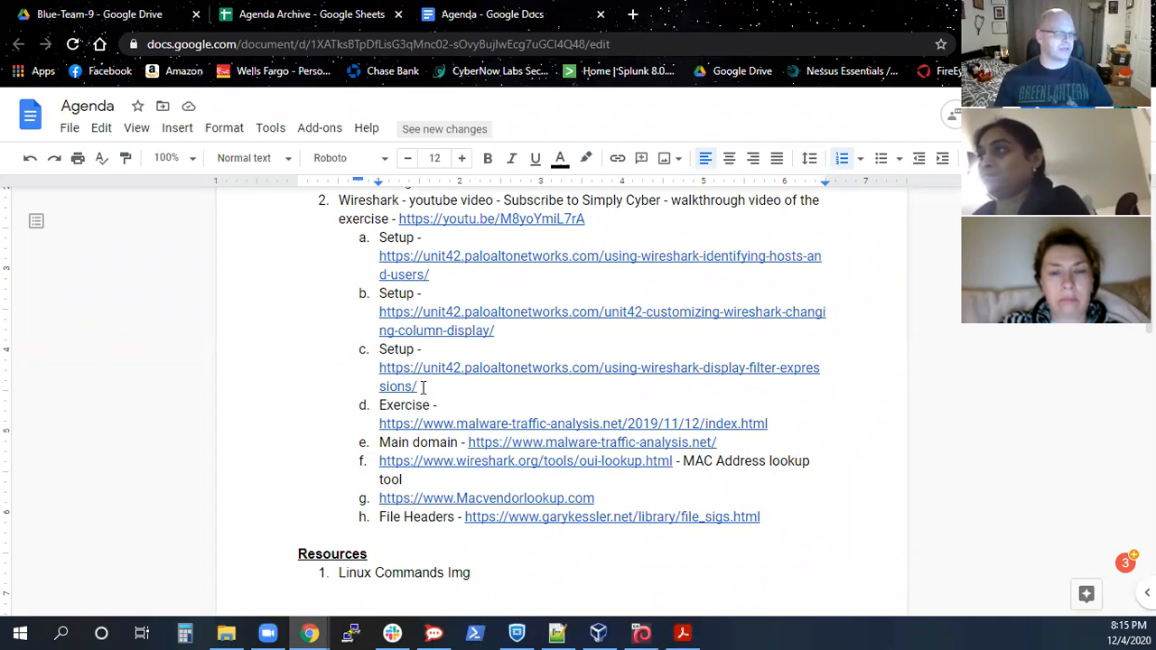
Step: Minimize the Drive browser window and the Notepad++ window to bring up the Wireshark display filter tutorial
click(144, 12)
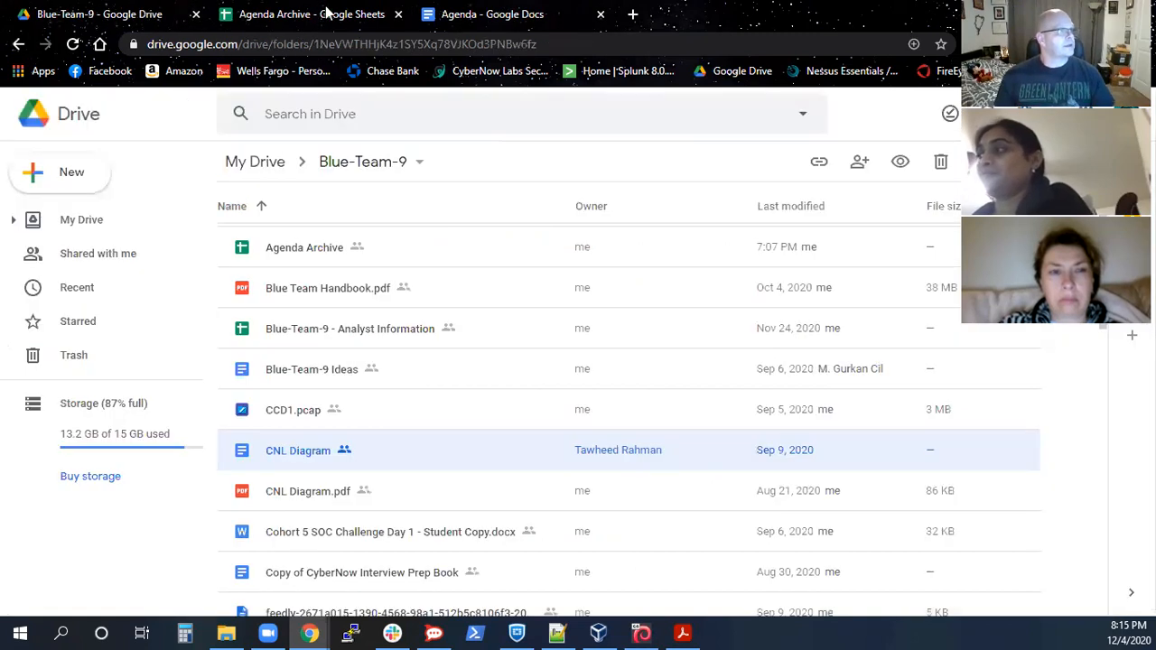
click(1052, 13)
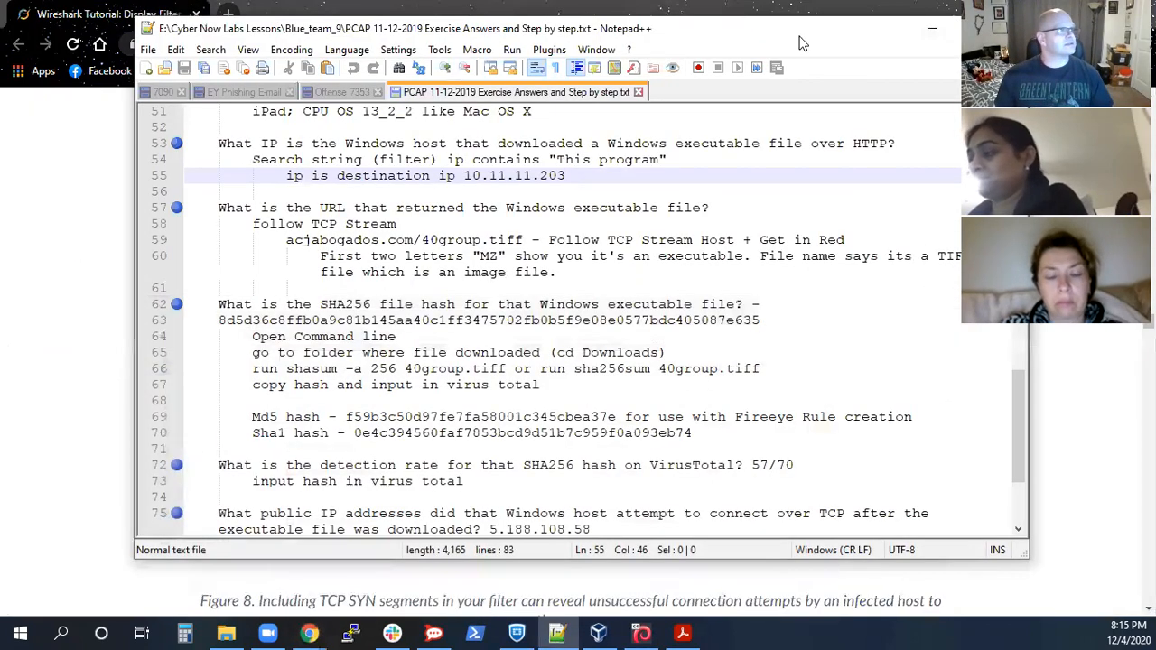
click(923, 34)
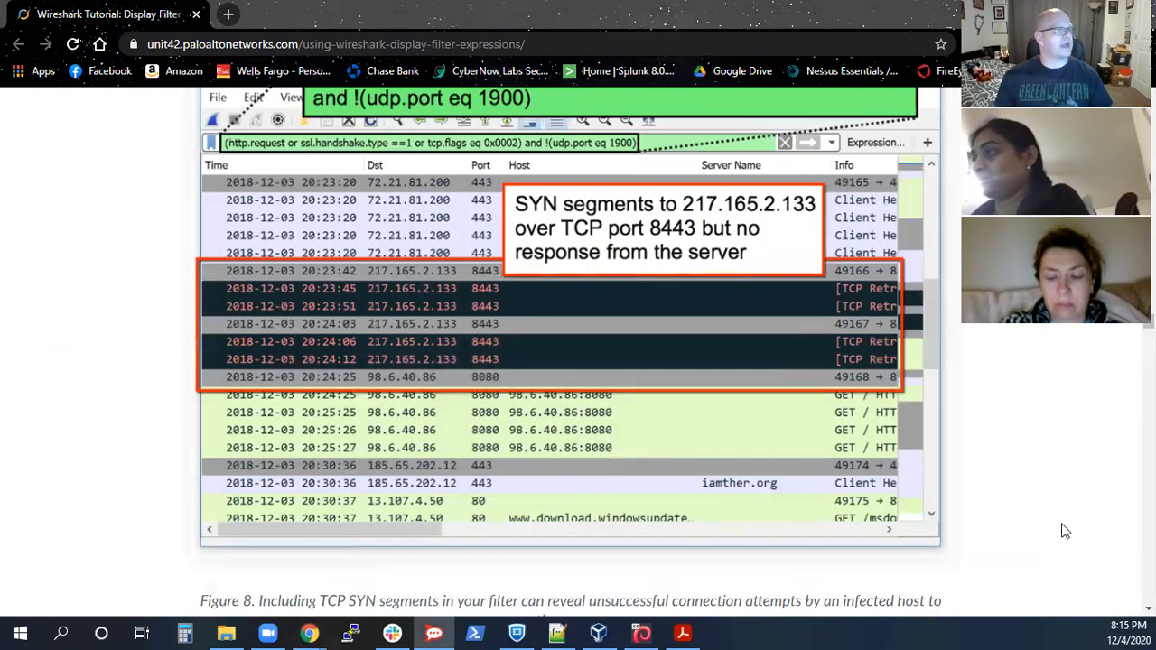
Step: Skim the Wireshark tutorial from the display filter basics and Boolean expressions to the Filters for Web-Based Infection Traffic section
scroll(1057, 529, up, 5)
scroll(1051, 526, up, 5)
scroll(1048, 527, down, 5)
scroll(1043, 487, up, 15)
scroll(1039, 472, up, 8)
scroll(1050, 475, down, 6)
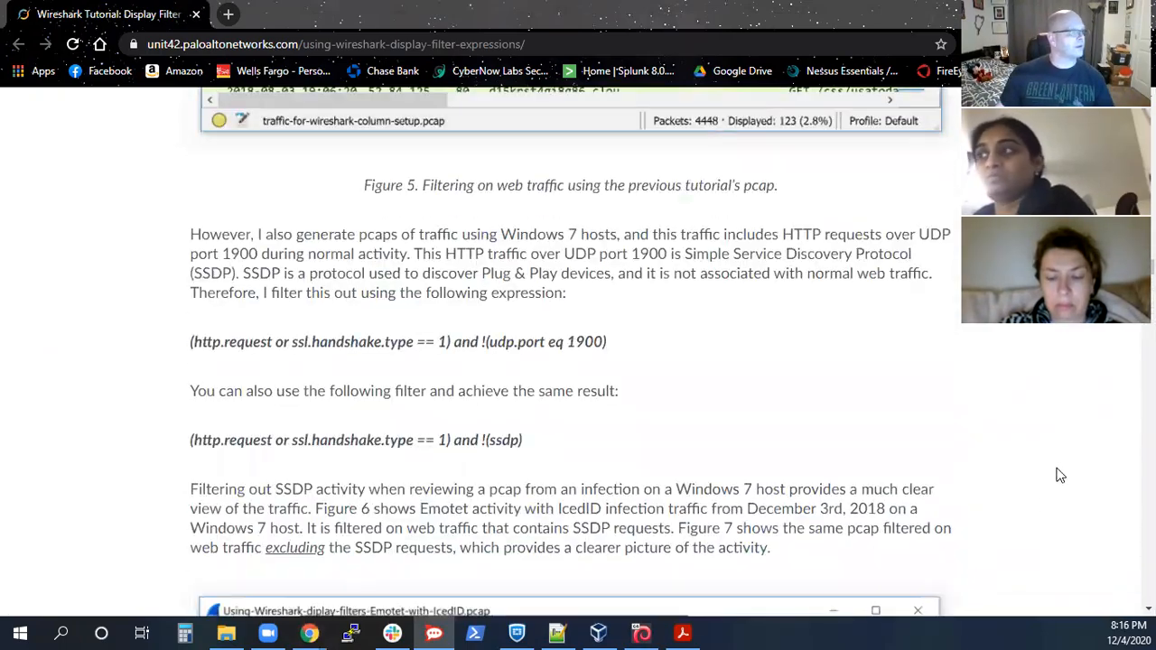
scroll(1050, 469, up, 6)
scroll(1043, 462, up, 12)
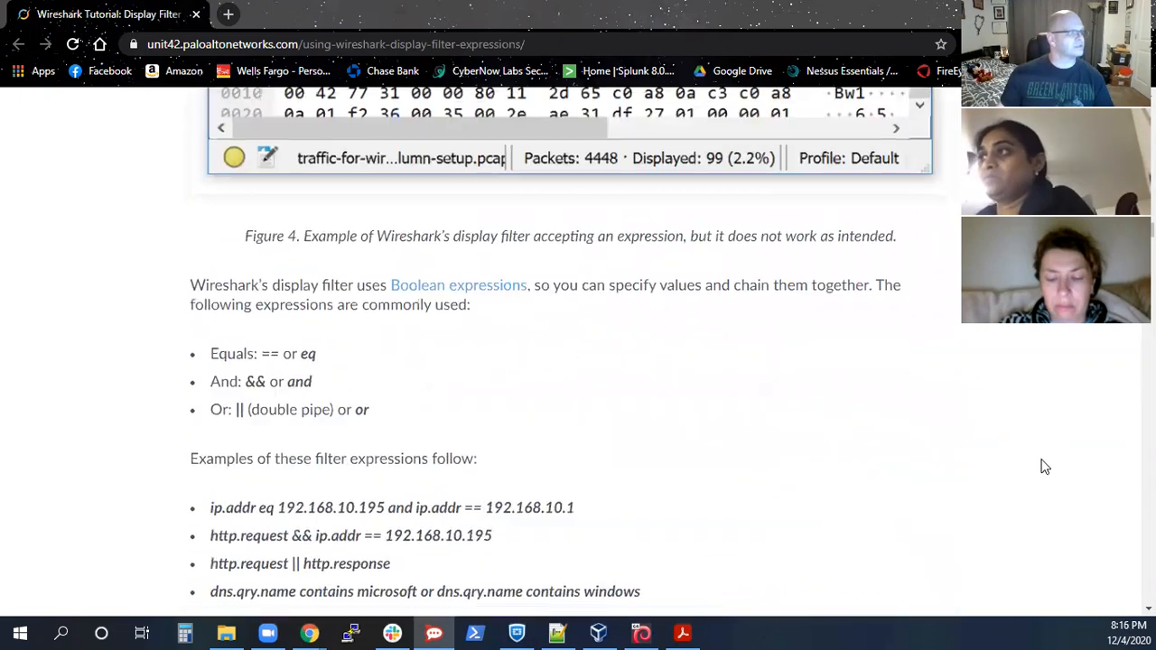
scroll(1038, 462, up, 15)
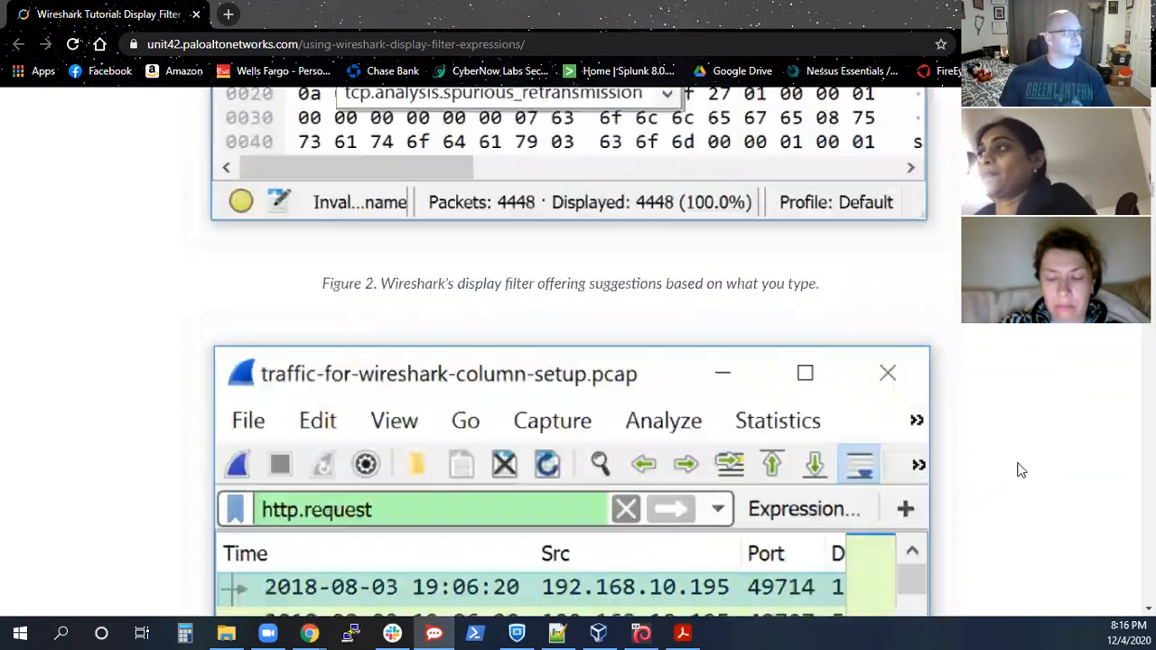
scroll(993, 470, up, 8)
scroll(984, 474, down, 4)
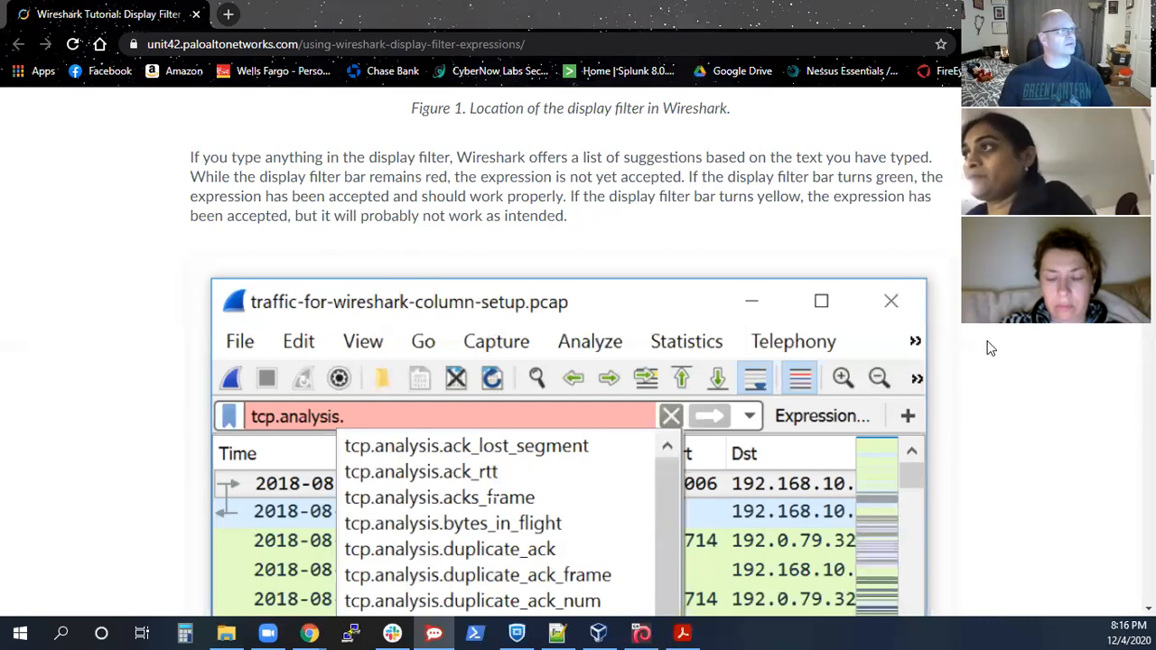
scroll(985, 339, down, 15)
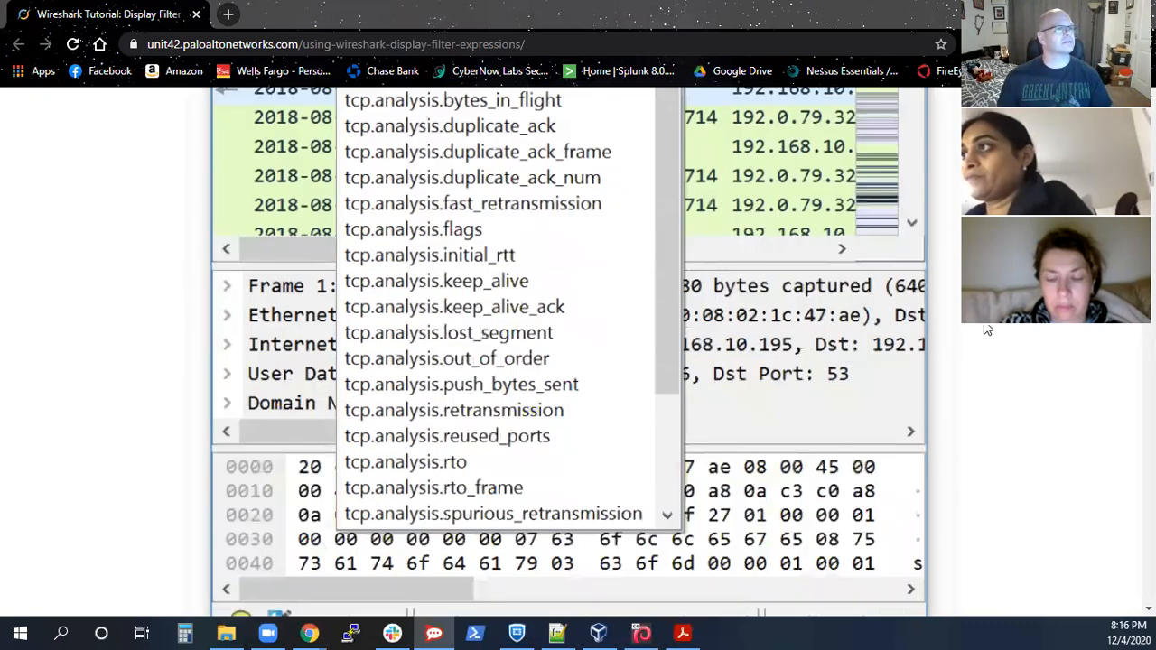
scroll(986, 339, down, 6)
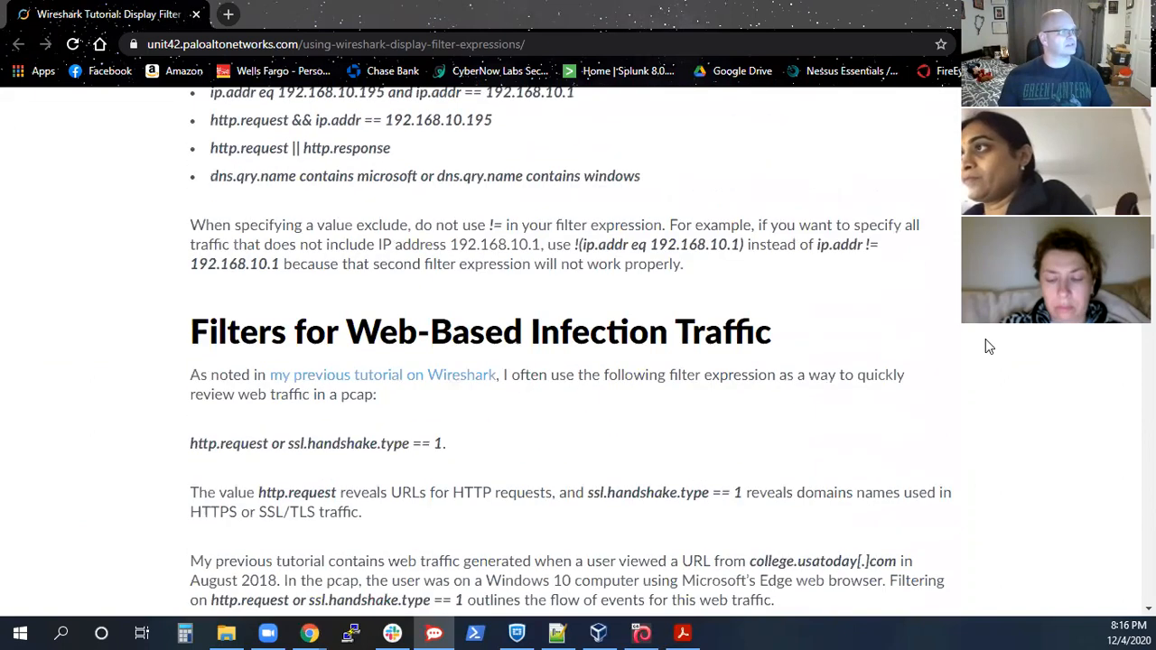
Step: Reduce the tutorial page's zoom by two levels so more of the article fits on screen
click(1142, 44)
click(1055, 202)
click(1054, 201)
click(865, 270)
Step: Examine the web-based infection traffic filters and their example captures down to the explanation below Figure 7
scroll(903, 289, up, 2)
scroll(944, 307, down, 5)
scroll(942, 280, up, 3)
scroll(942, 287, up, 1)
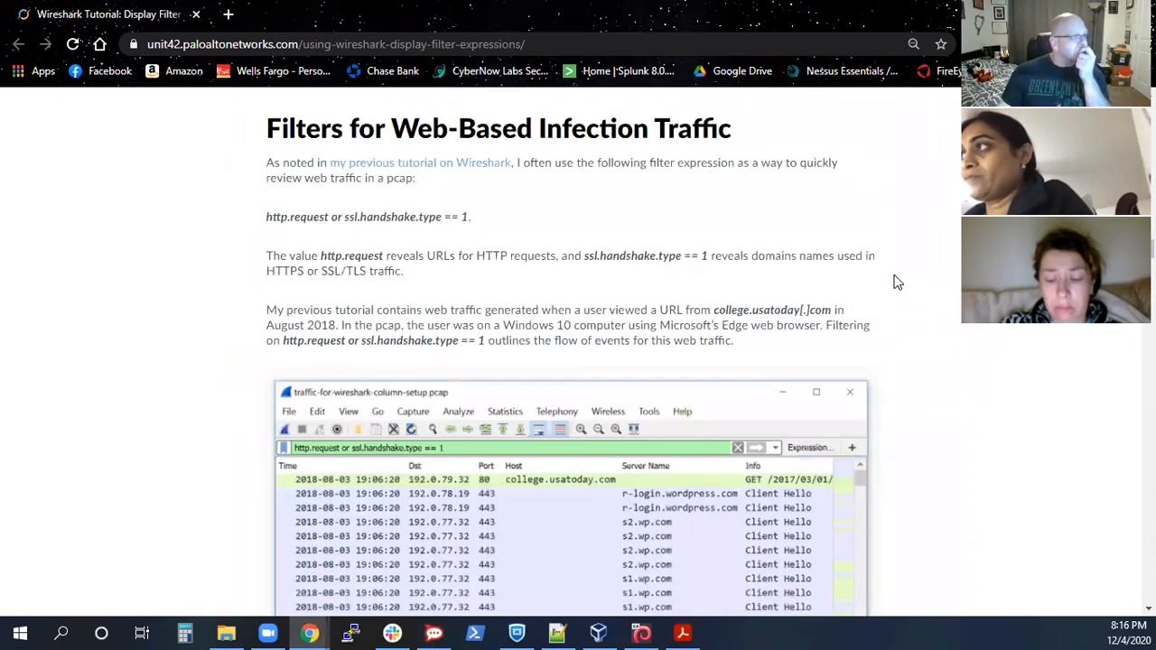
scroll(916, 334, down, 6)
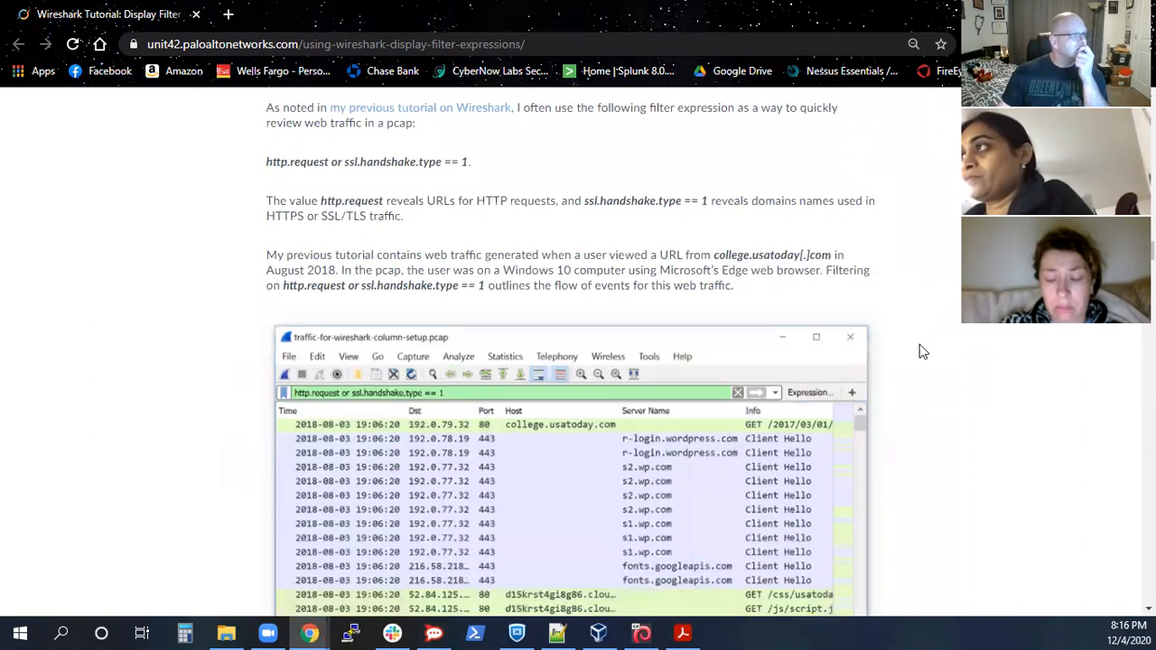
scroll(908, 346, down, 1)
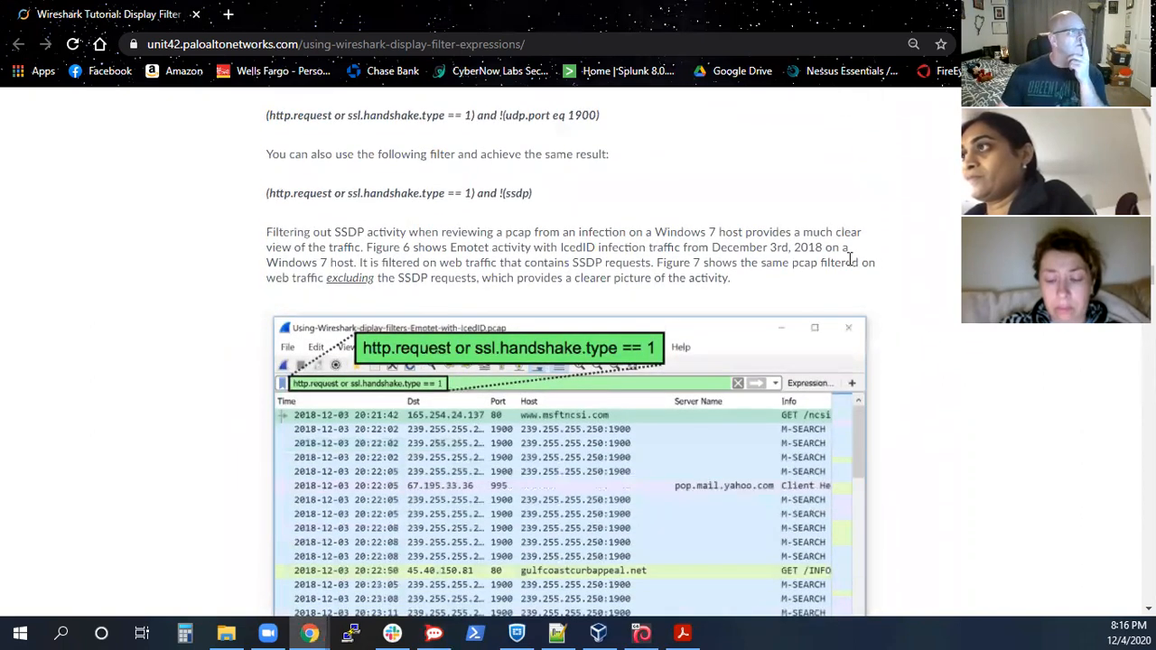
scroll(817, 280, down, 2)
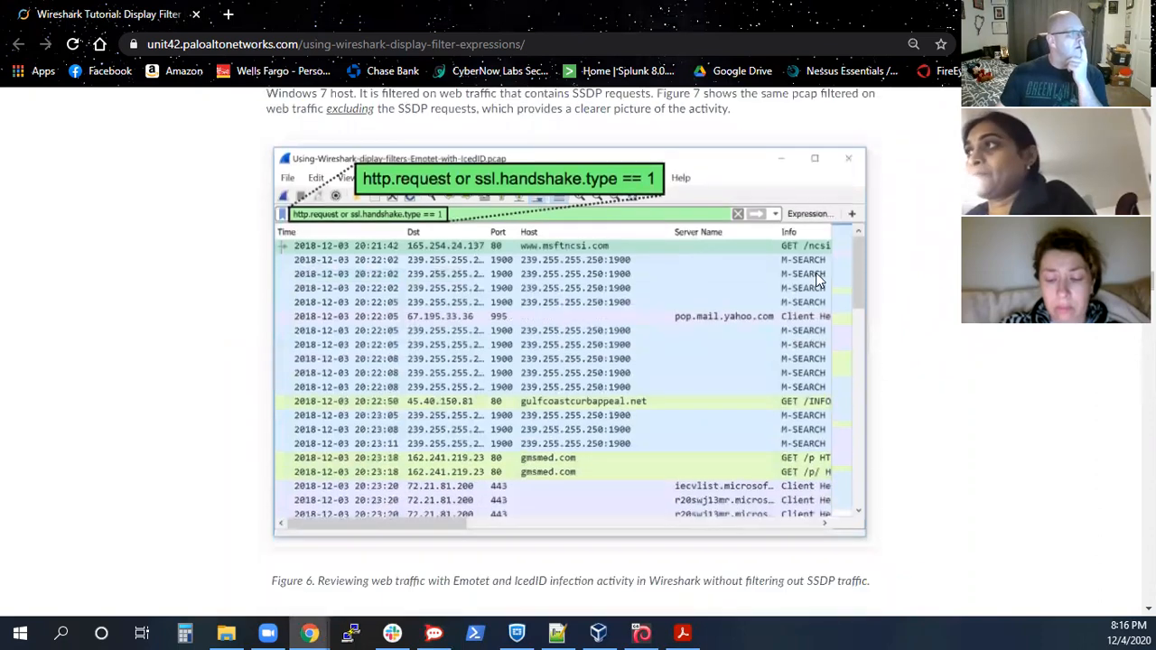
scroll(818, 281, down, 5)
scroll(876, 357, down, 5)
scroll(880, 369, up, 1)
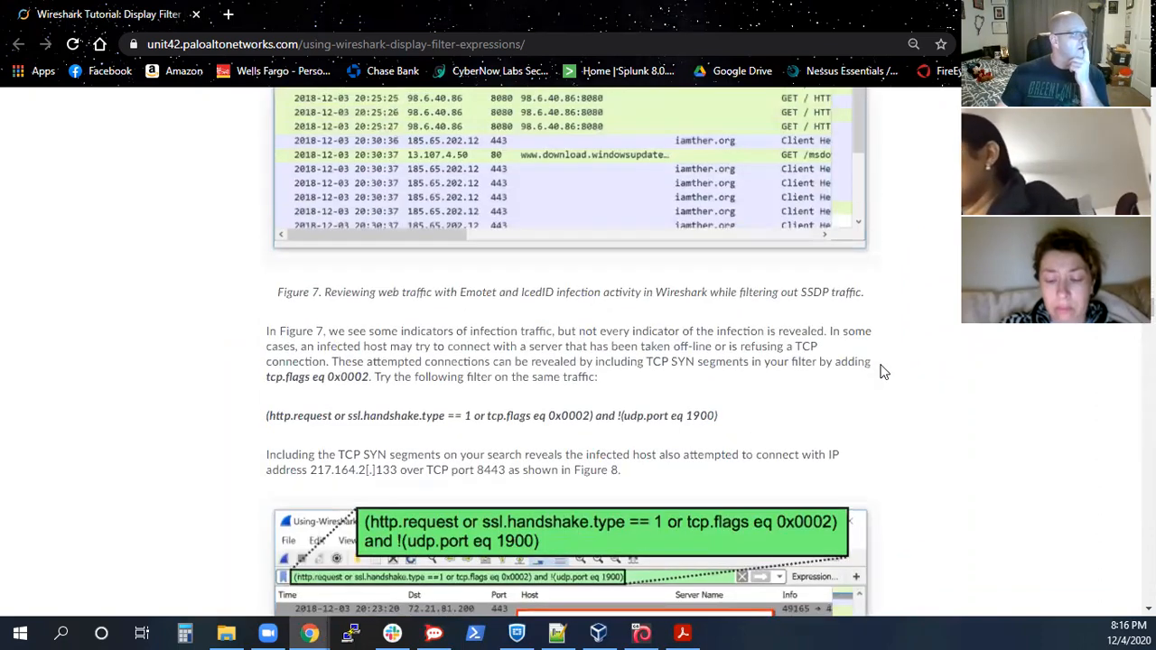
scroll(876, 361, down, 1)
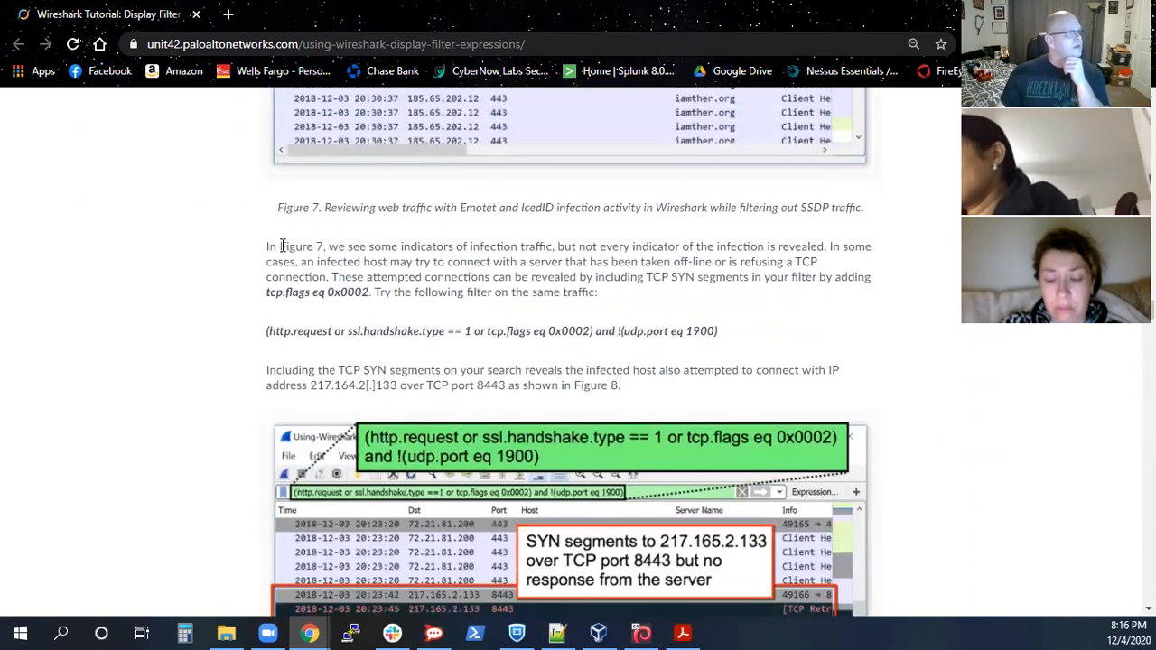
Step: Highlight the passages below Figure 7 about infection traffic indicators and attempted connections refused over TCP
drag(280, 246, 714, 255)
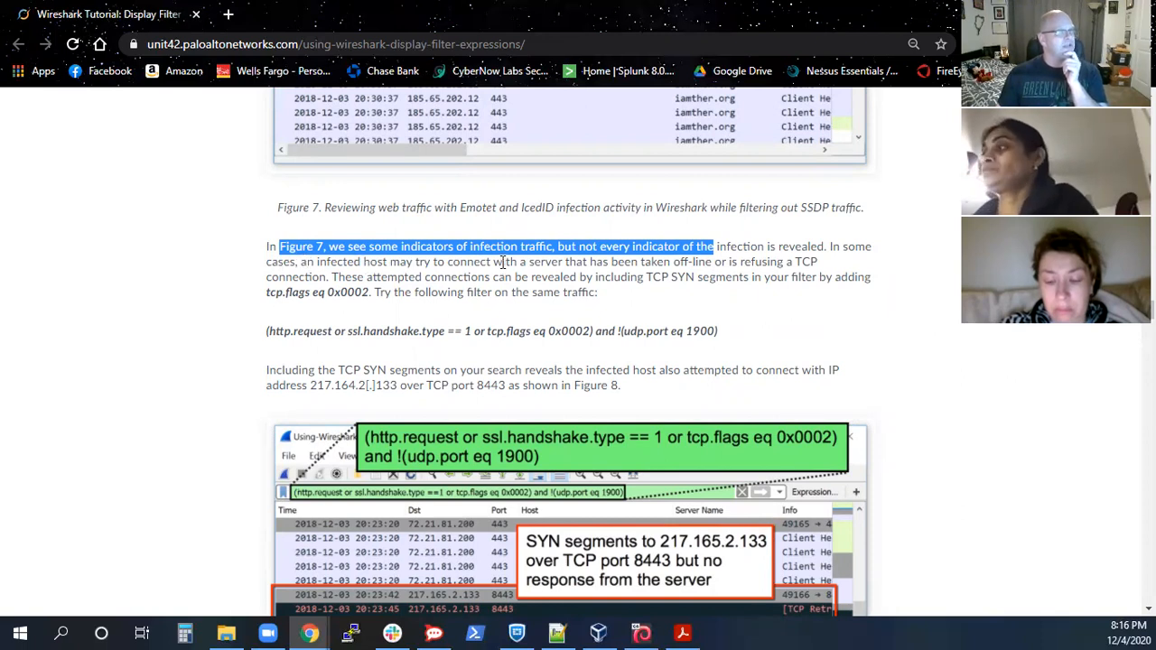
click(755, 285)
drag(738, 261, 791, 280)
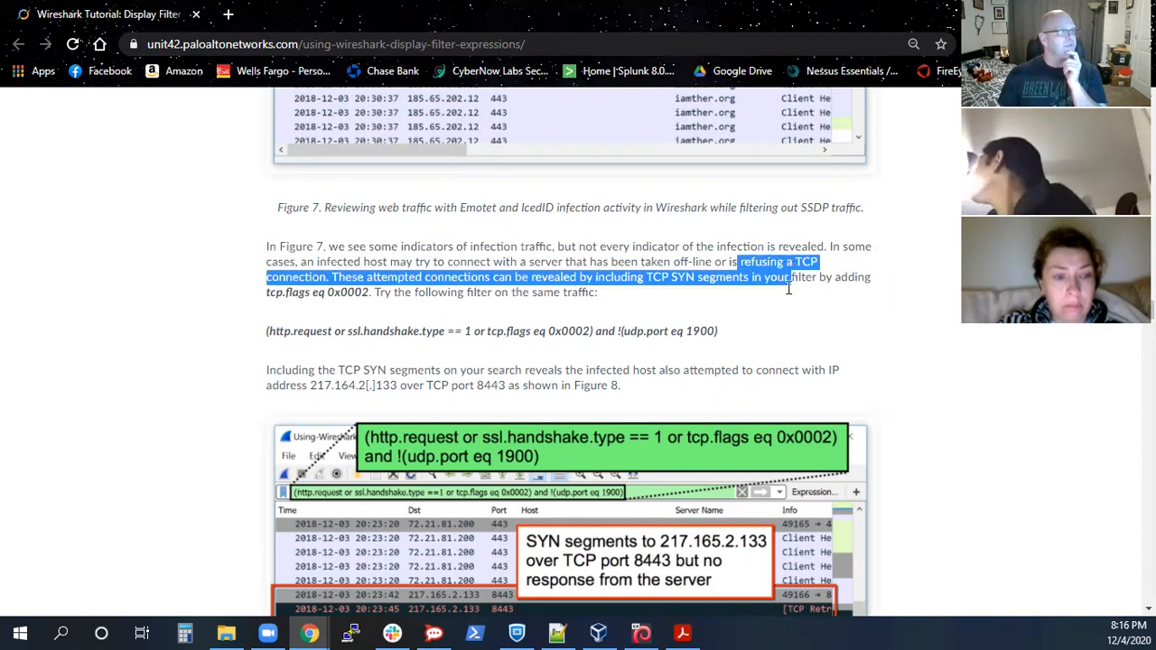
click(791, 280)
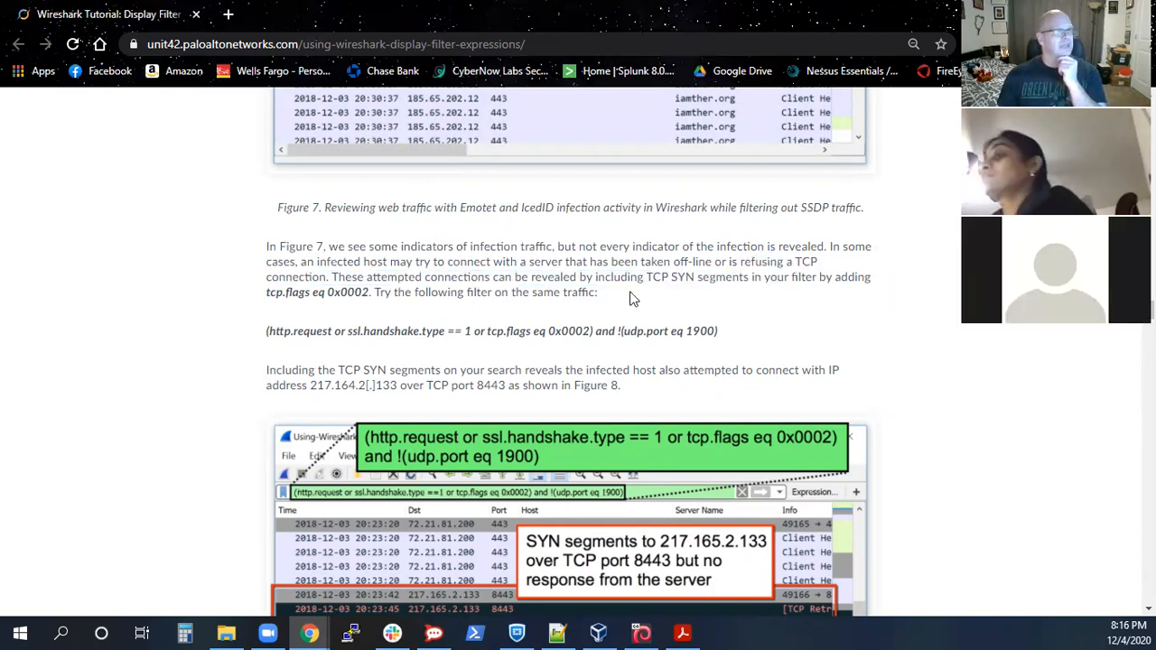
Step: Highlight "TCP SYN" and the tcp.flags eq 0x0002 expression in the paragraph below Figure 7
drag(647, 277, 694, 278)
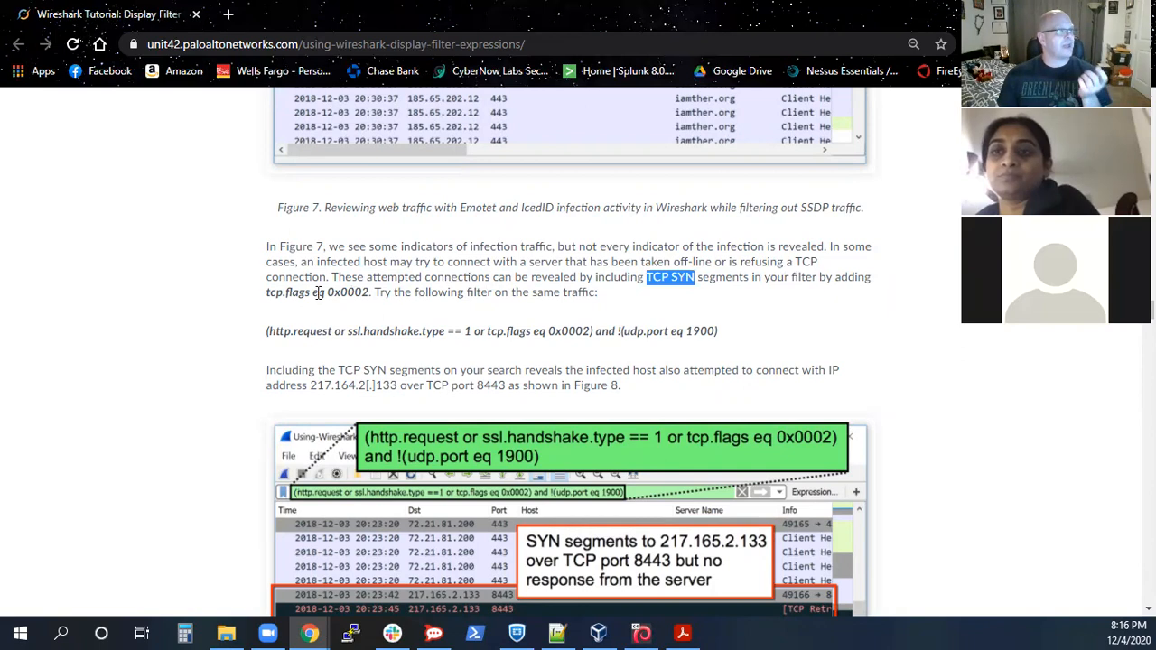
click(274, 298)
drag(273, 298, 356, 294)
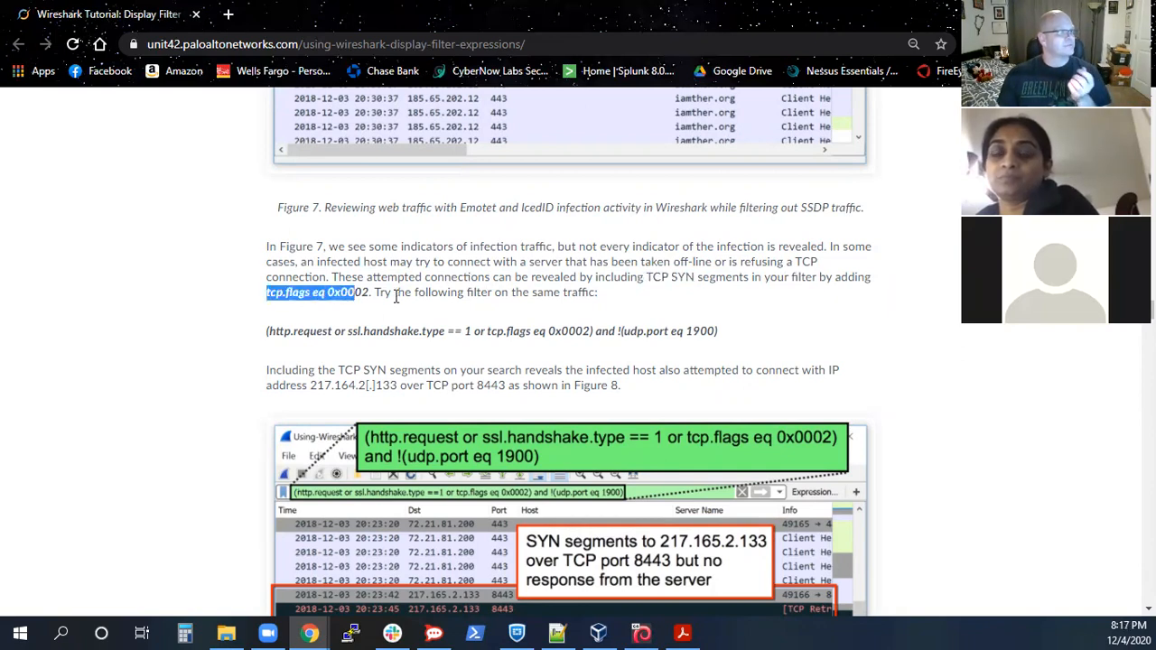
click(281, 291)
drag(267, 293, 365, 291)
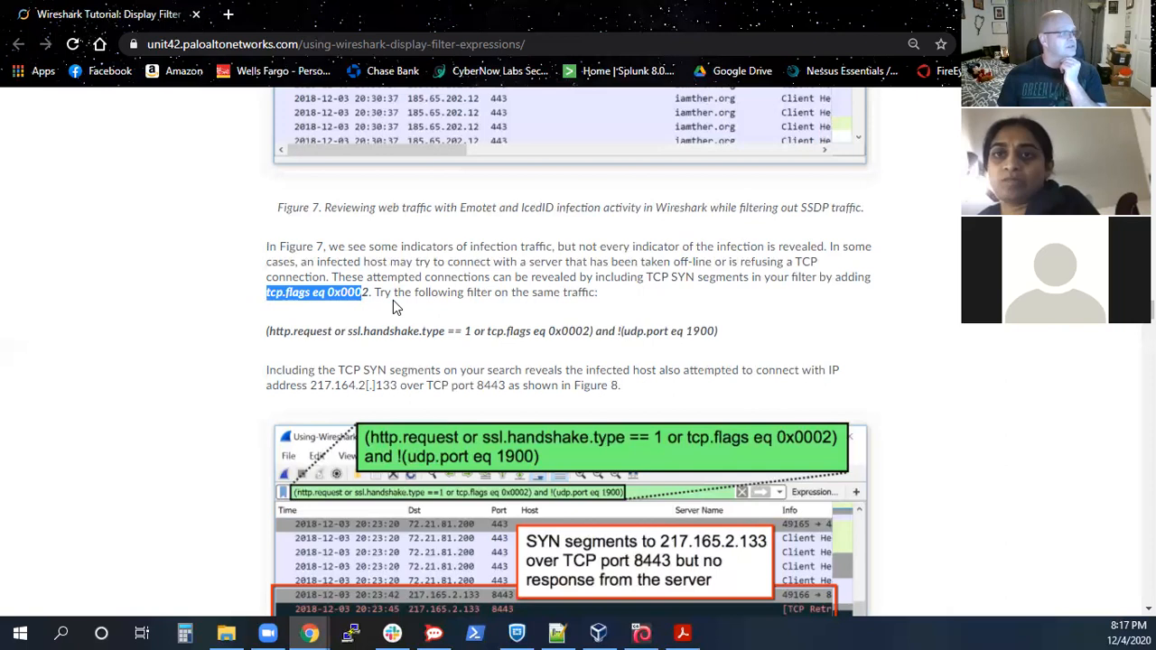
click(393, 304)
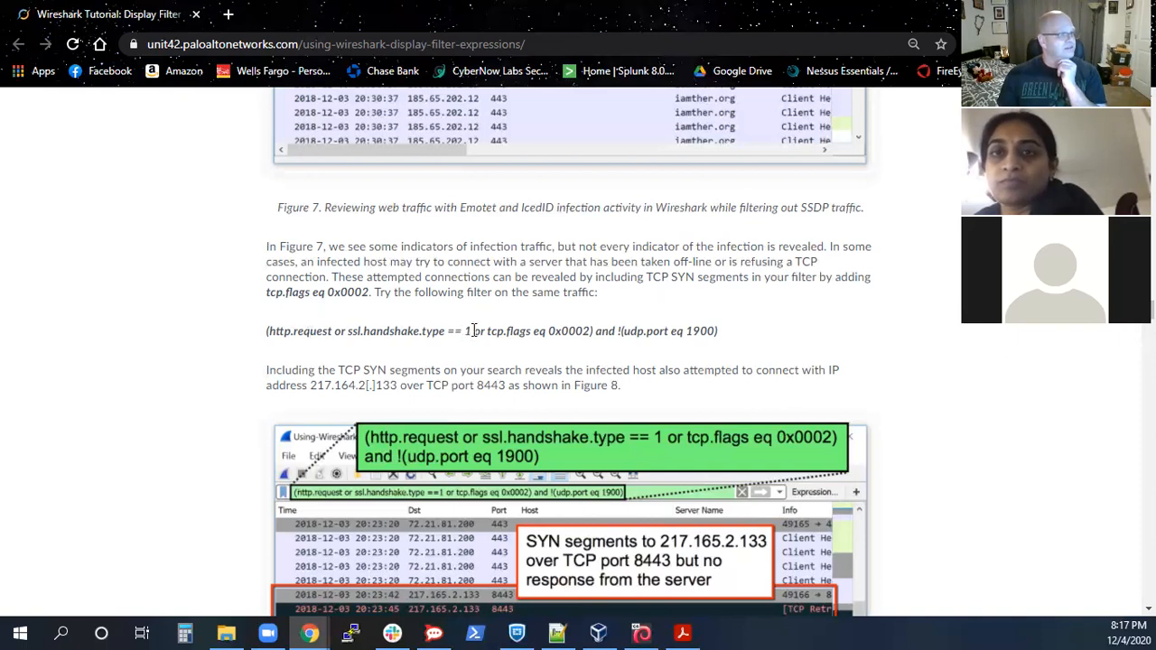
Step: Highlight the tcp.flags eq 0x0002, ssl.handshake.type == 1 and !(udp.port eq 1900) parts of the combined filter in turn
drag(485, 331, 588, 334)
click(554, 353)
drag(349, 331, 469, 335)
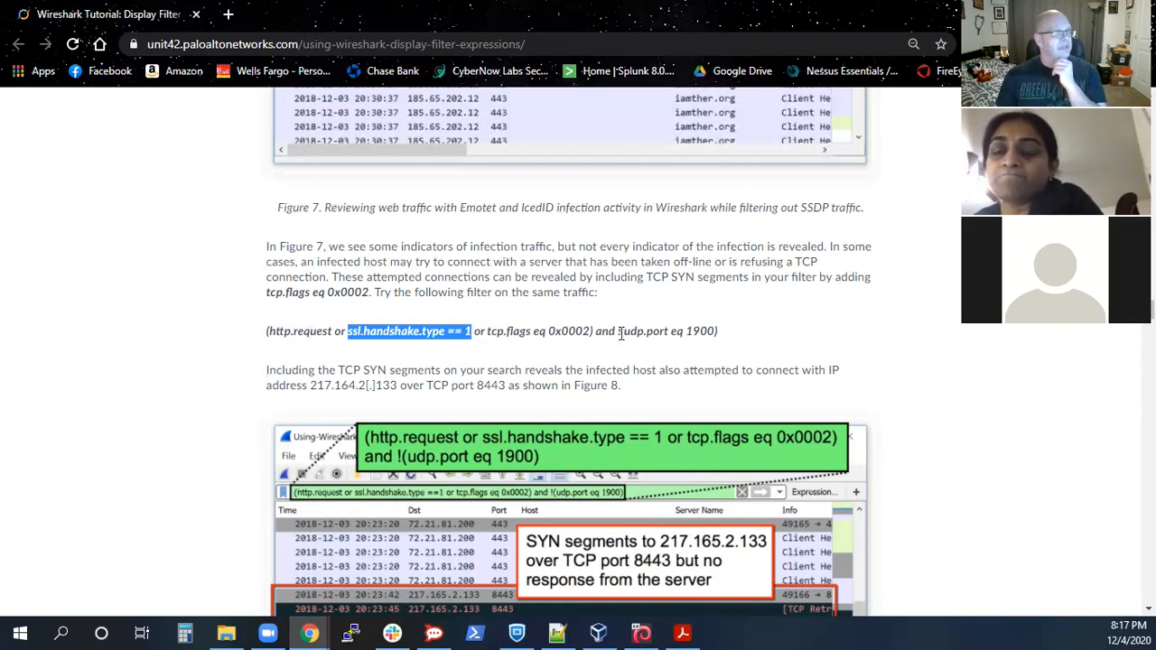
click(618, 333)
drag(619, 334, 722, 343)
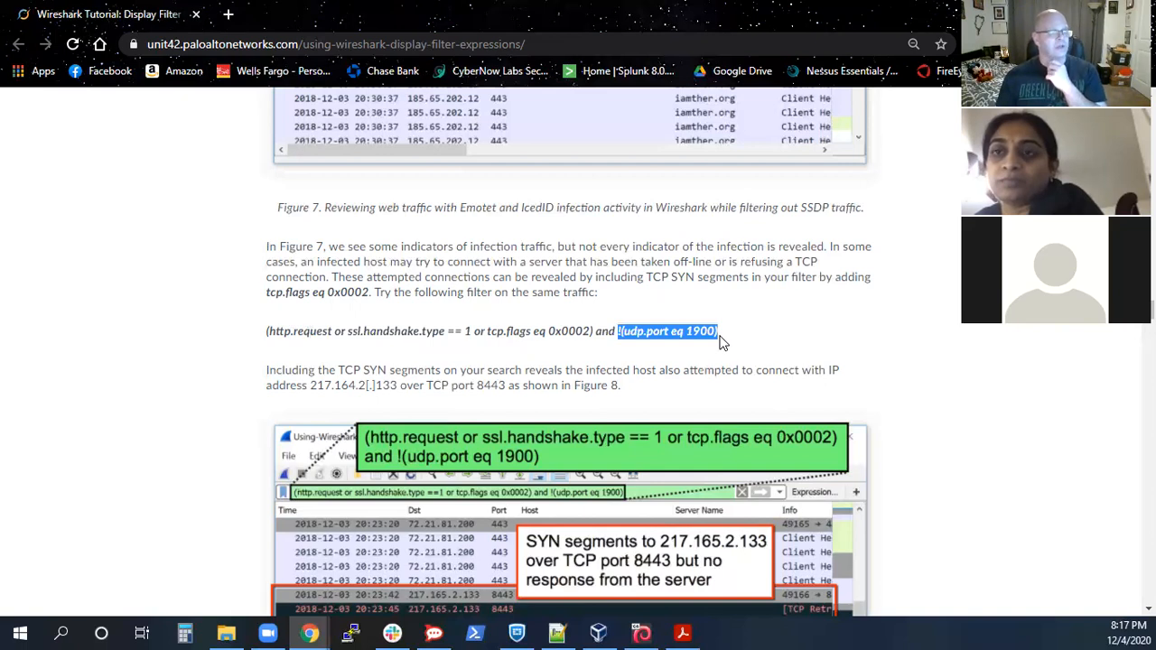
click(723, 342)
Step: Skim the sections on other infection traffic, FTP, SMTP and saving filters down to the list of recommended filter buttons
scroll(723, 342, down, 1)
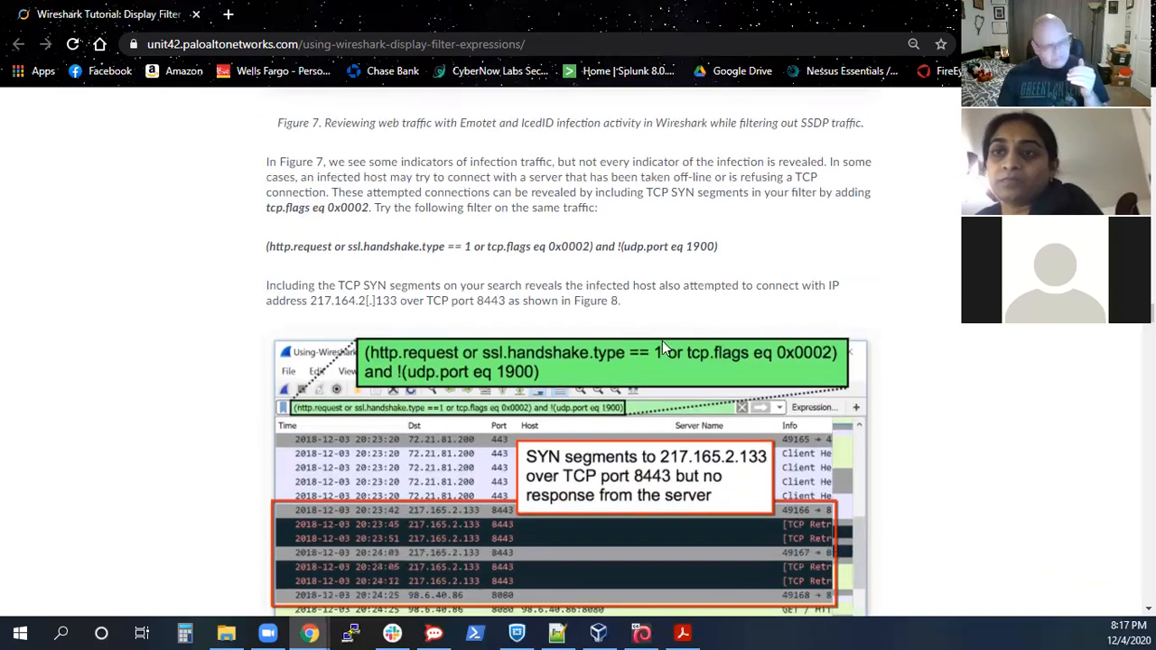
scroll(664, 348, down, 7)
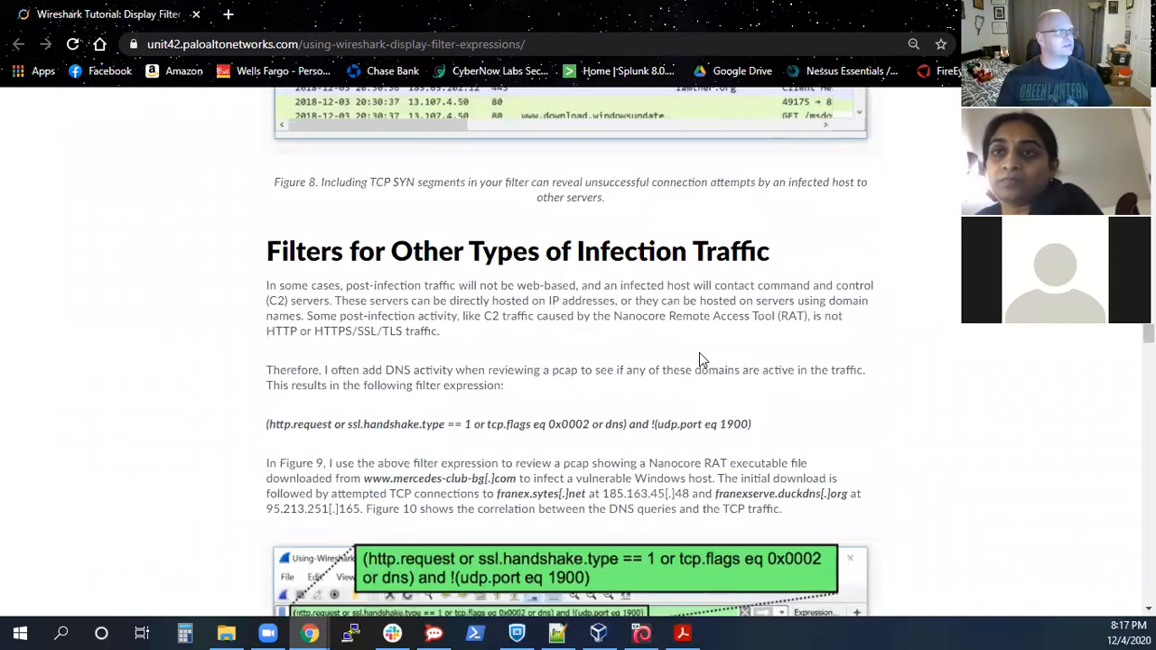
scroll(699, 358, down, 1)
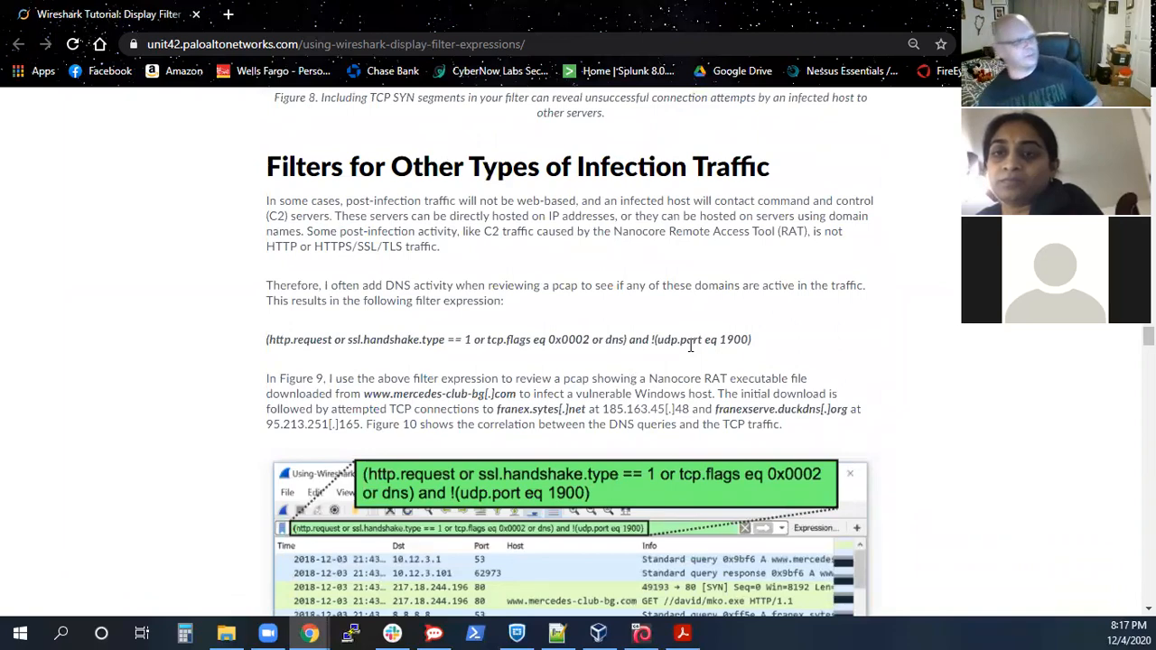
scroll(945, 400, down, 12)
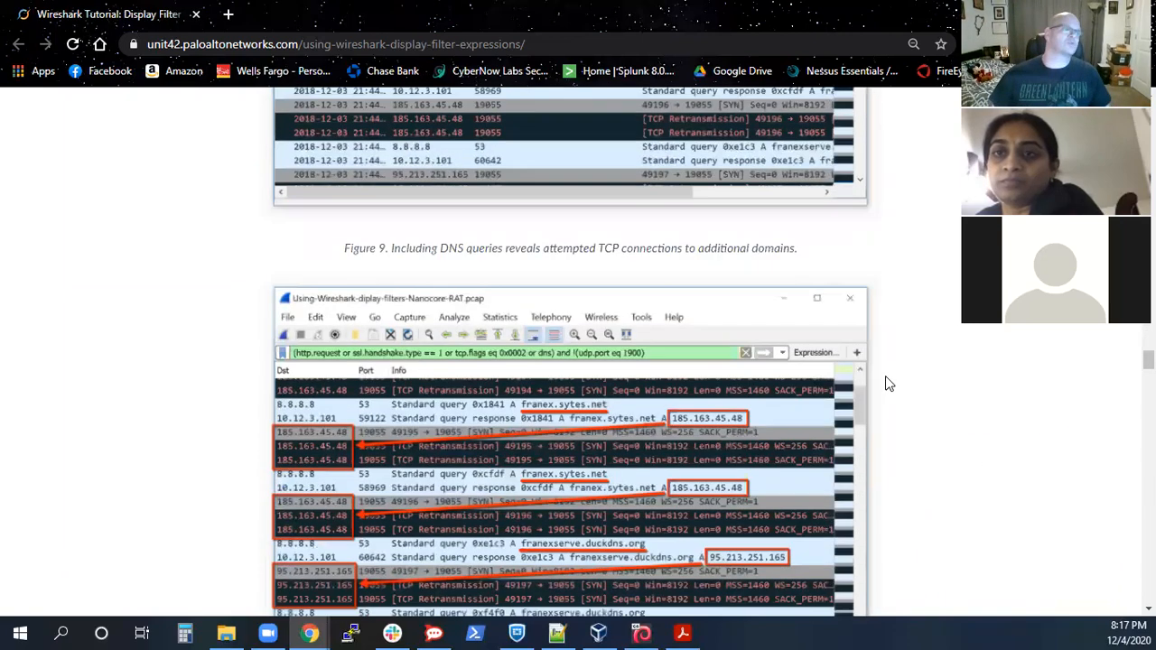
scroll(939, 434, up, 3)
scroll(935, 425, down, 20)
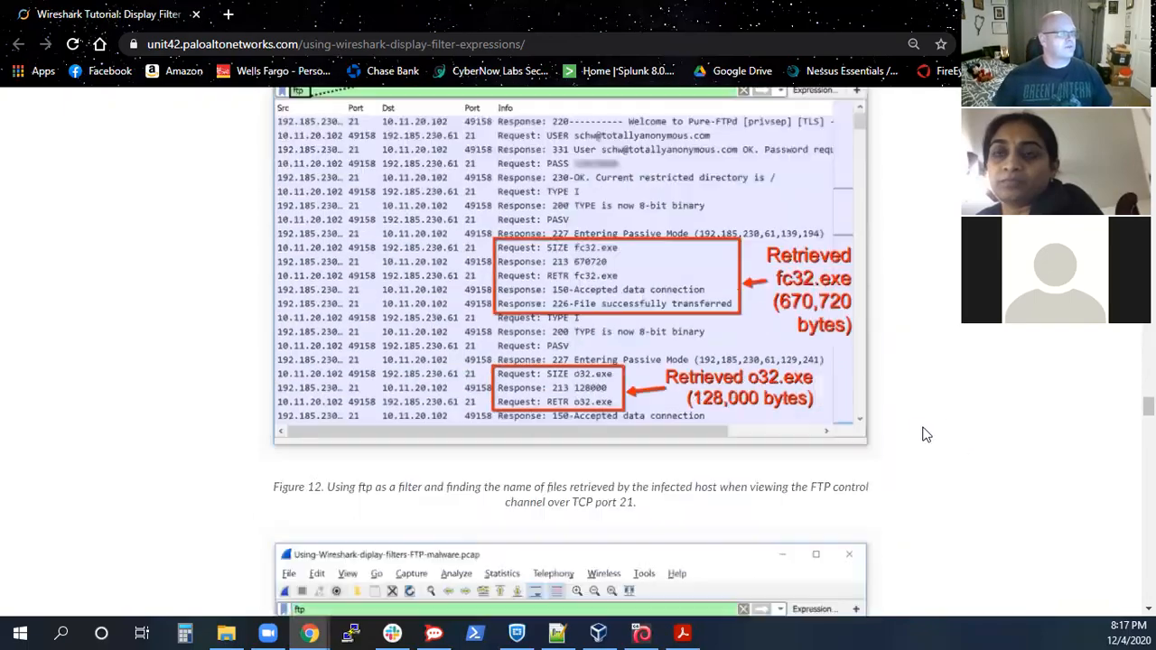
scroll(916, 444, up, 2)
scroll(926, 447, down, 13)
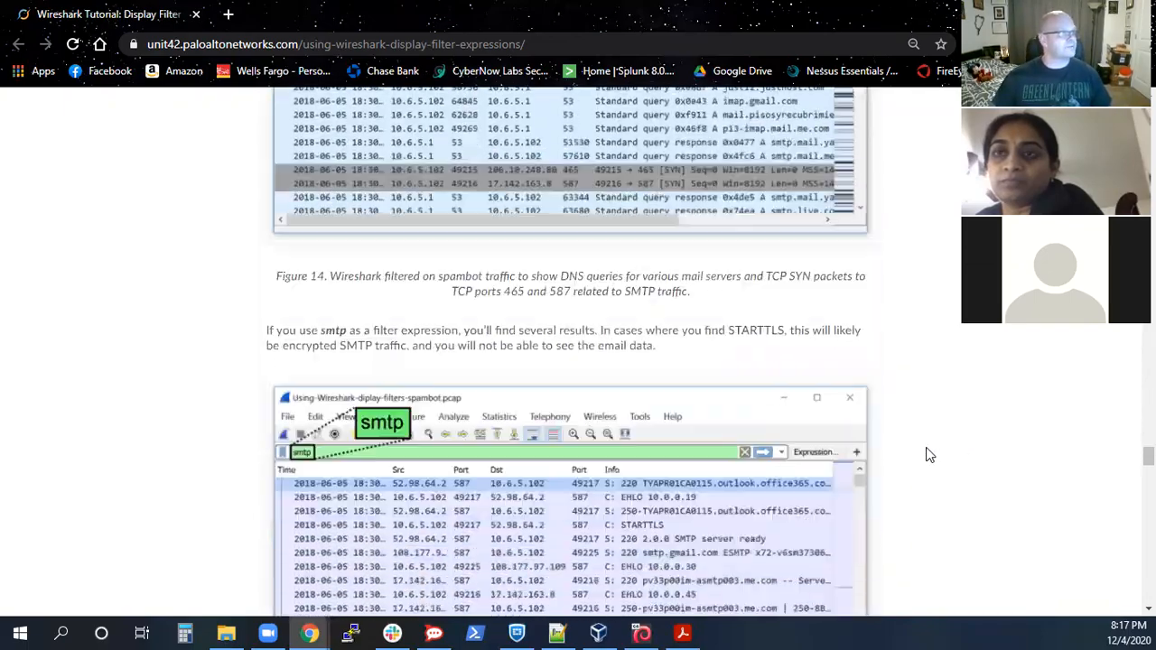
scroll(922, 447, up, 4)
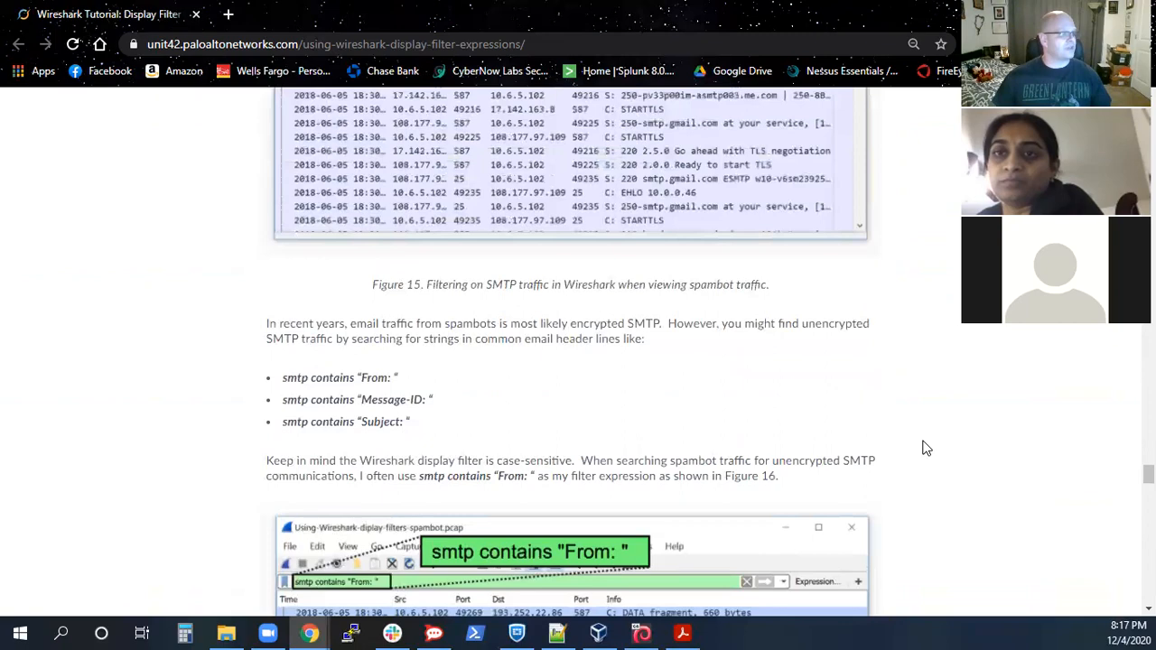
scroll(924, 447, down, 9)
scroll(923, 450, down, 15)
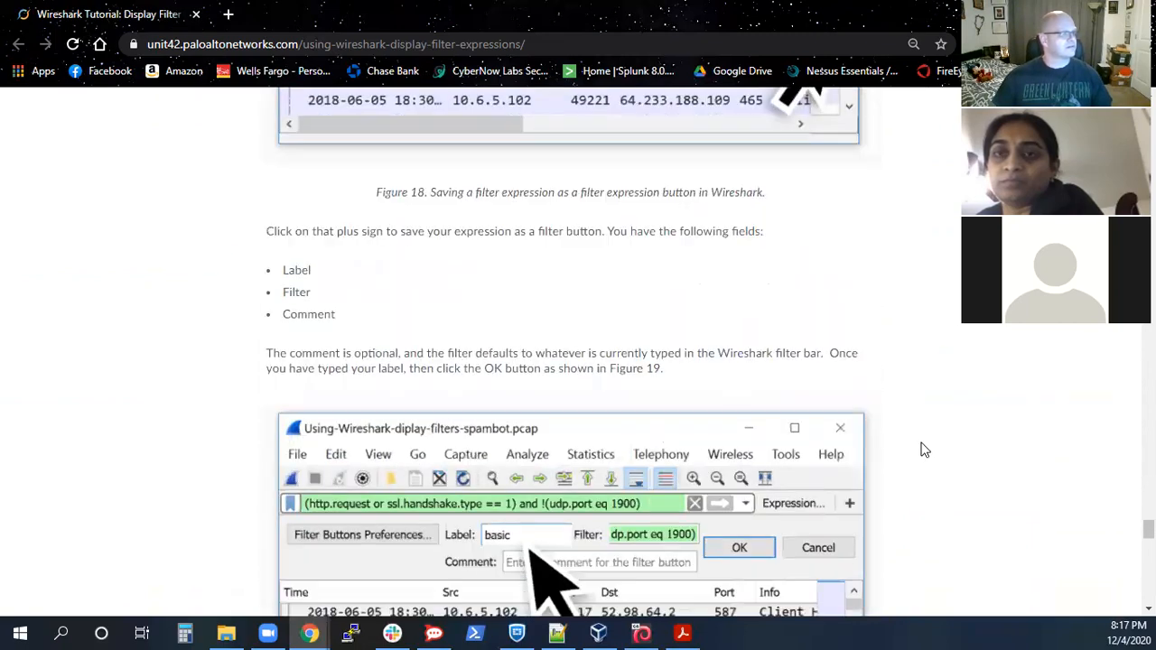
scroll(923, 450, down, 5)
scroll(921, 446, up, 1)
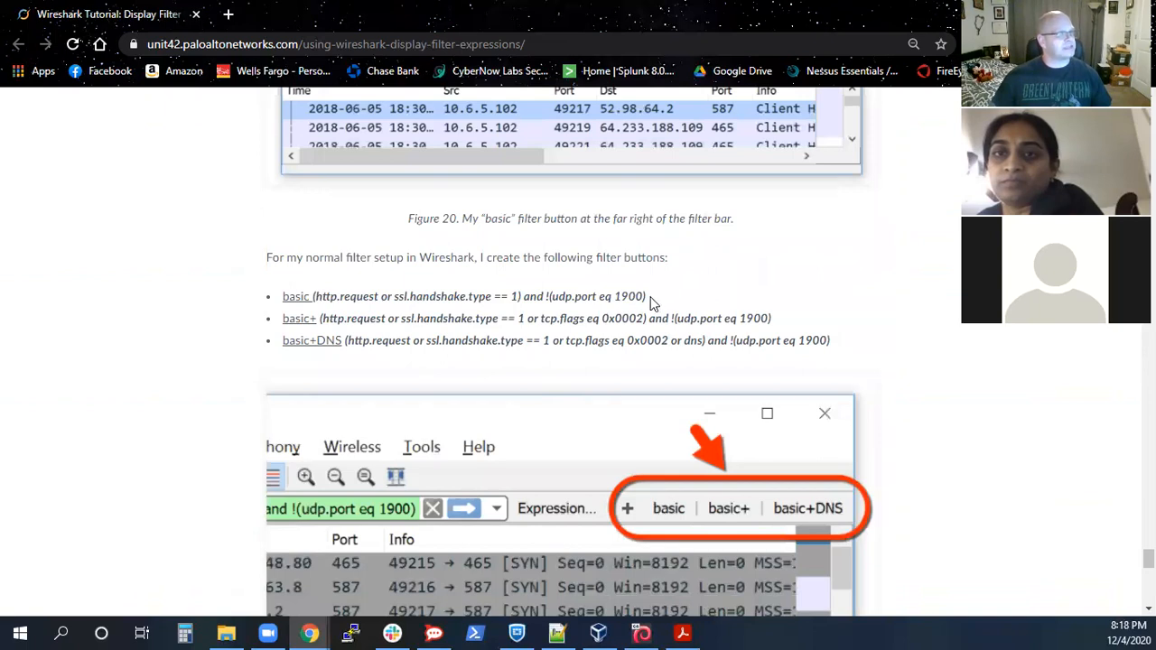
Step: Highlight the basic filter button's expression and the dns condition in the basic+DNS expression
drag(646, 296, 292, 310)
click(292, 309)
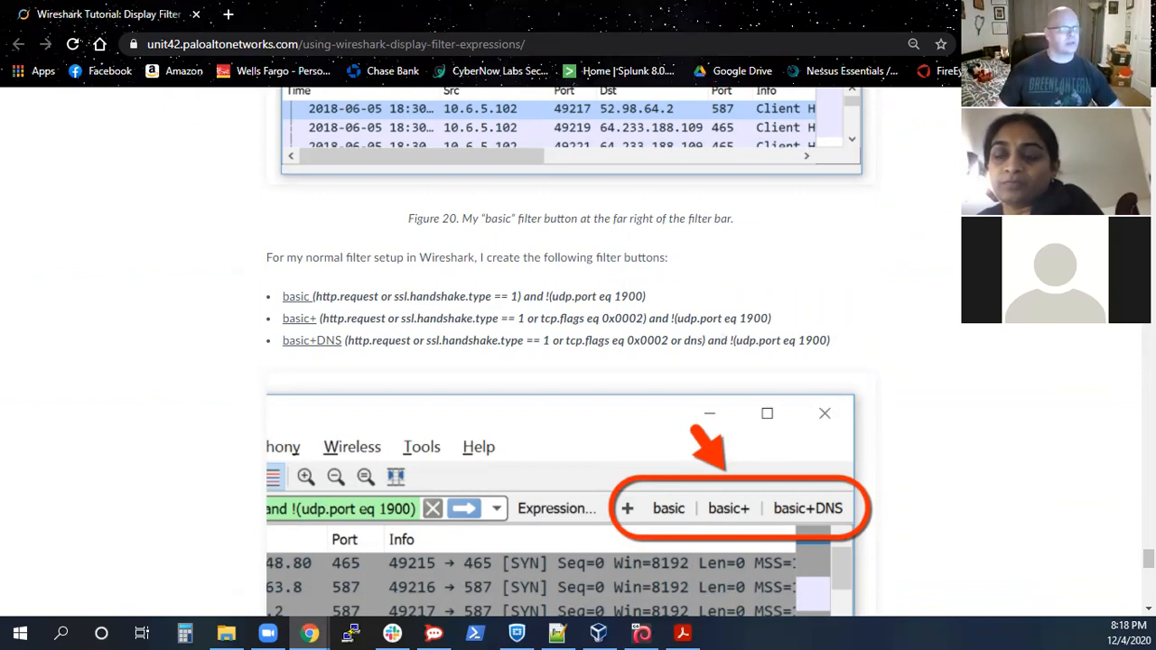
drag(679, 345, 711, 343)
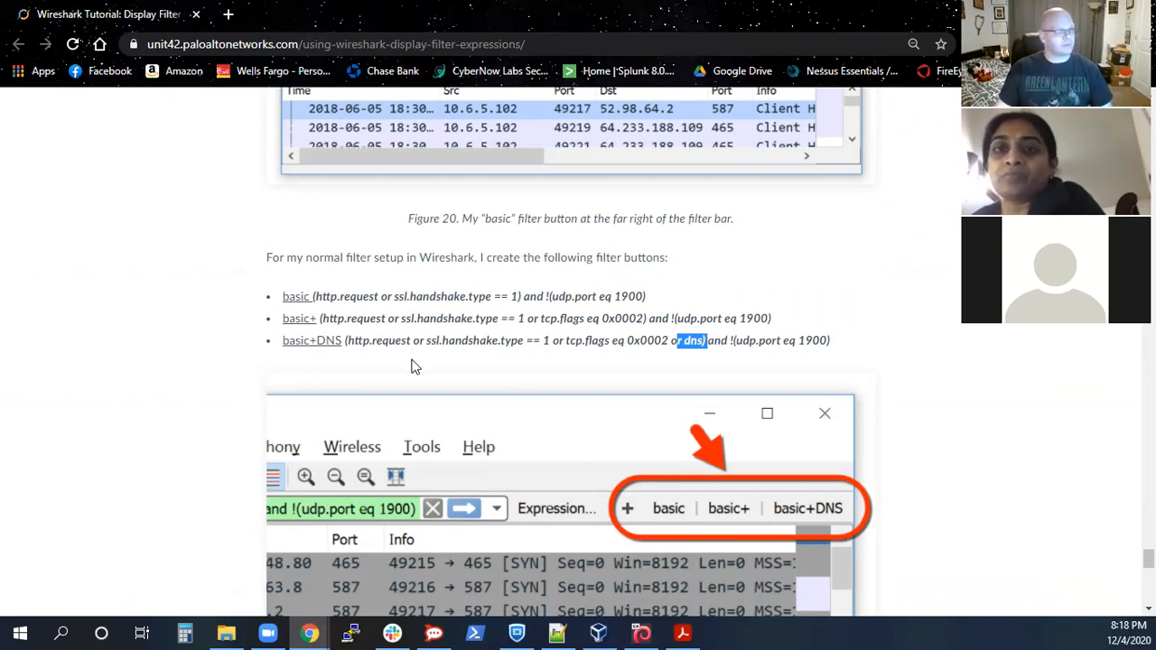
Step: Clear the text highlight and search the tutorial page for "1900"
click(903, 371)
scroll(914, 372, up, 1)
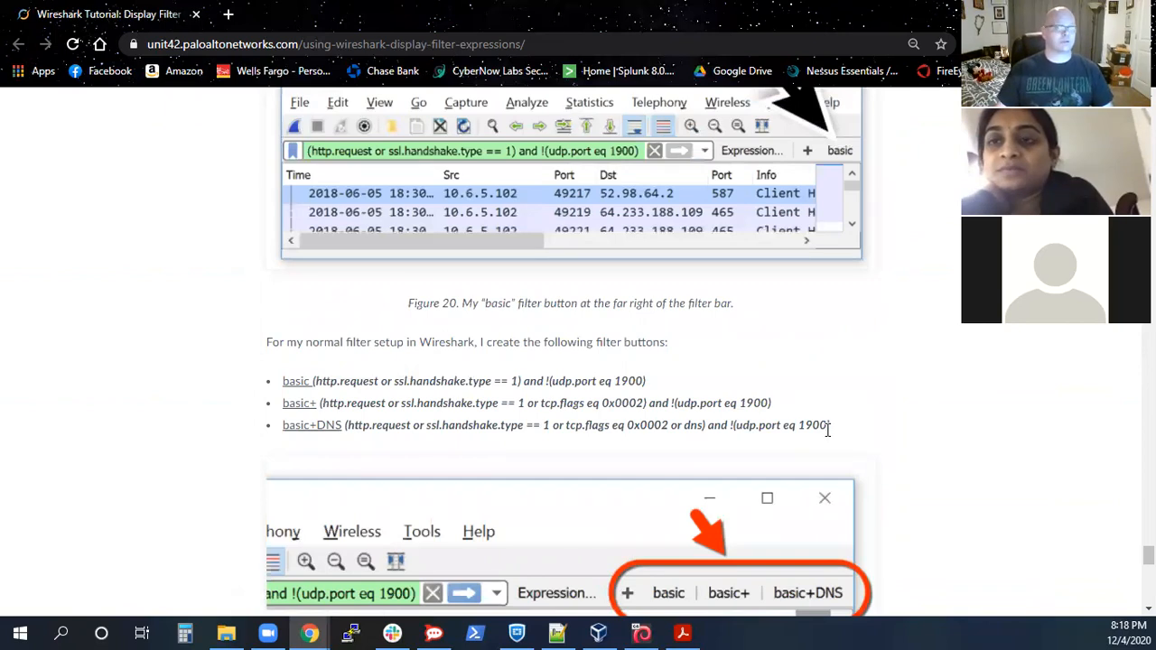
scroll(840, 431, up, 1)
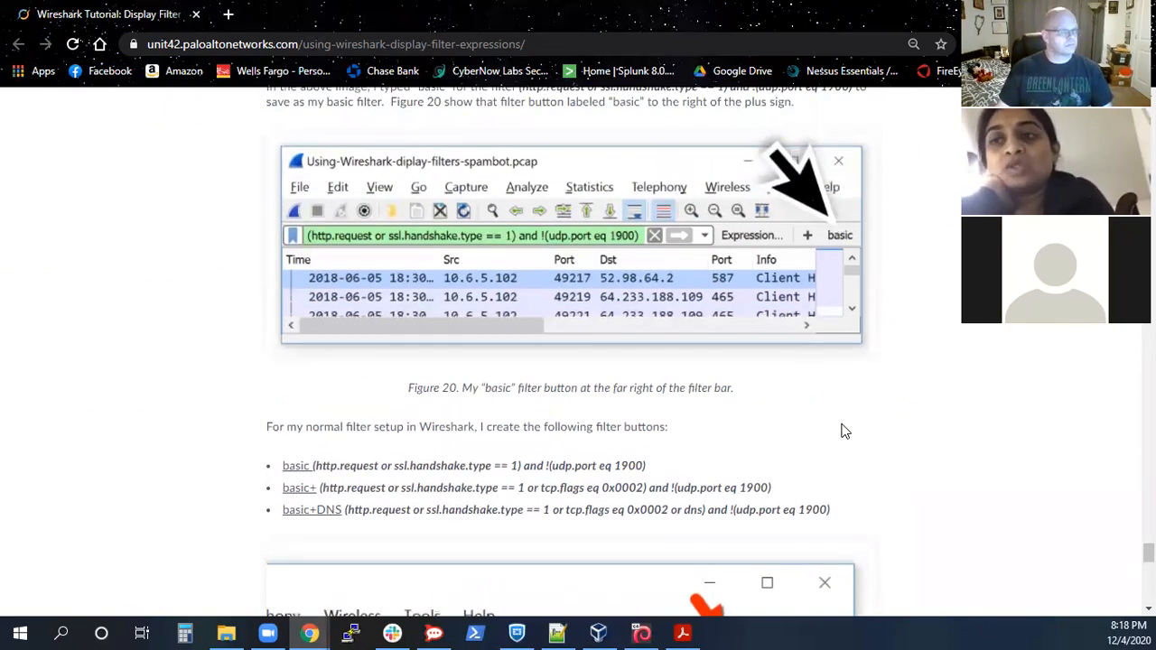
scroll(845, 431, up, 10)
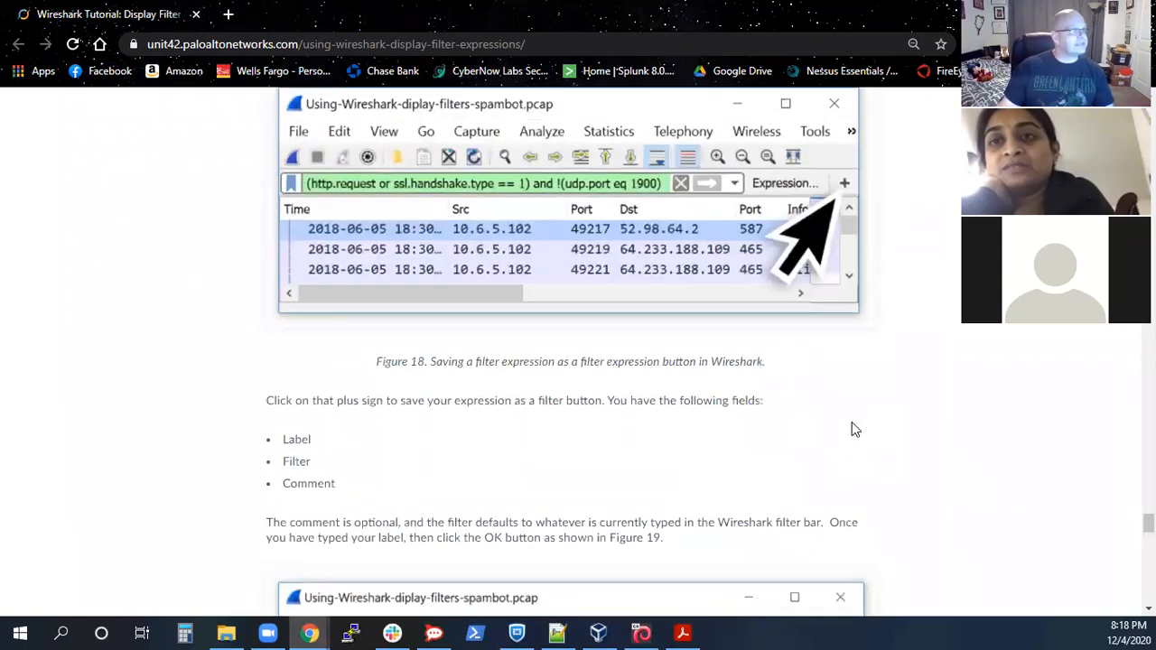
scroll(853, 429, up, 2)
key(ctrl+f)
text(190)
key(Return)
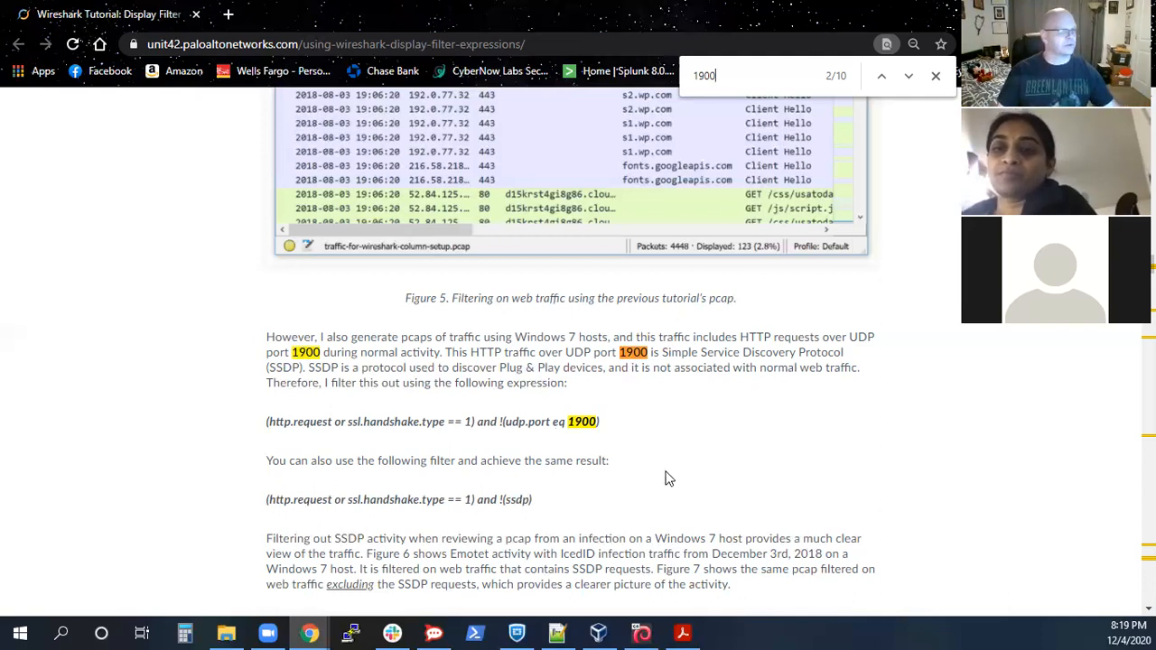
Step: Examine the explanation of SSDP over UDP port 1900, its exclusion filter expressions and the nearby Figure 5
scroll(717, 451, down, 3)
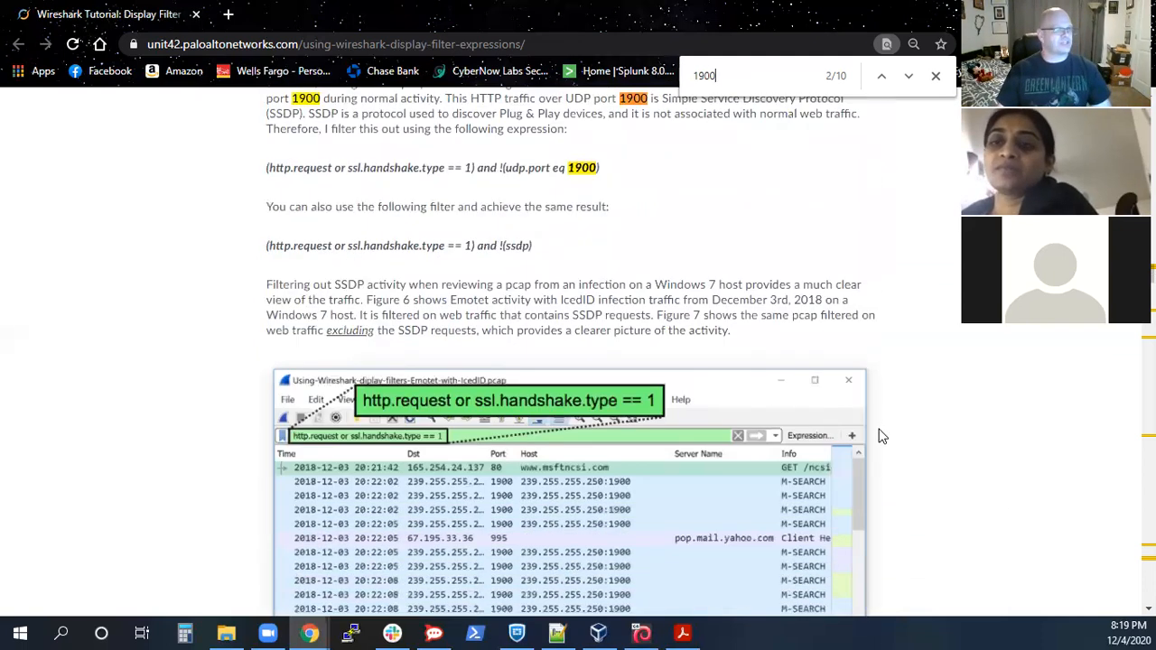
scroll(886, 447, up, 2)
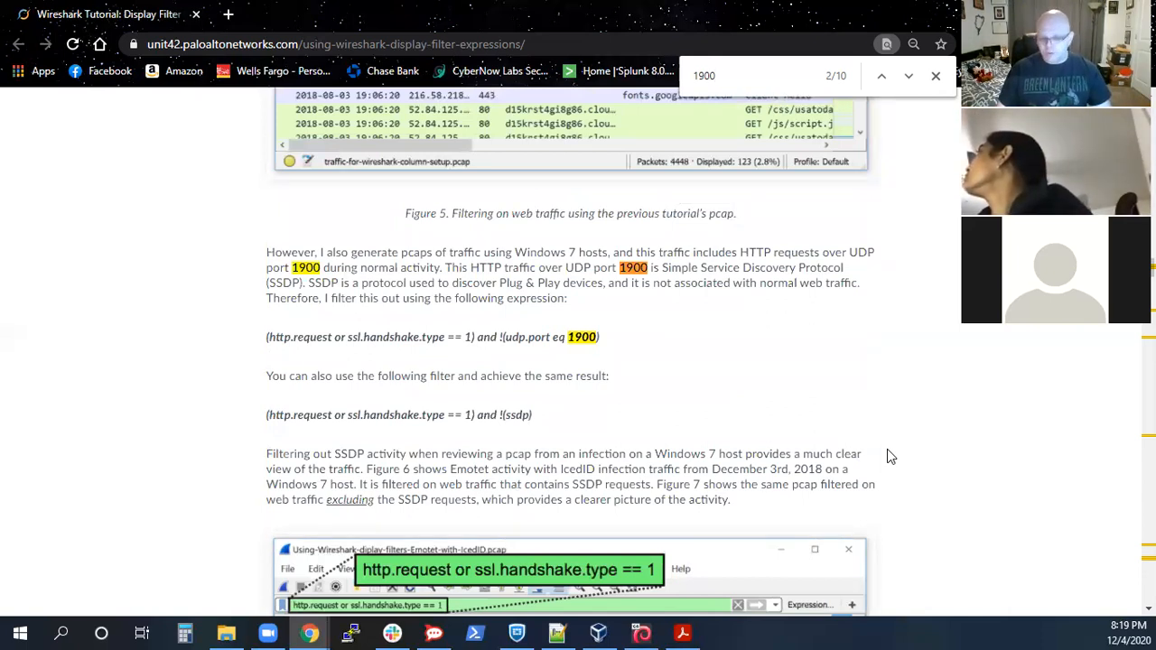
scroll(887, 456, up, 4)
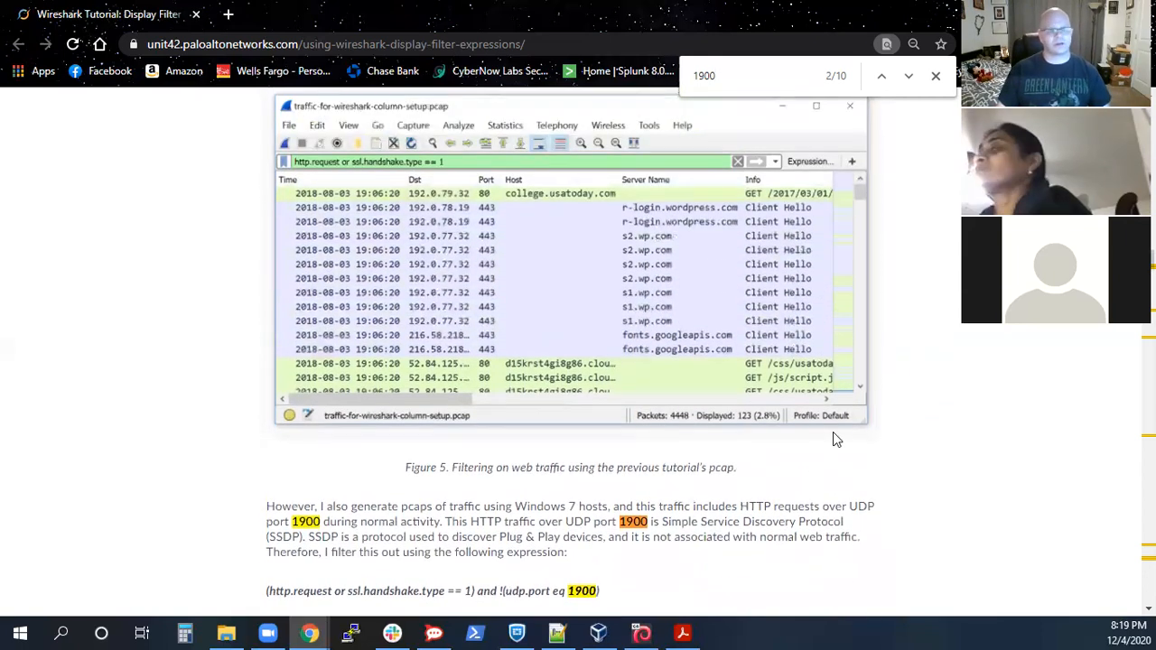
scroll(807, 476, down, 3)
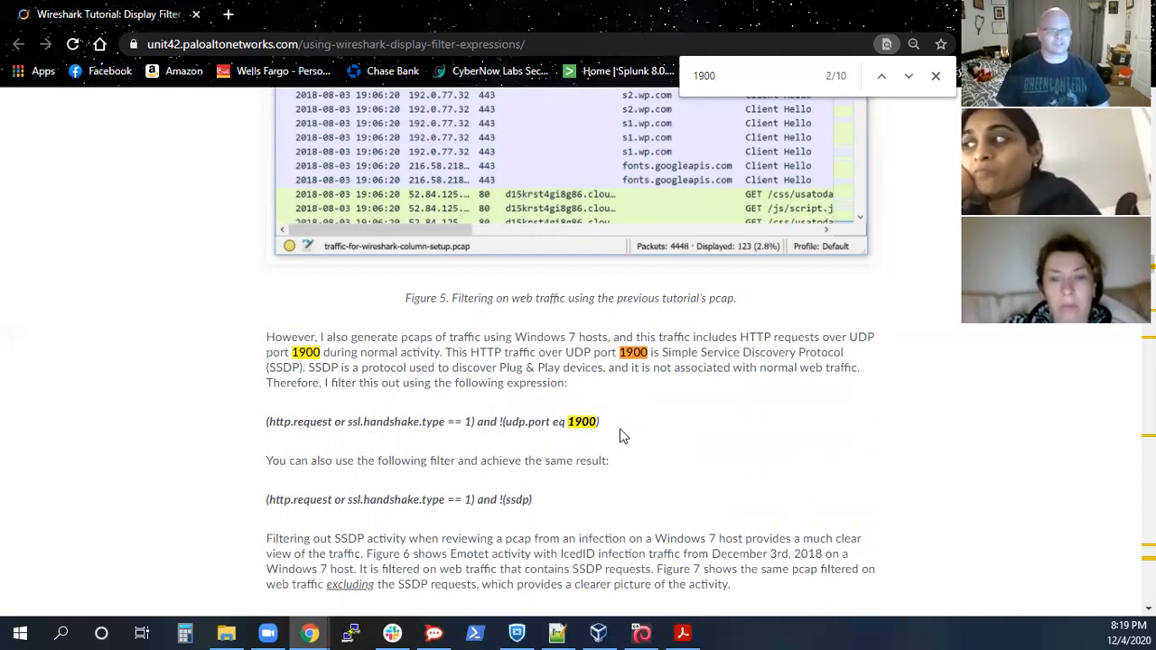
scroll(623, 436, up, 3)
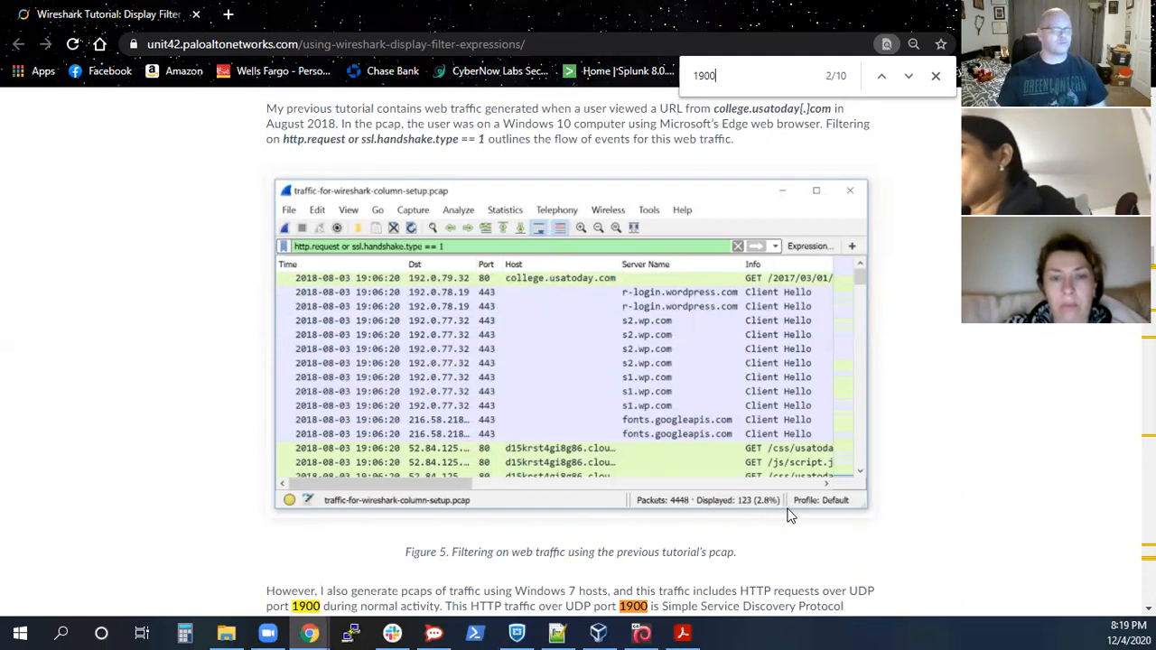
scroll(769, 503, down, 3)
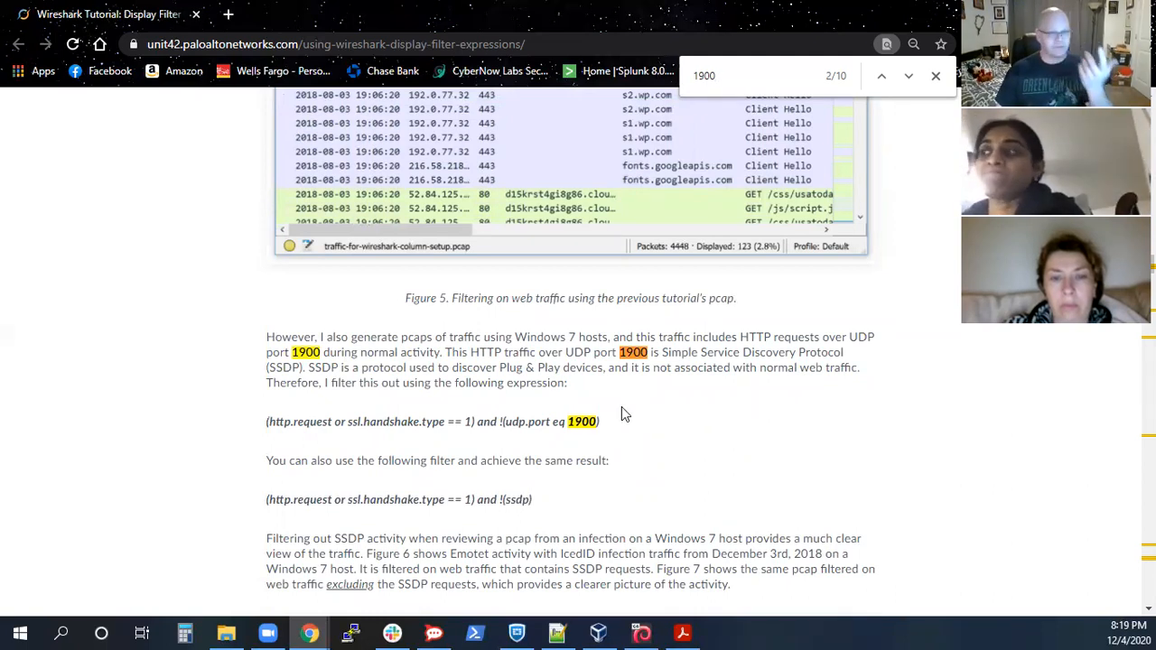
Step: Switch to the Kali Linux virtual machine and log in with the account password
key(alt+Tab)
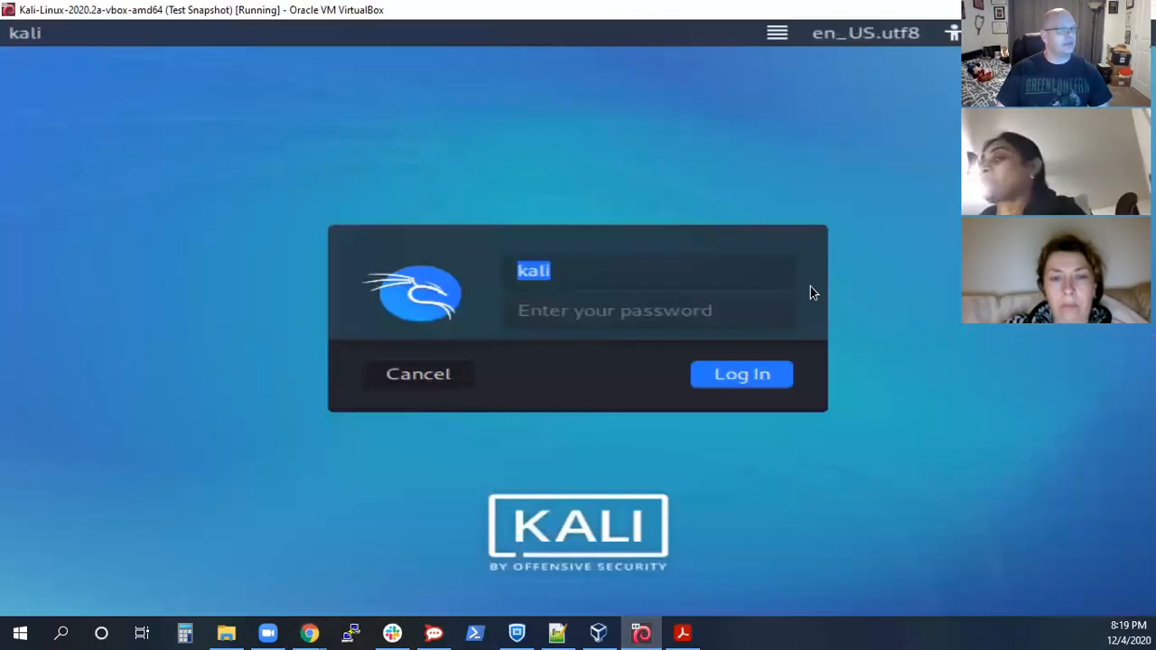
click(647, 318)
text(kali)
key(Return)
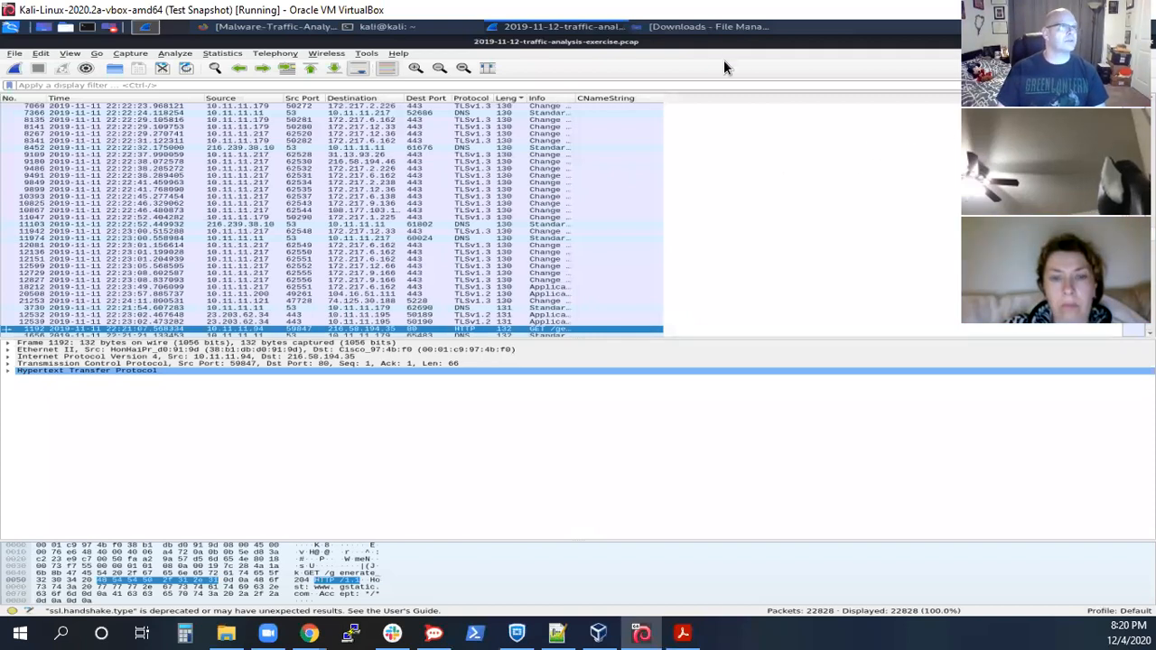
Step: Start adding a new display filter button in Wireshark for the open 2019-11-12-traffic-analysis-exercise.pcap capture
click(676, 358)
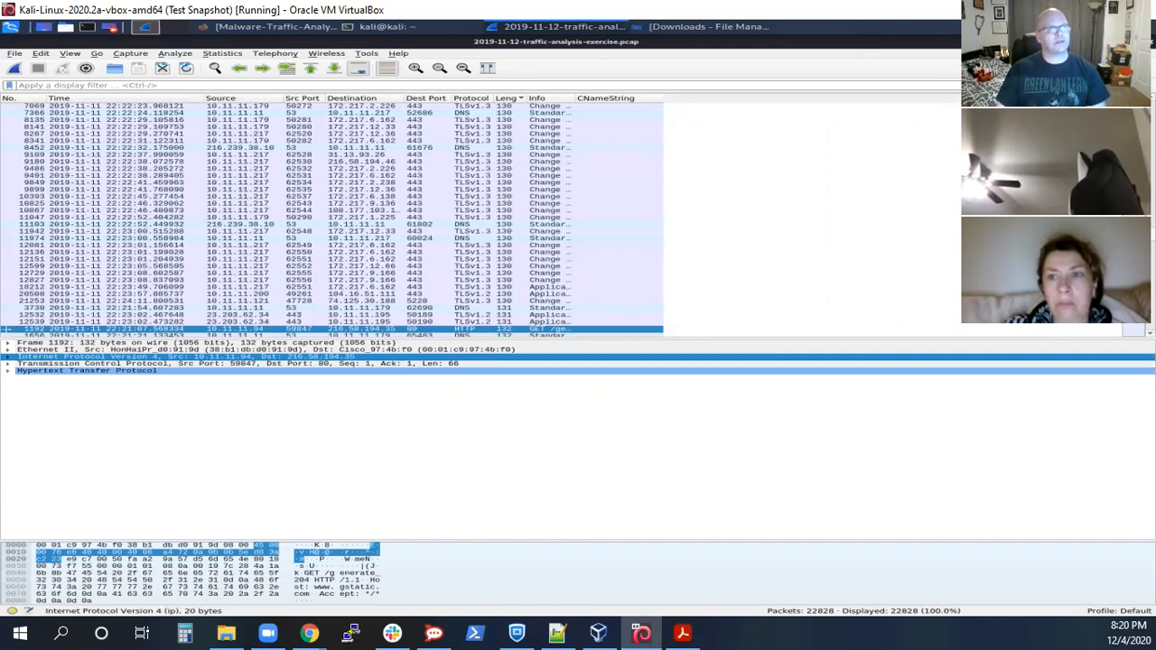
click(1147, 84)
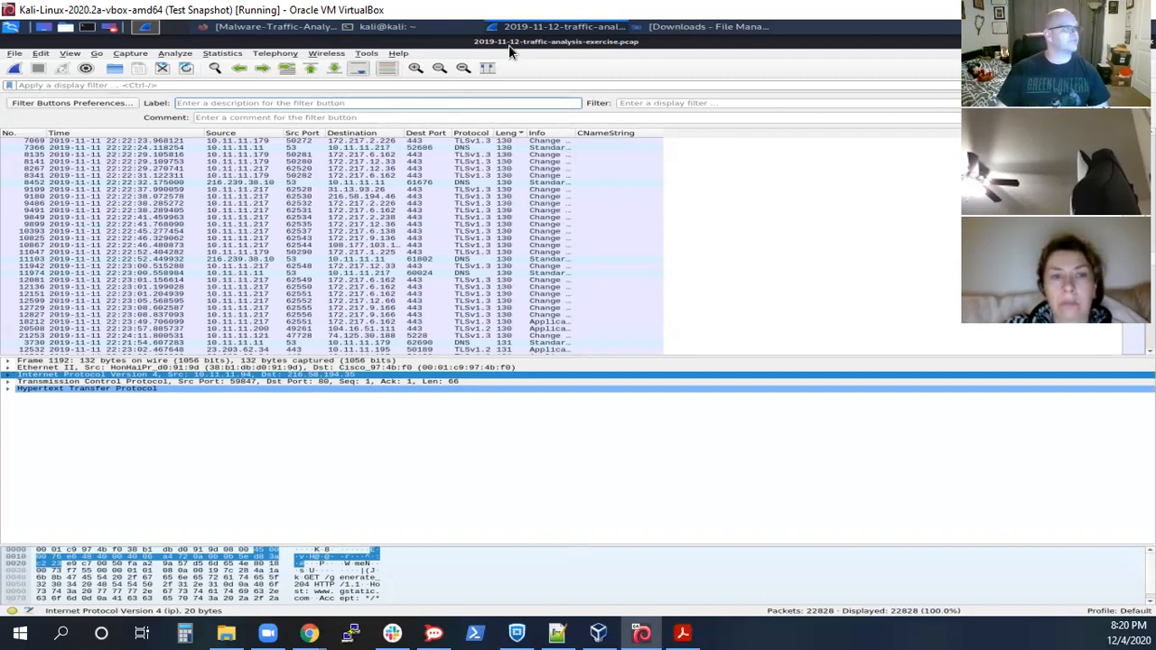
click(276, 28)
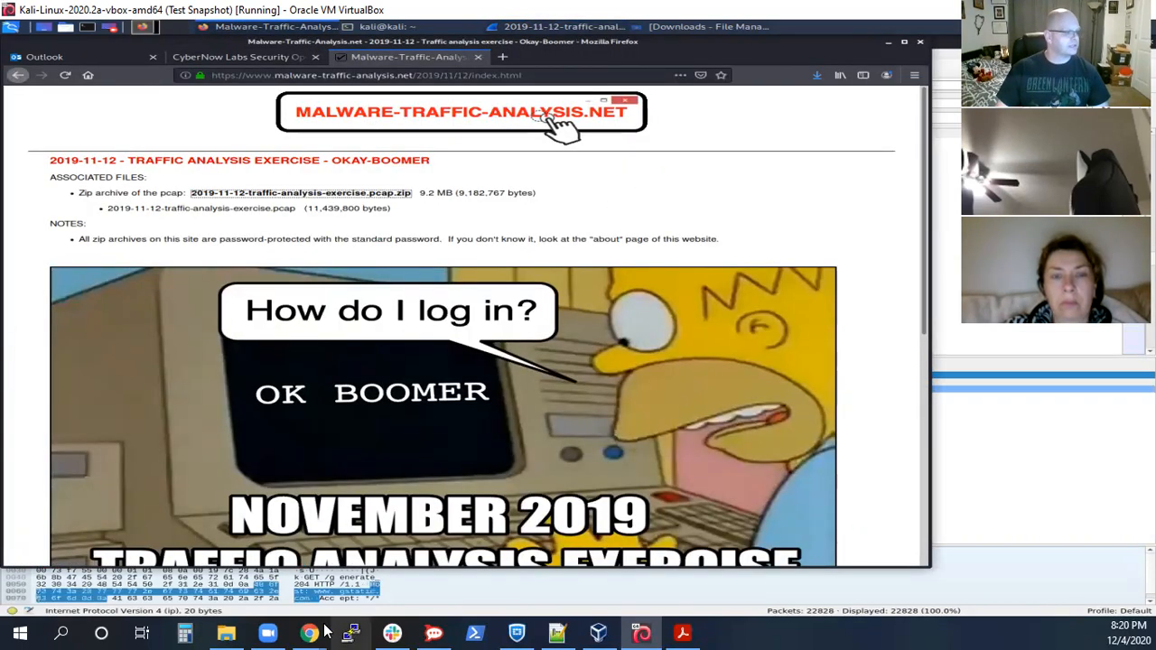
mouse_move(309, 633)
click(473, 581)
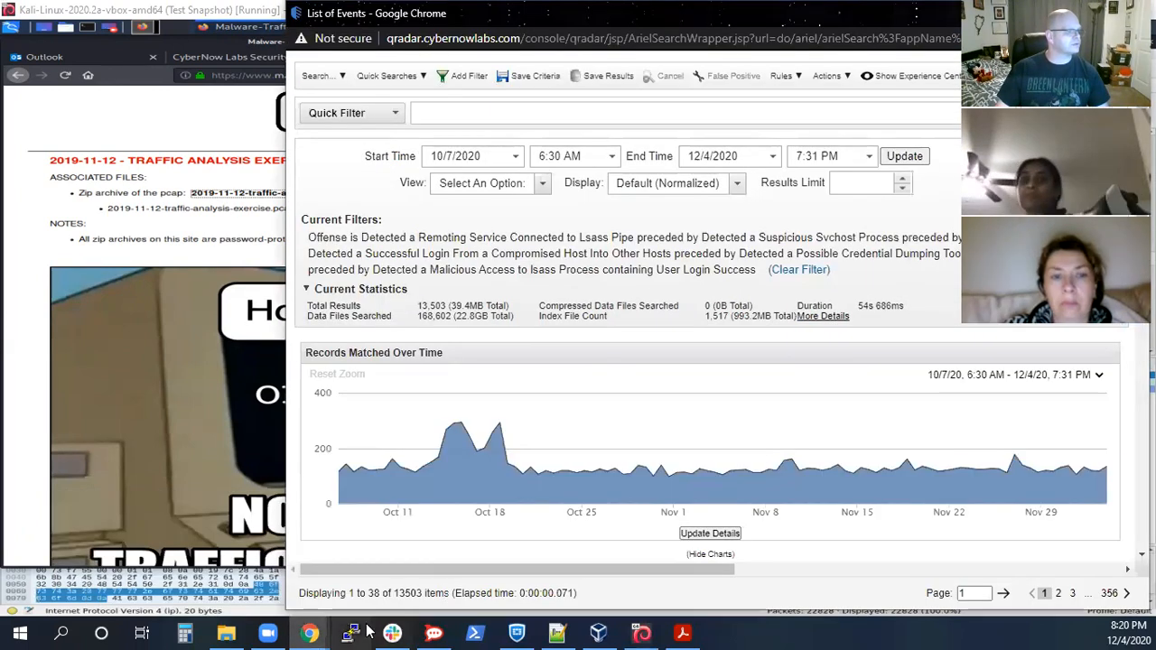
click(1131, 13)
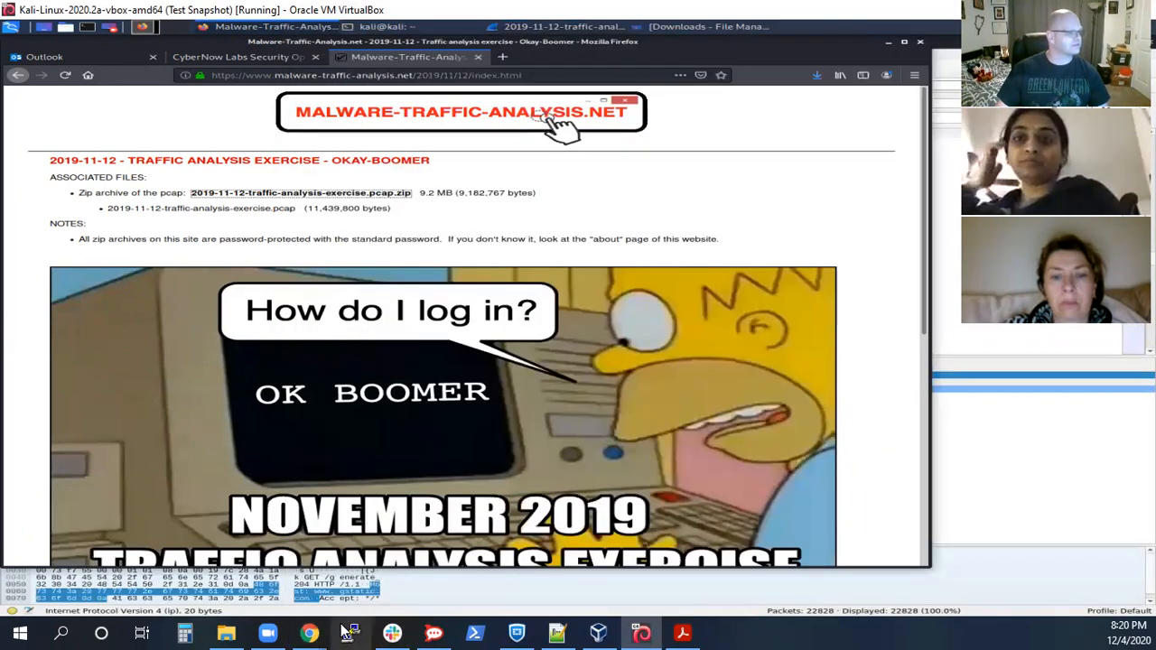
mouse_move(309, 633)
click(292, 588)
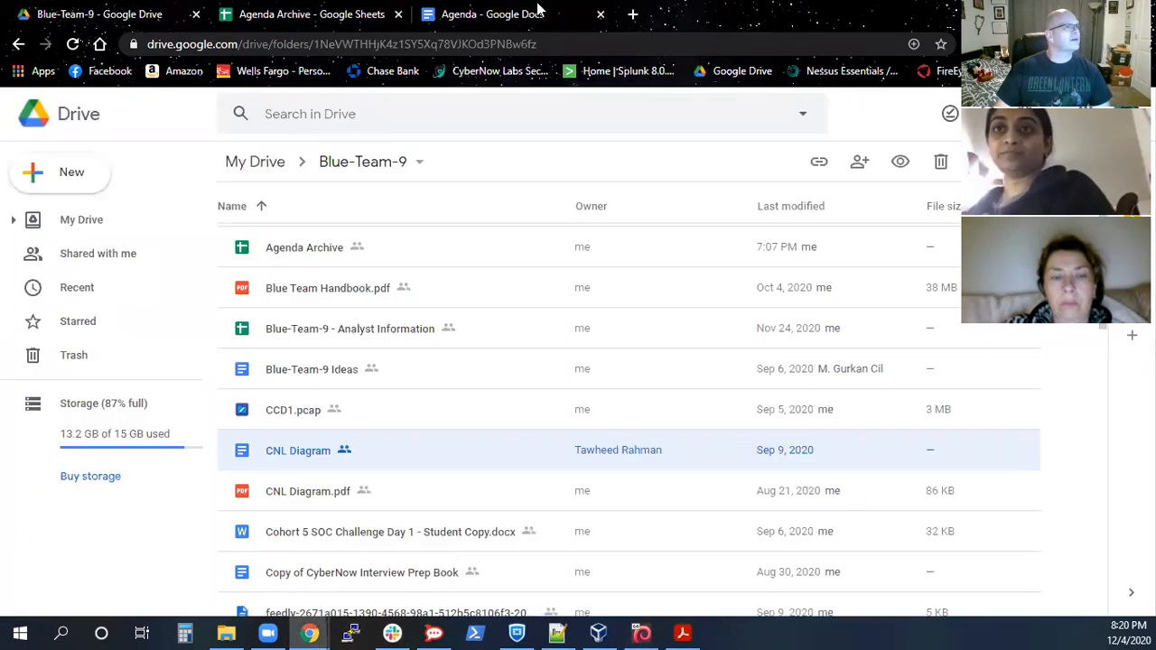
click(1130, 13)
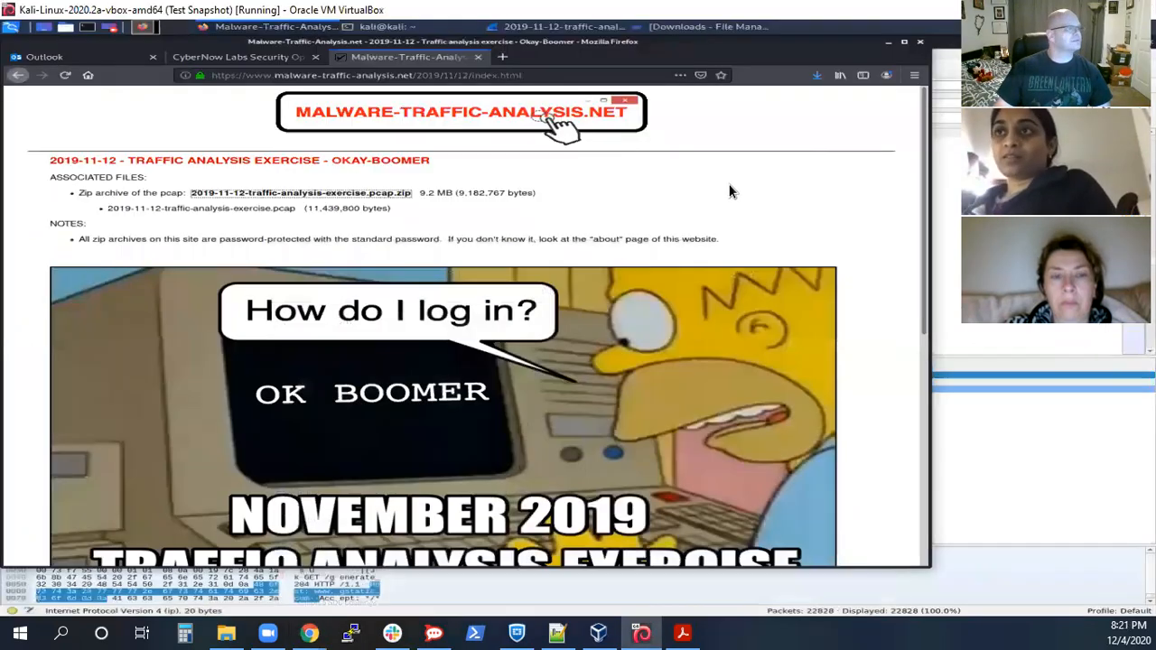
Step: Switch to the Wireshark display filter tutorial in Chrome and find the http.request filter example
mouse_move(312, 632)
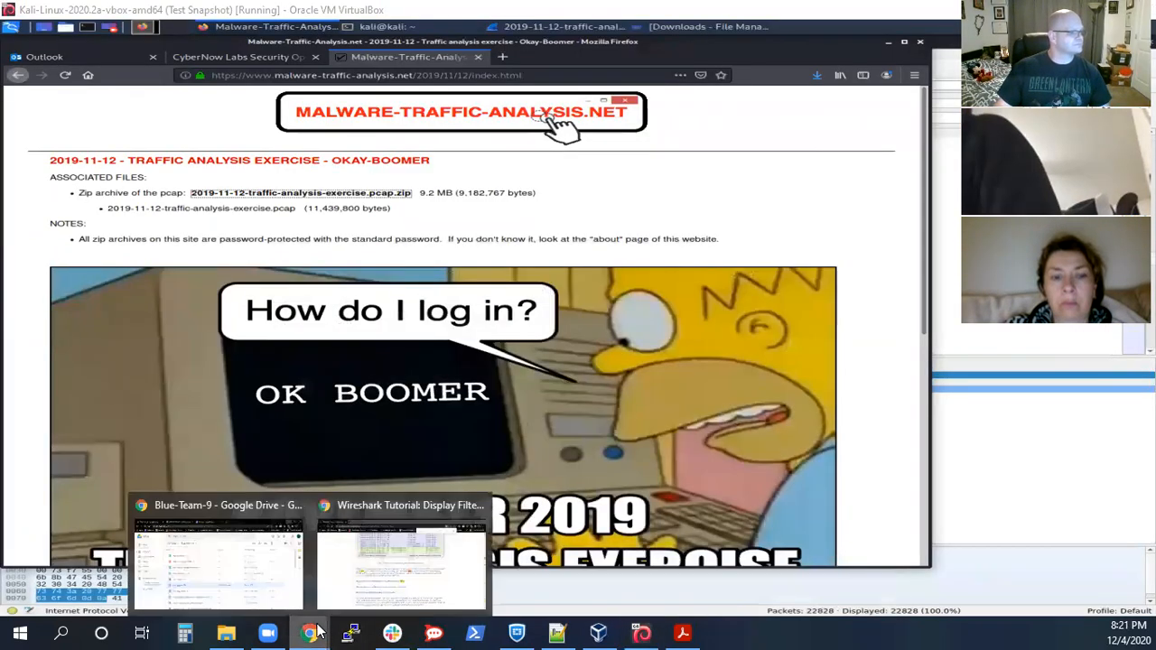
click(360, 581)
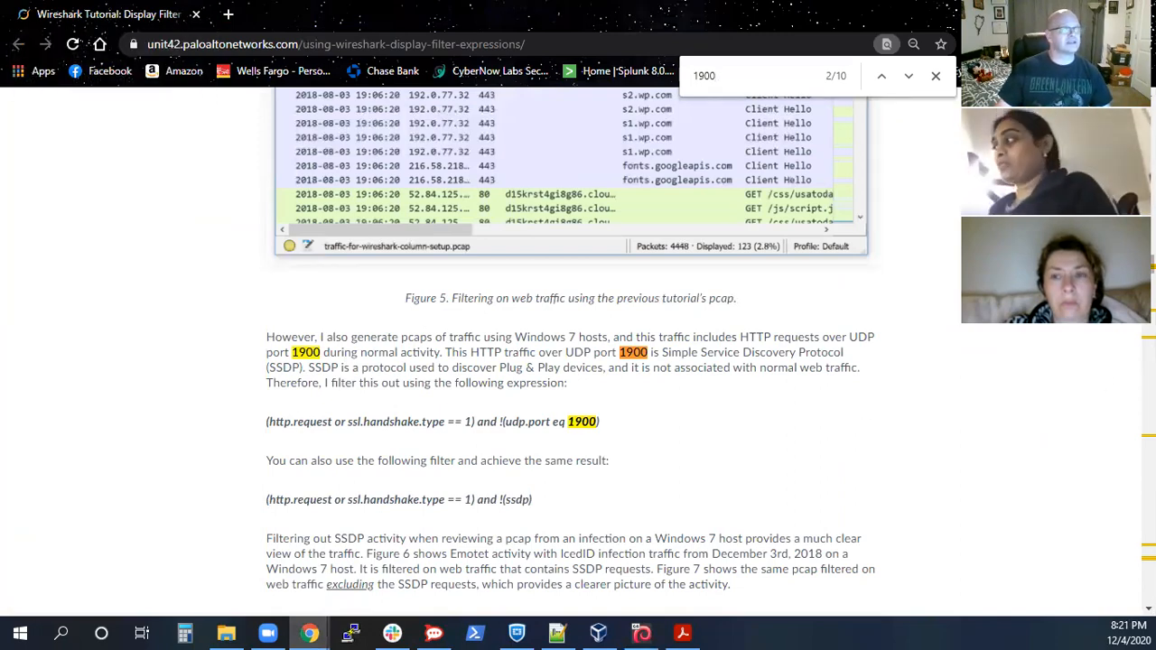
click(74, 44)
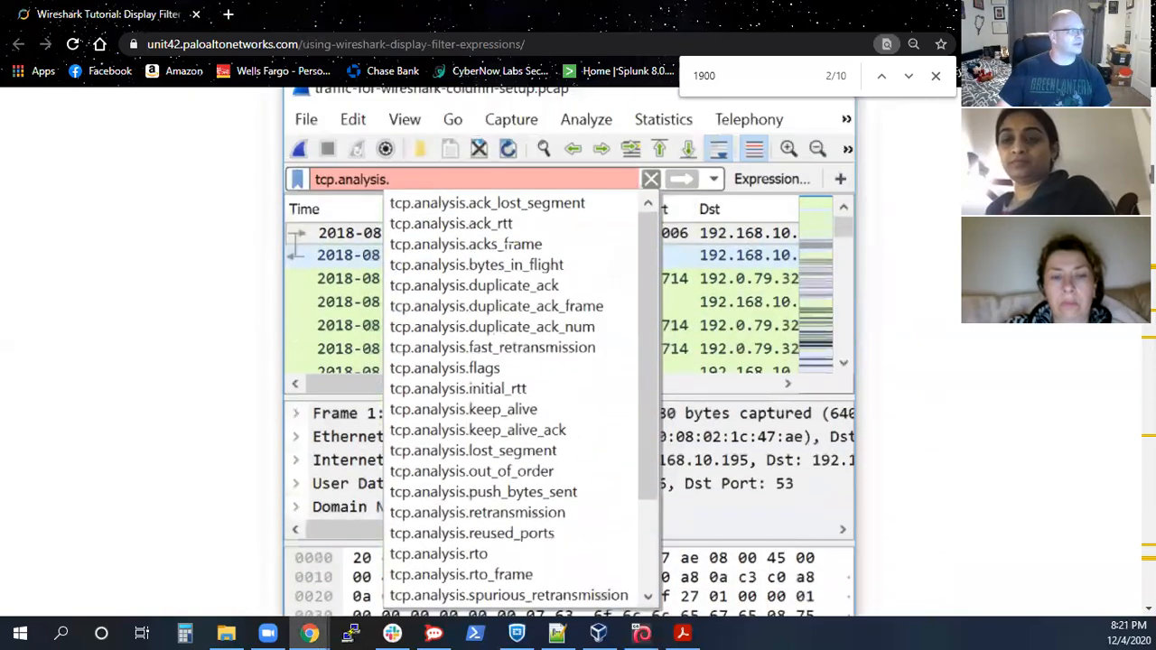
scroll(1039, 385, down, 12)
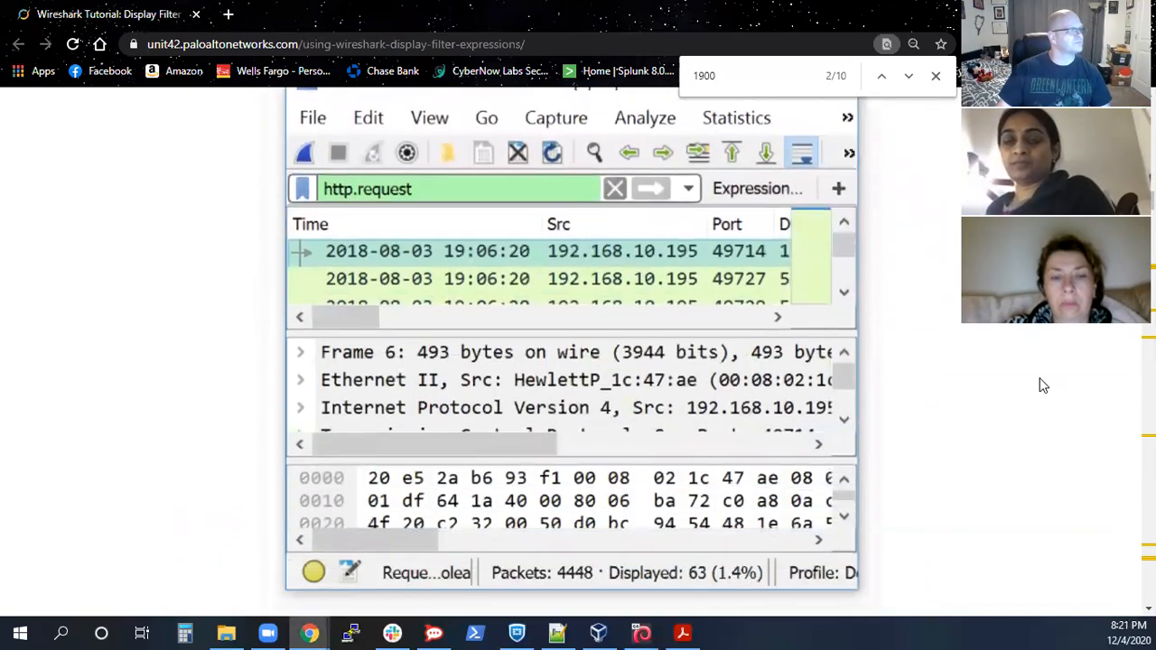
scroll(1040, 384, up, 4)
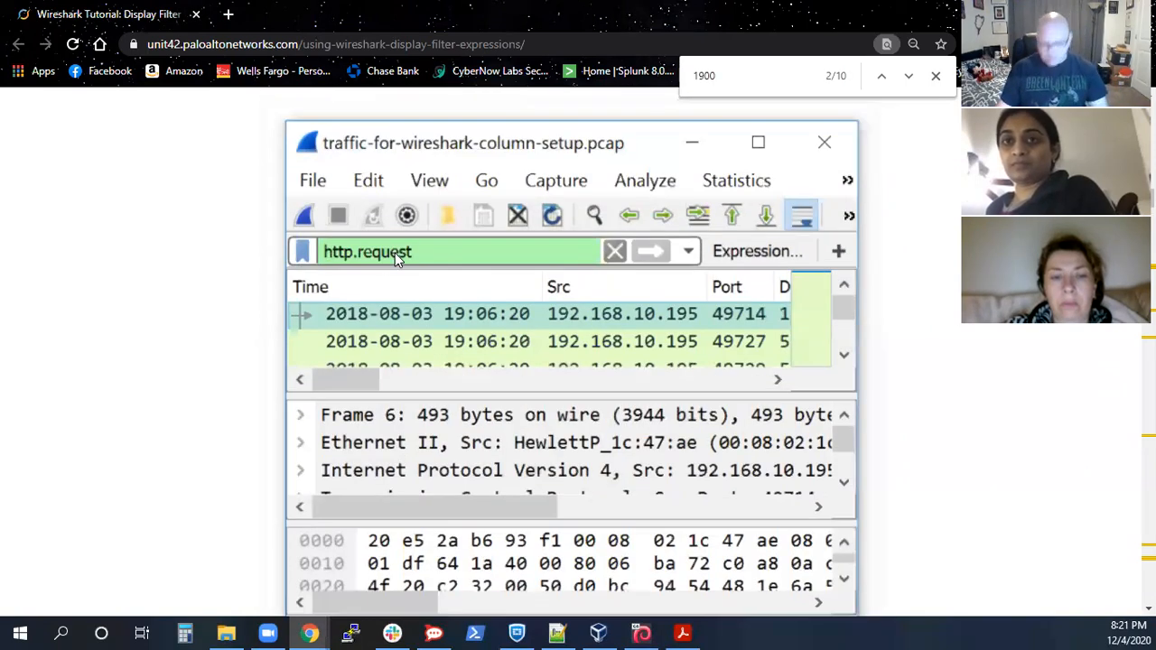
Step: Return to the Kali virtual machine and minimize Firefox to get back to the Wireshark capture
click(638, 632)
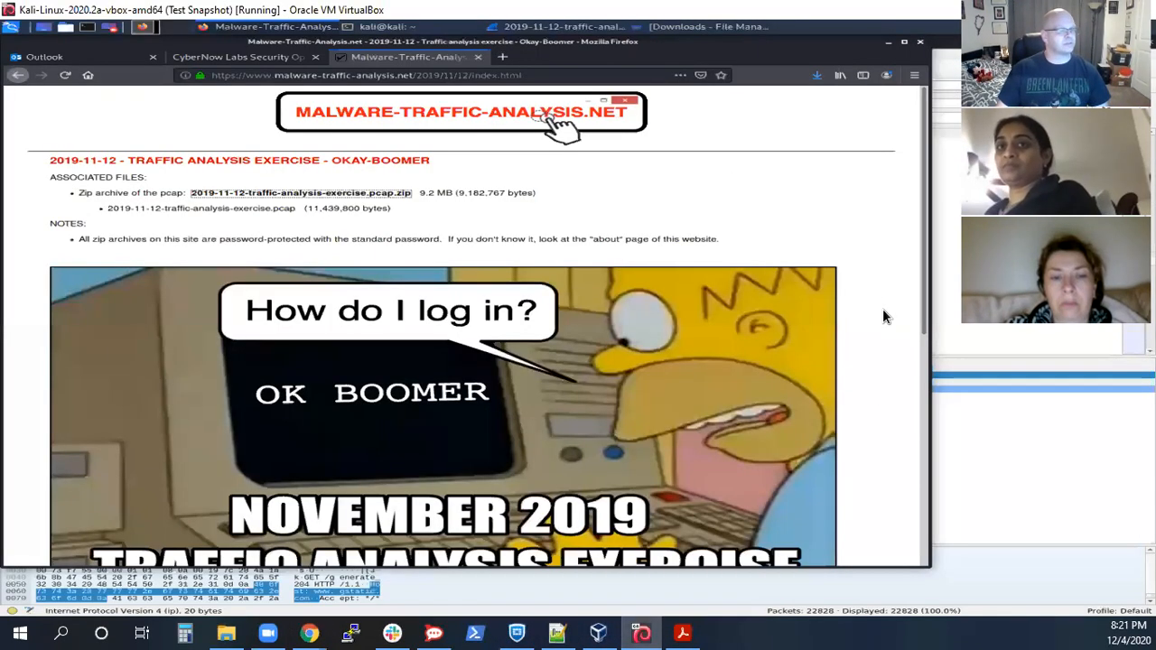
click(889, 43)
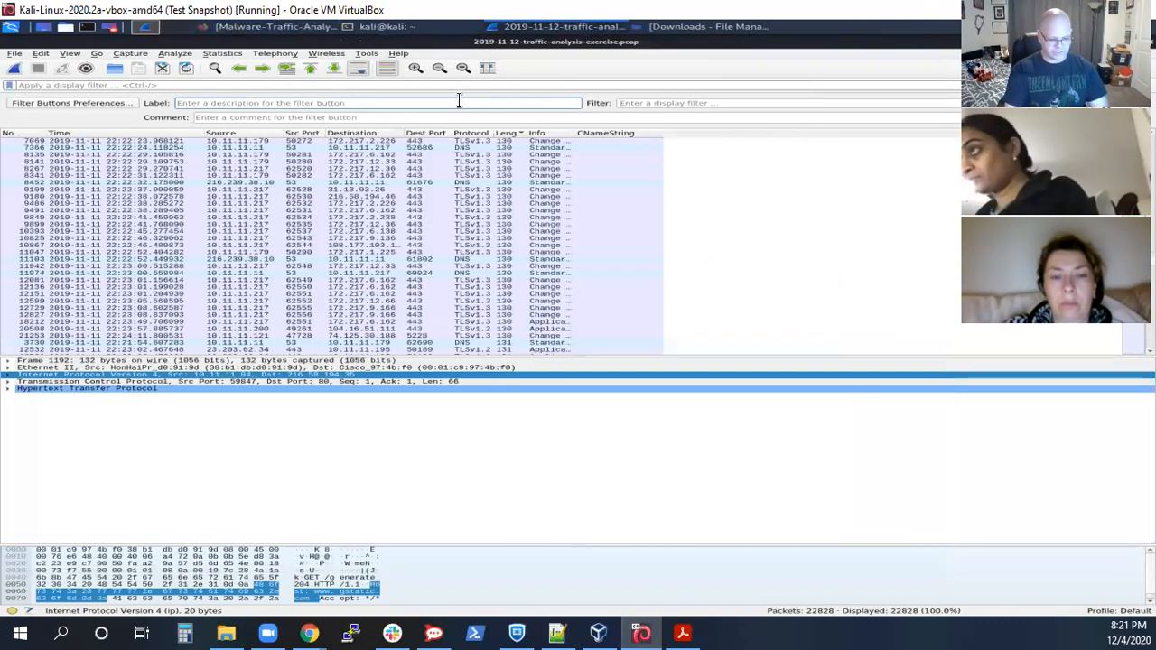
text(http.request)
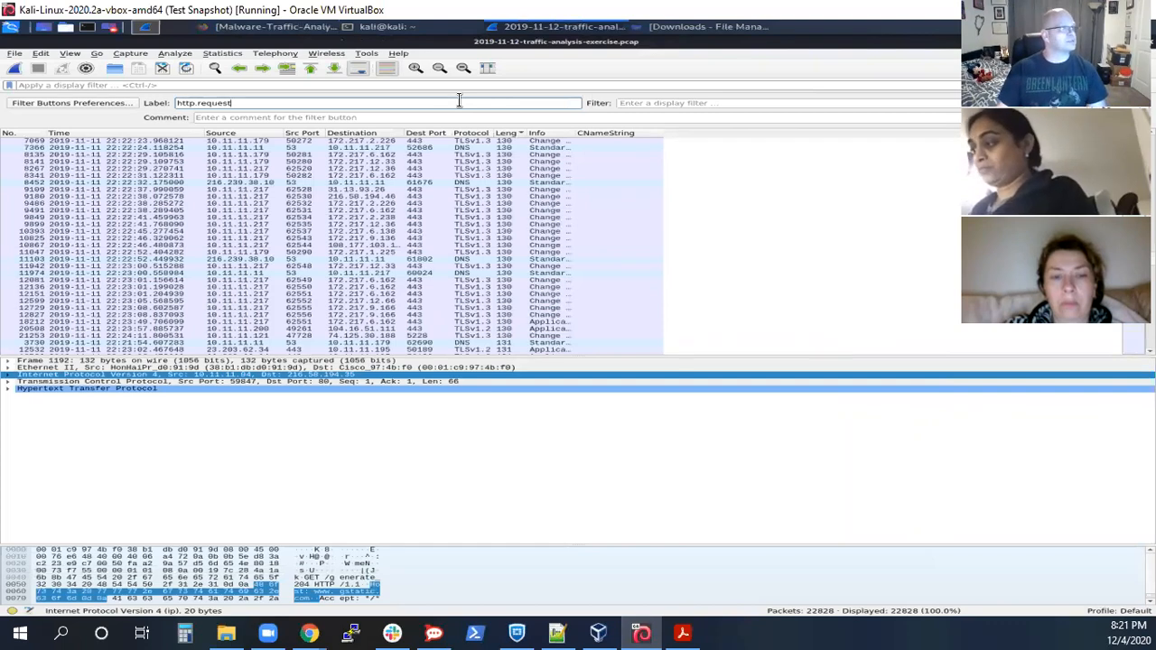
drag(232, 102, 174, 106)
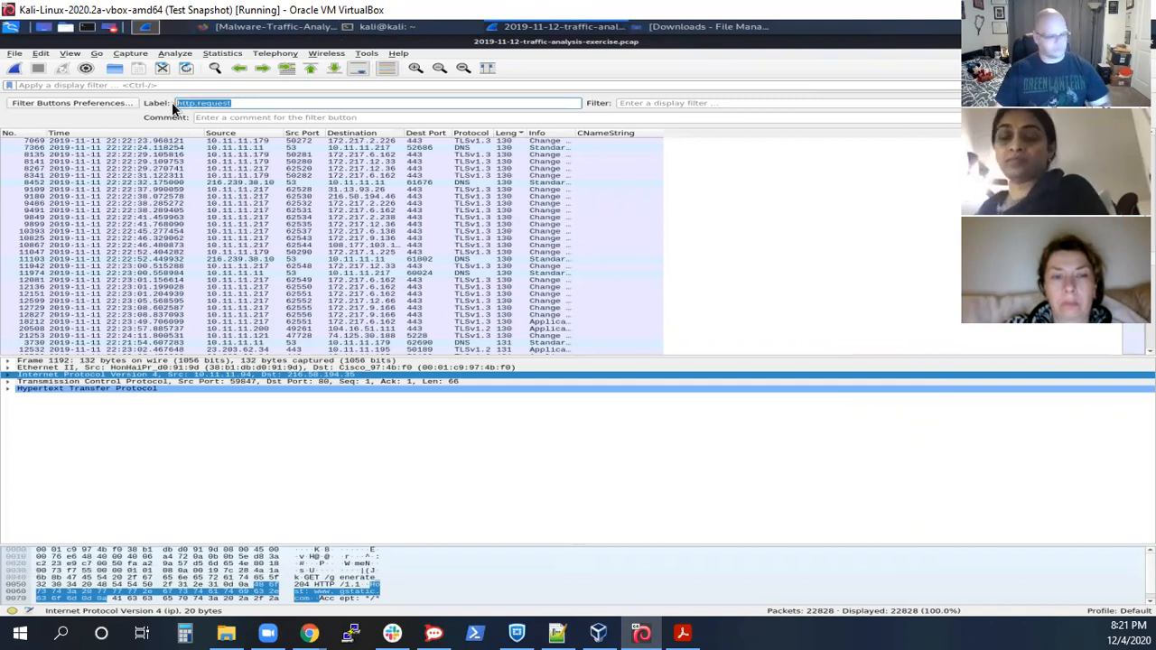
text(Detected a Remoting Service Connected to Lsass Pipe)
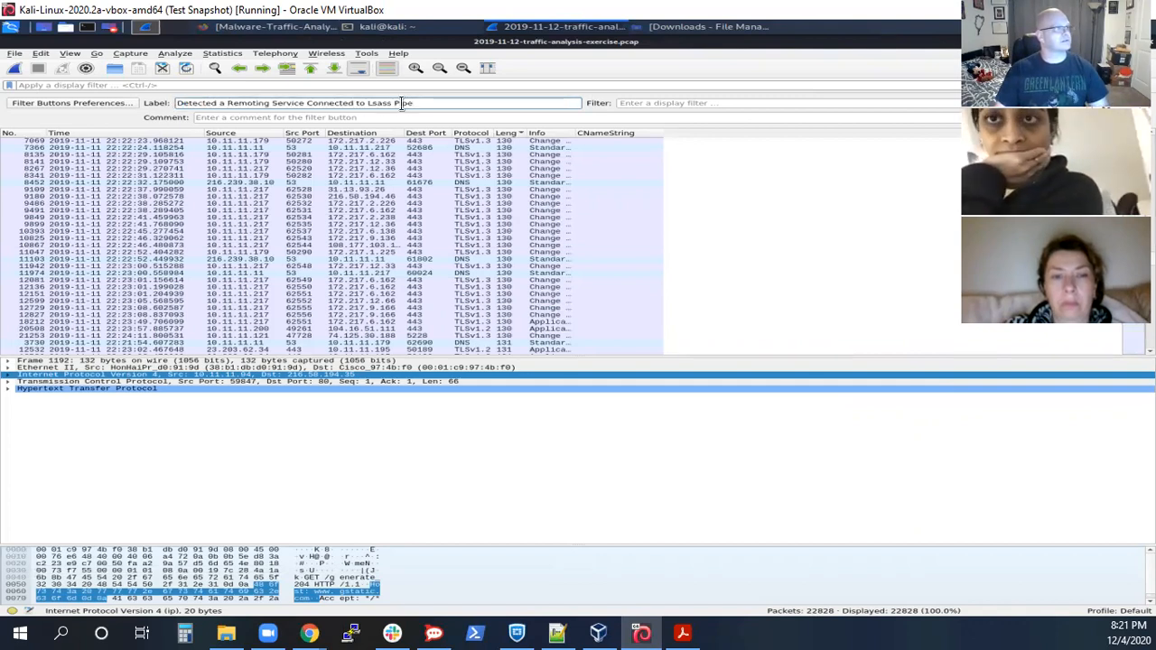
Step: Replace the whole label of the new filter button with "Http"
drag(402, 103, 99, 103)
text(Http req)
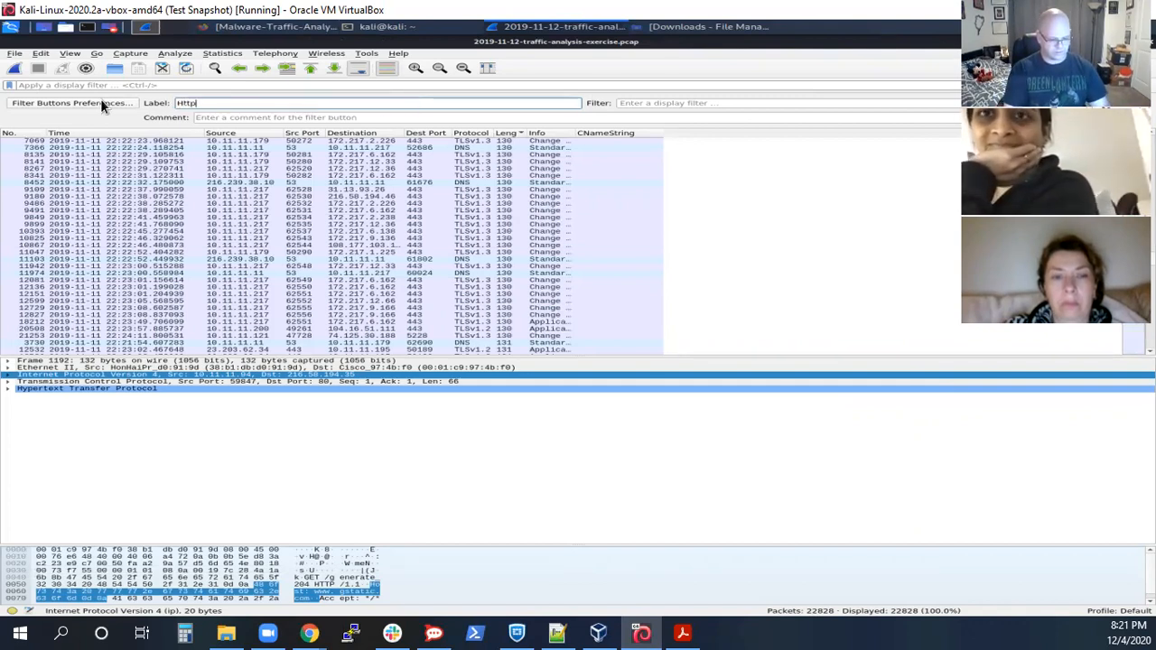
key(BackSpace)
key(BackSpace)
key(BackSpace)
key(BackSpace)
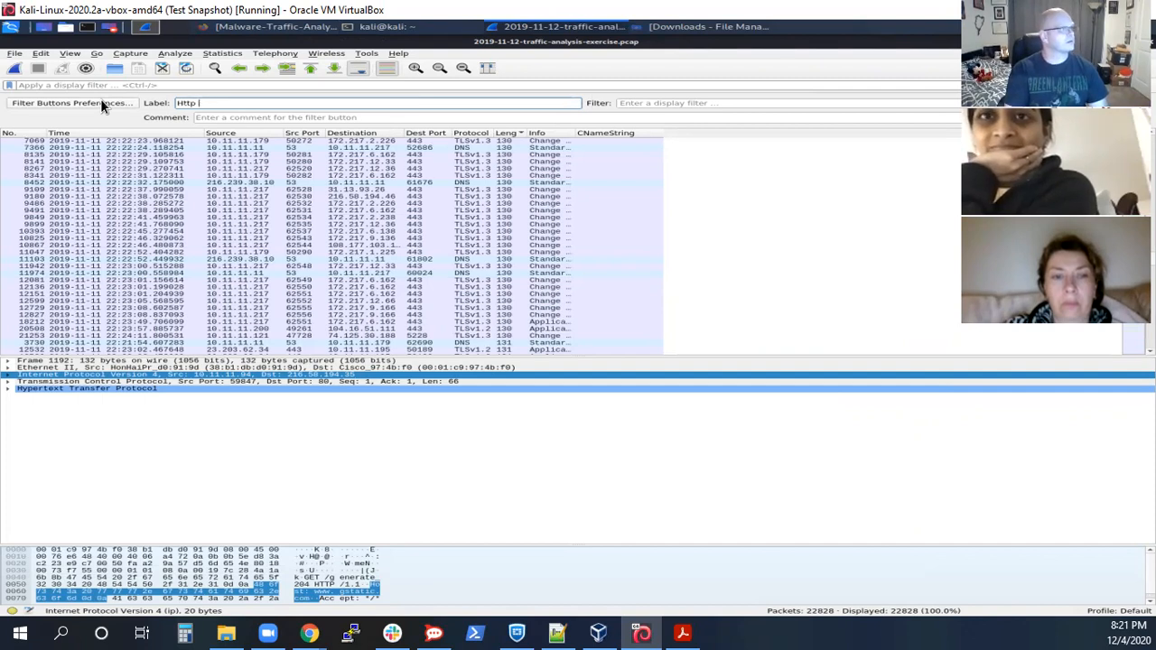
Step: Set the new button's filter expression to http.request
key(Tab)
text(h)
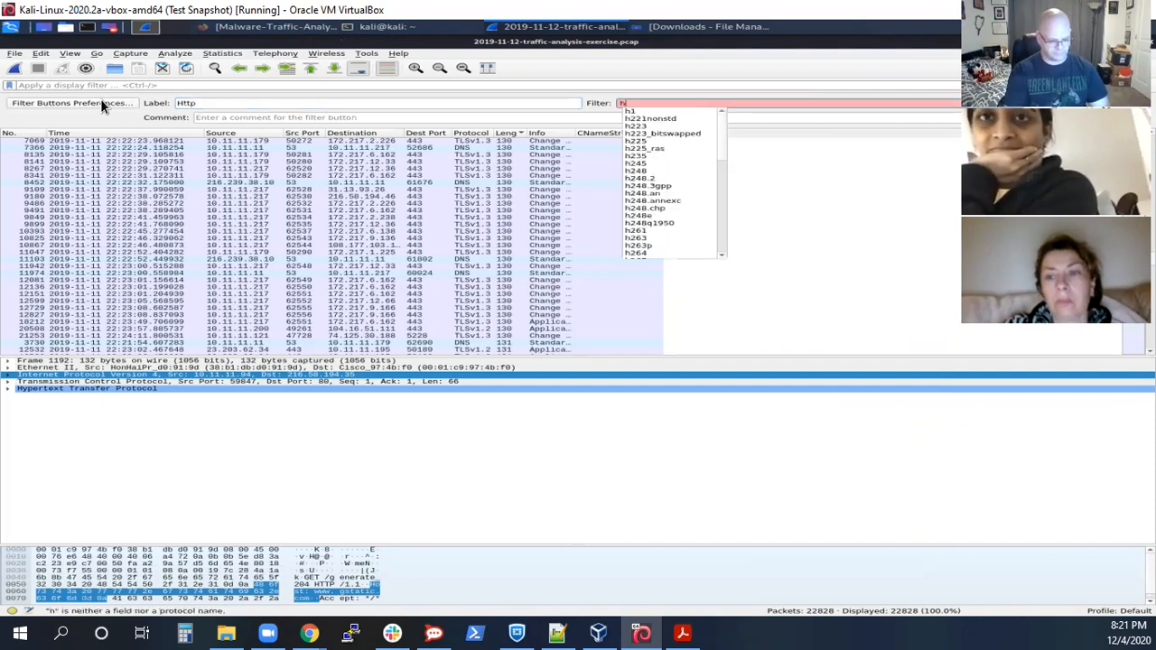
text(ttp)
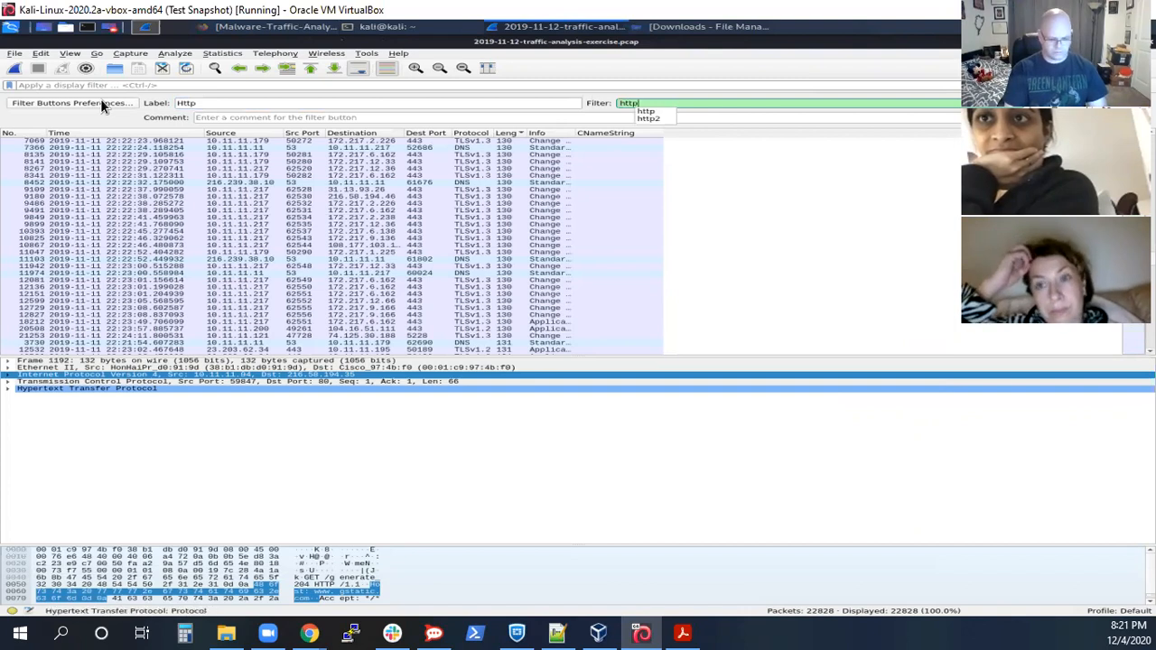
text(.request)
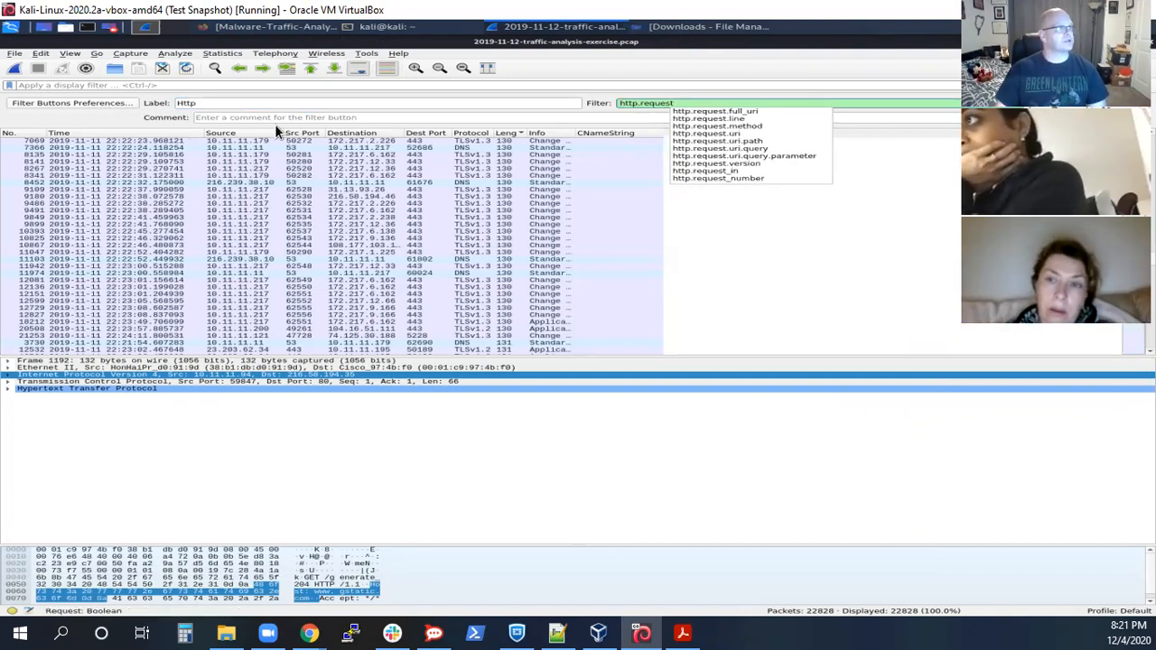
click(690, 104)
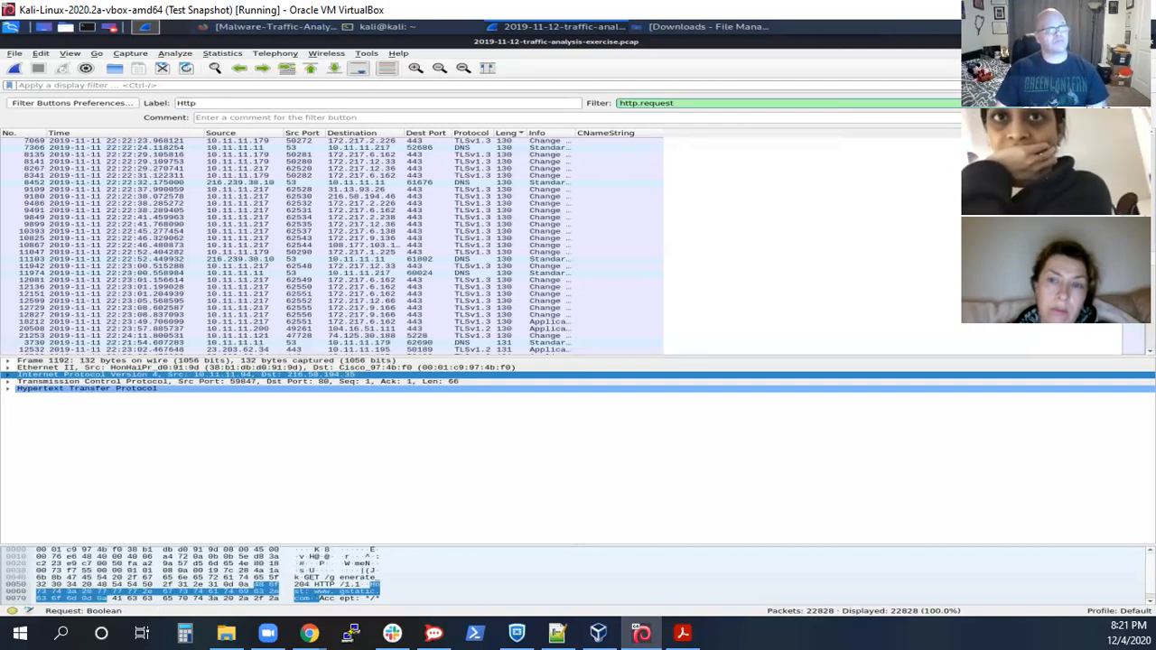
Step: Save the new Http filter button
drag(208, 103, 168, 102)
click(686, 103)
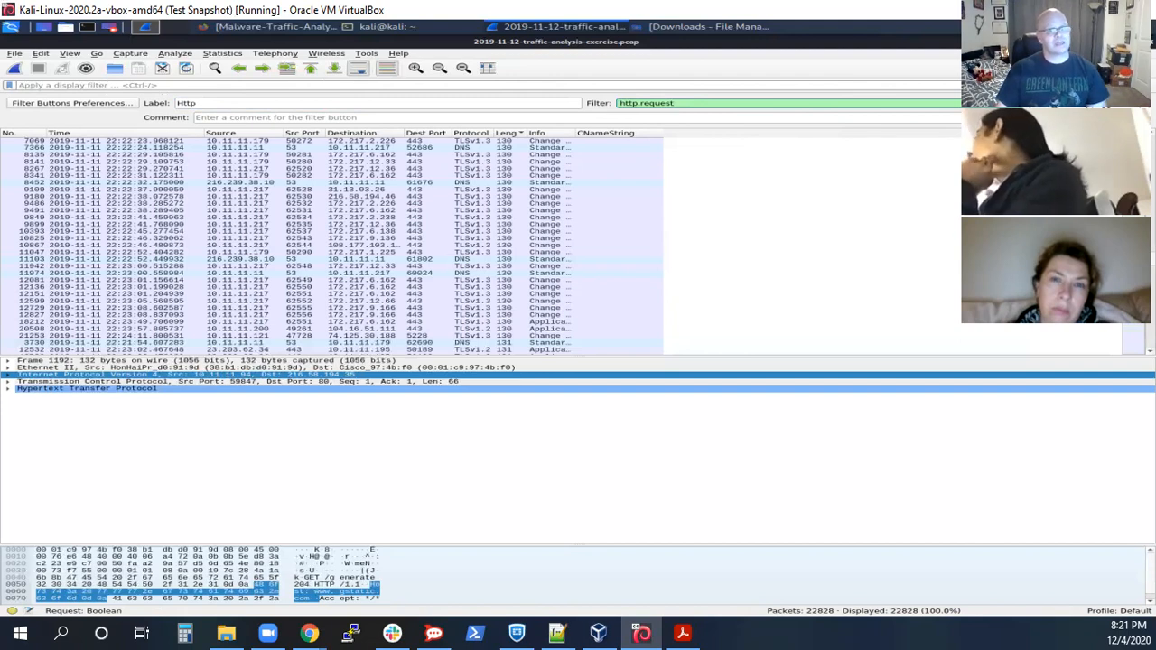
key(Return)
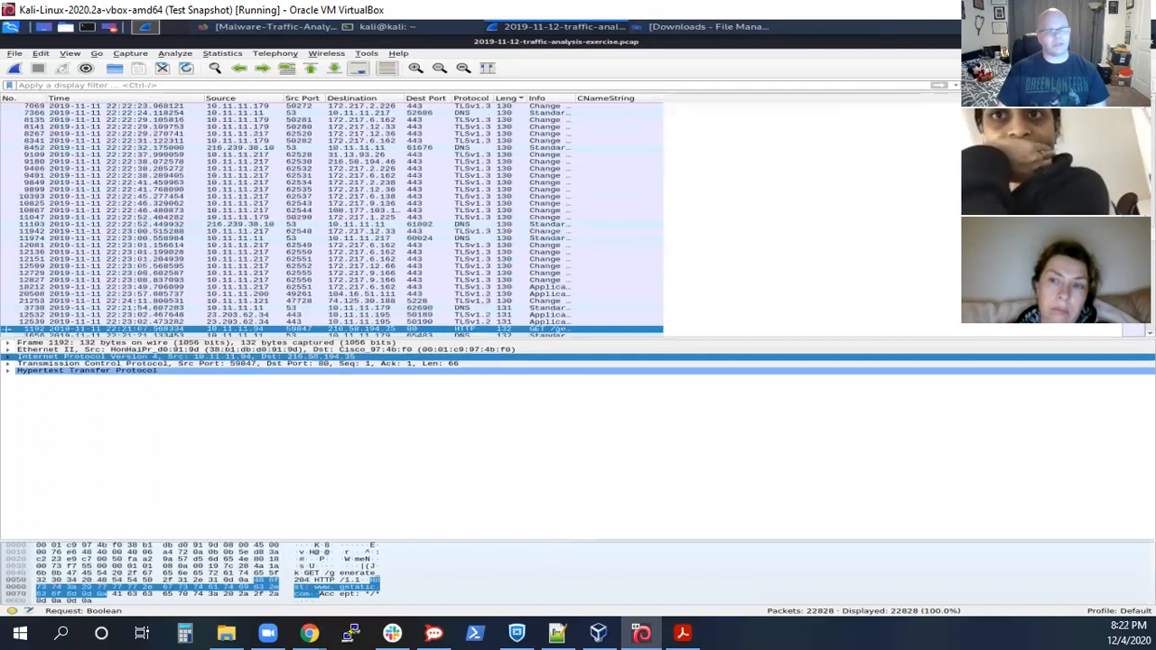
Step: Filter the capture by http.request and clear the display filter again
click(885, 85)
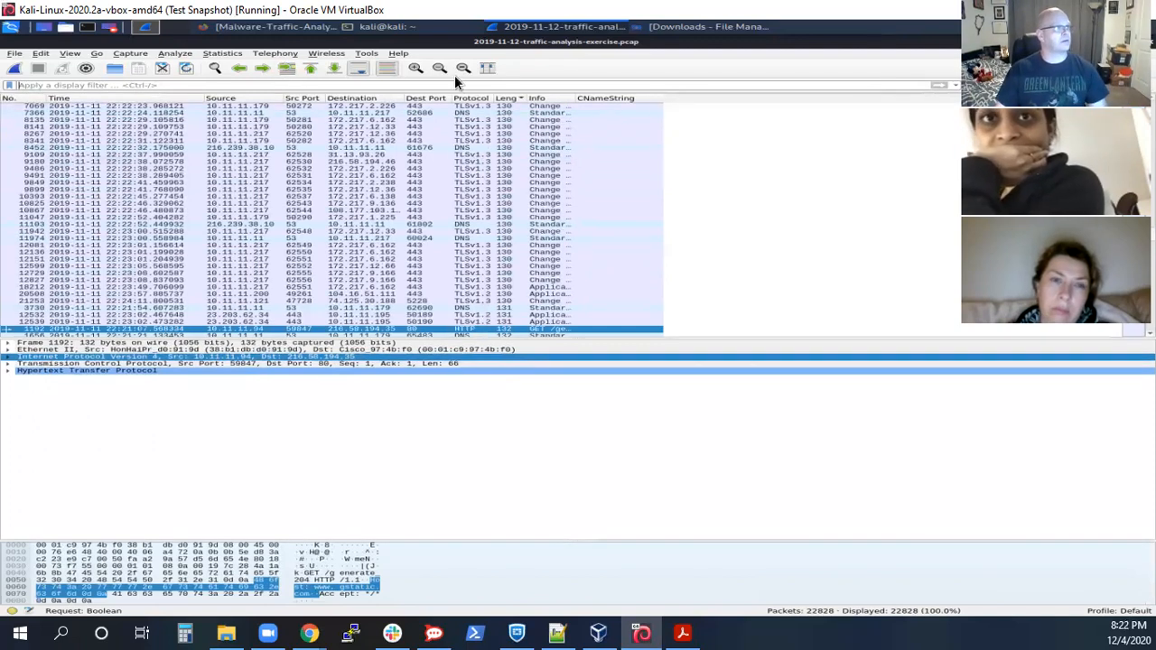
text(http.request)
key(Return)
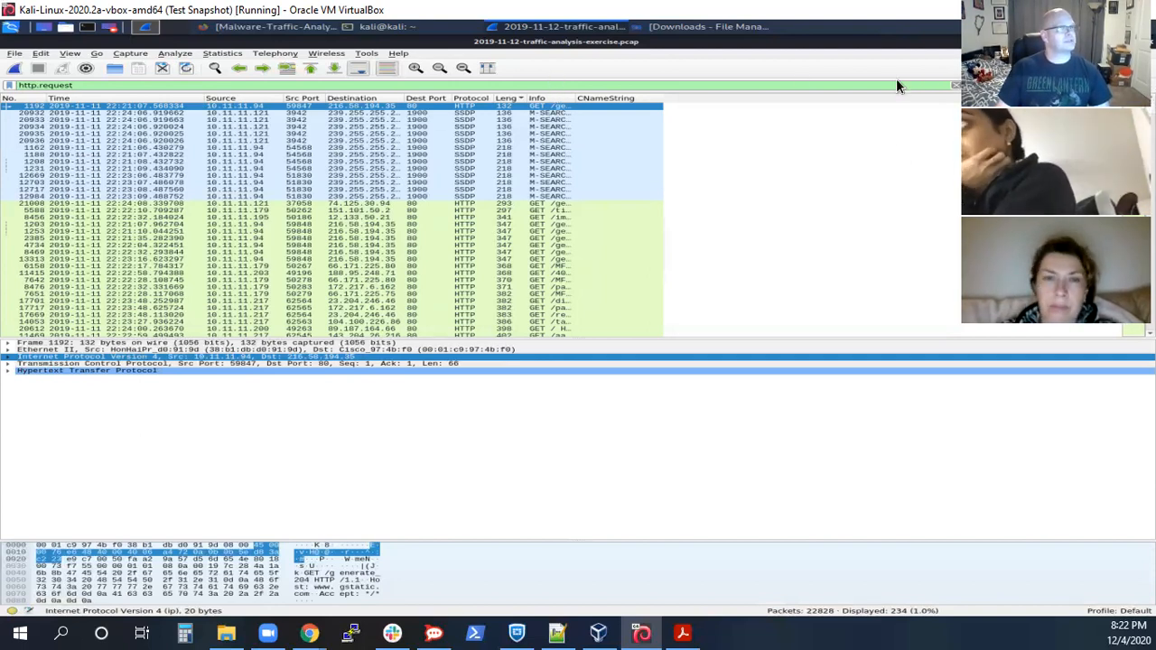
click(956, 85)
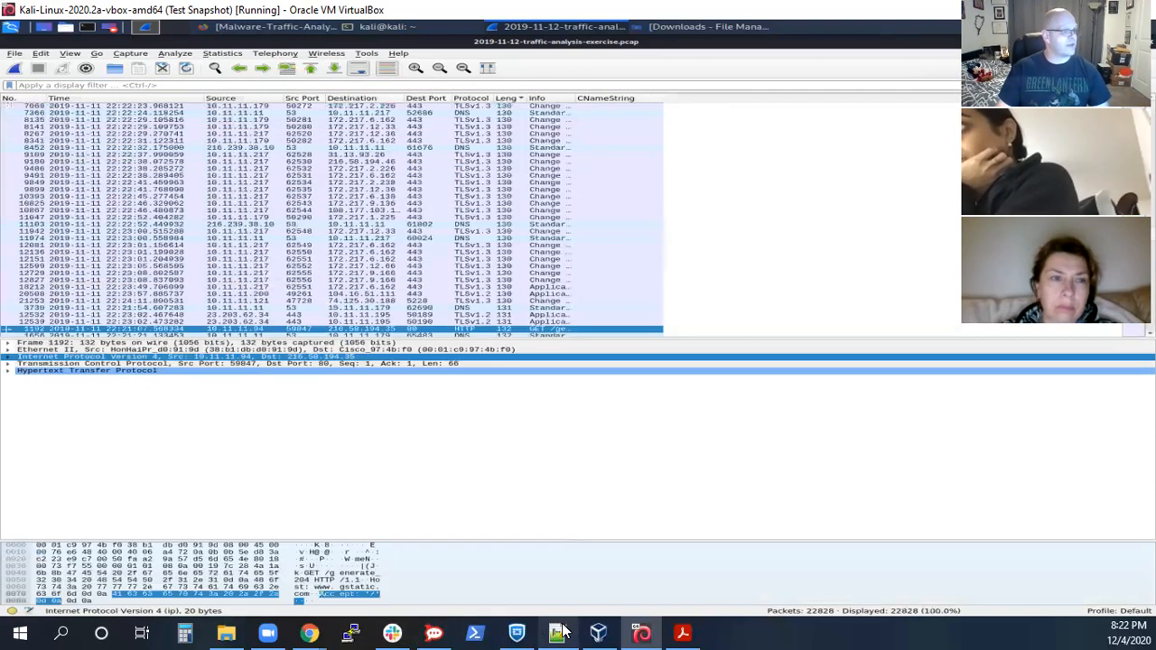
Step: Switch to the PCAP exercise answers in Notepad++ and review the final questions, highlighting the IP of the Windows host that downloaded the executable
click(557, 633)
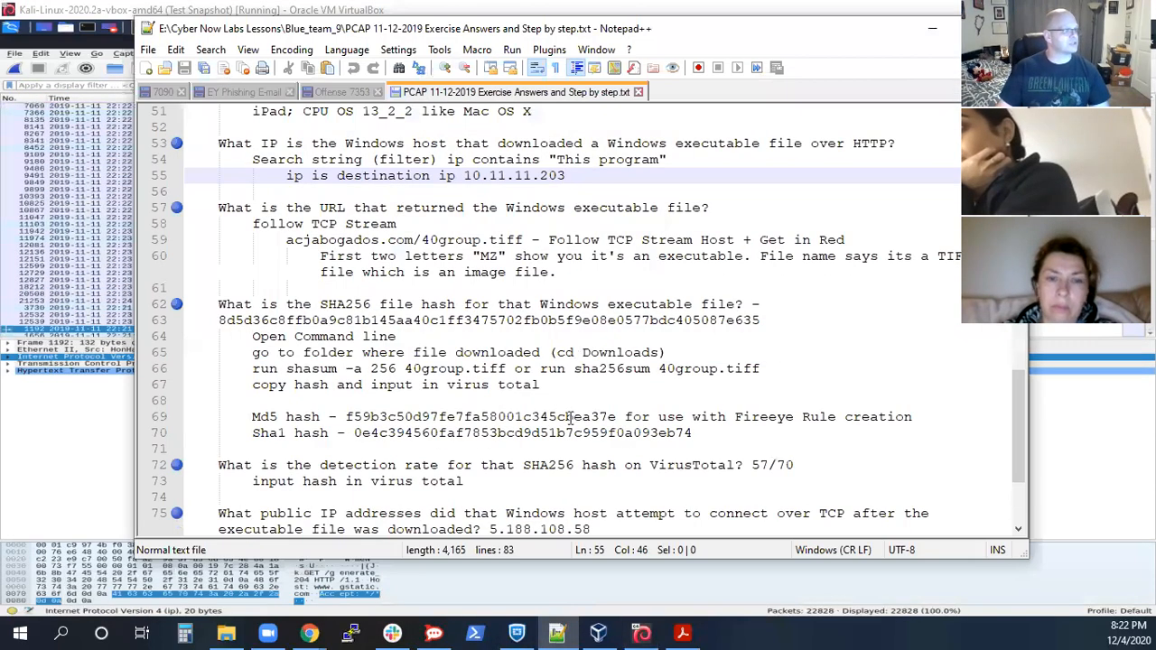
scroll(571, 418, down, 3)
scroll(572, 415, up, 2)
scroll(576, 414, down, 2)
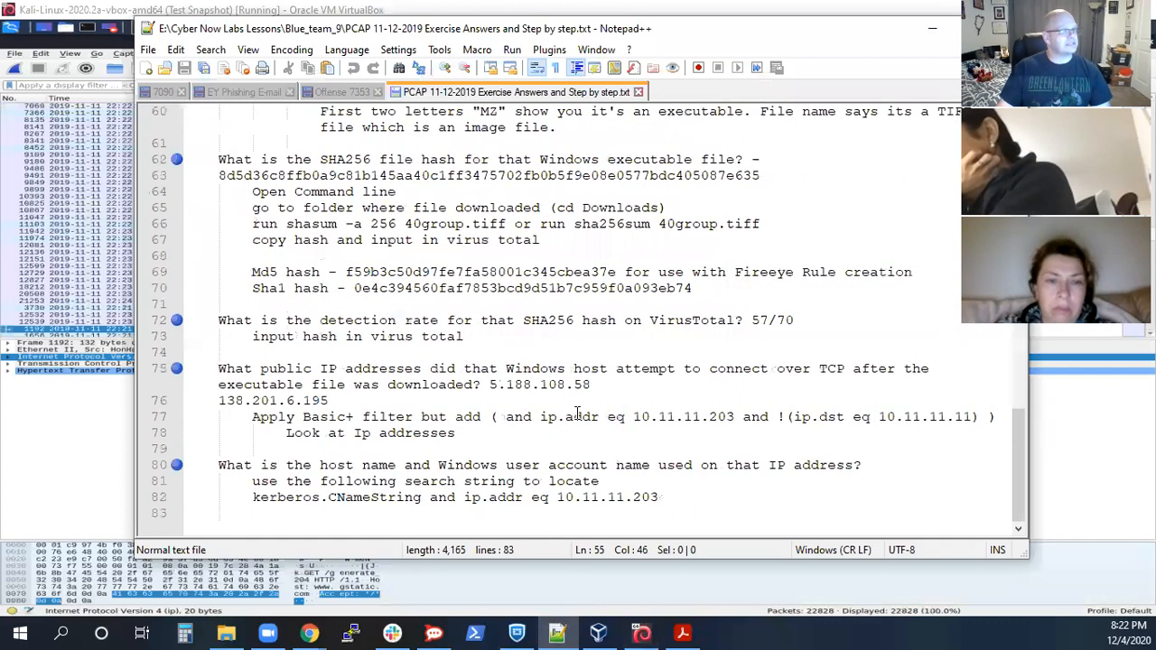
drag(675, 503, 373, 467)
click(288, 470)
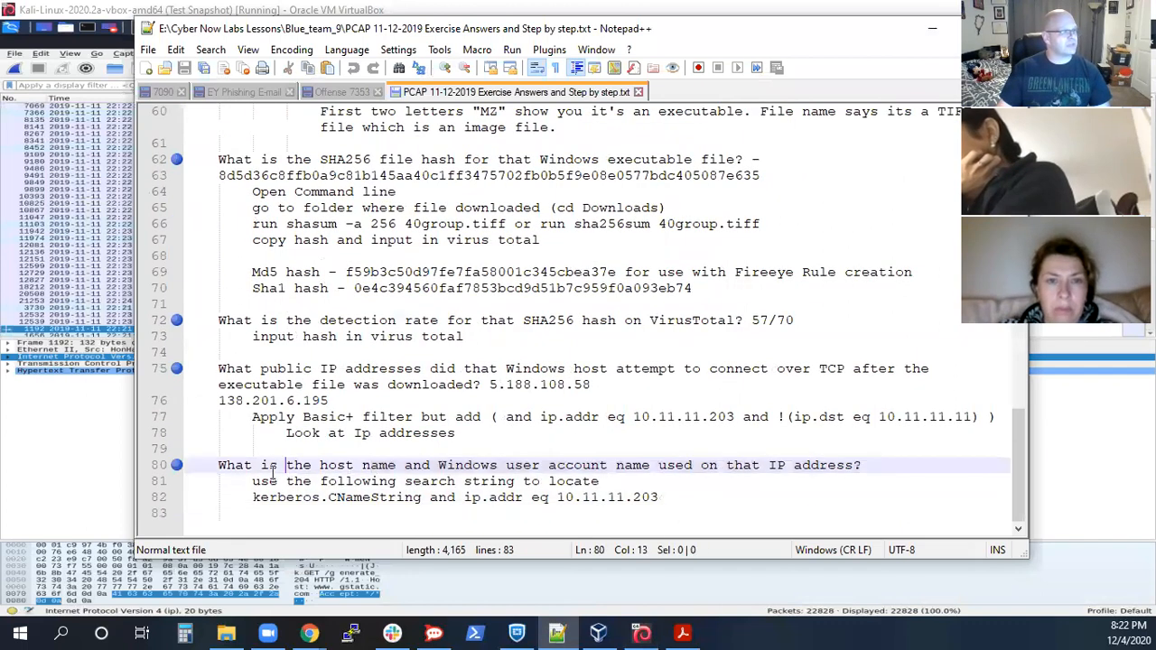
drag(217, 371, 937, 372)
scroll(738, 366, up, 3)
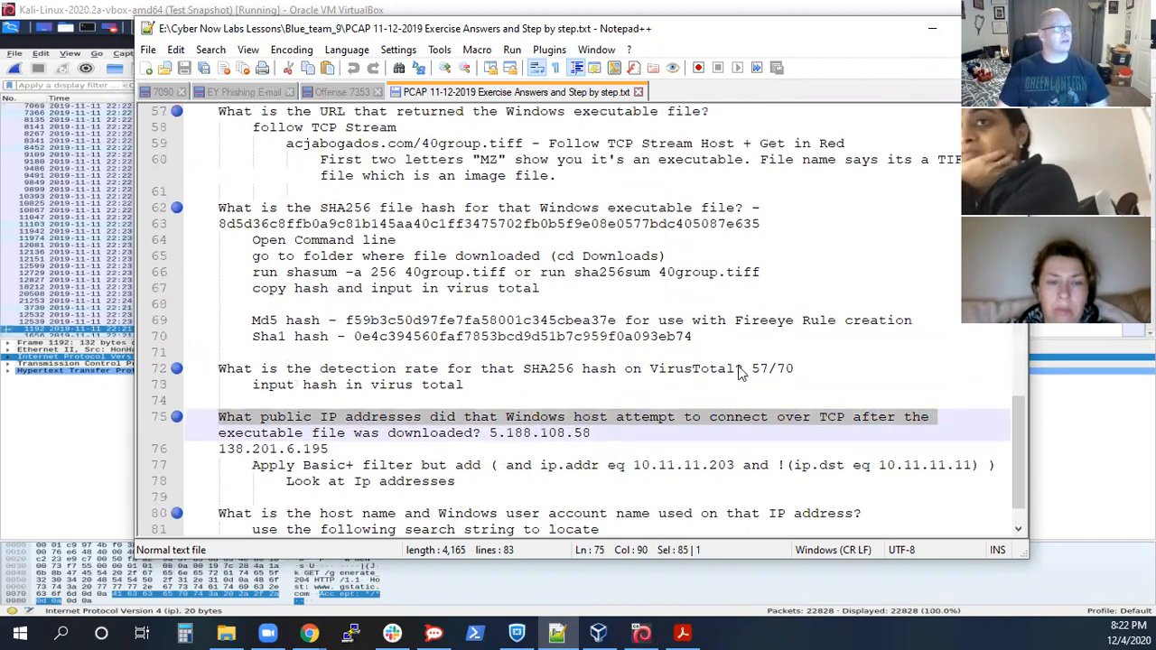
click(568, 175)
drag(567, 176, 464, 177)
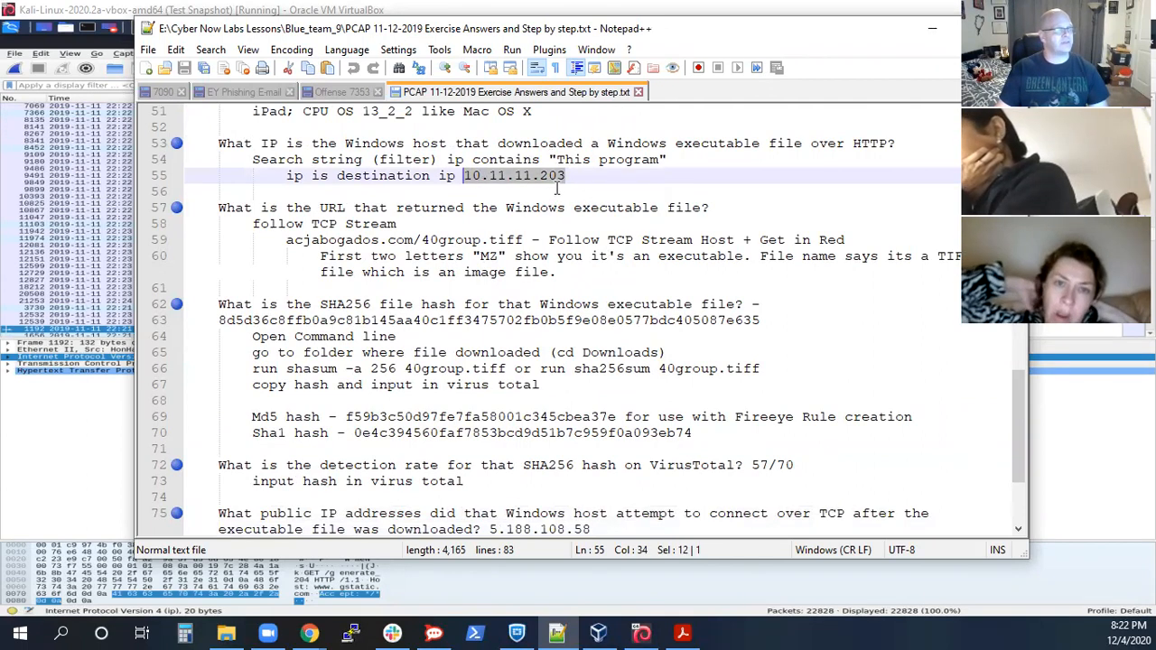
Step: Highlight the public IP question and the terms it adds to the Basic+ filter in the notes, and minimize Notepad++
scroll(651, 318, down, 3)
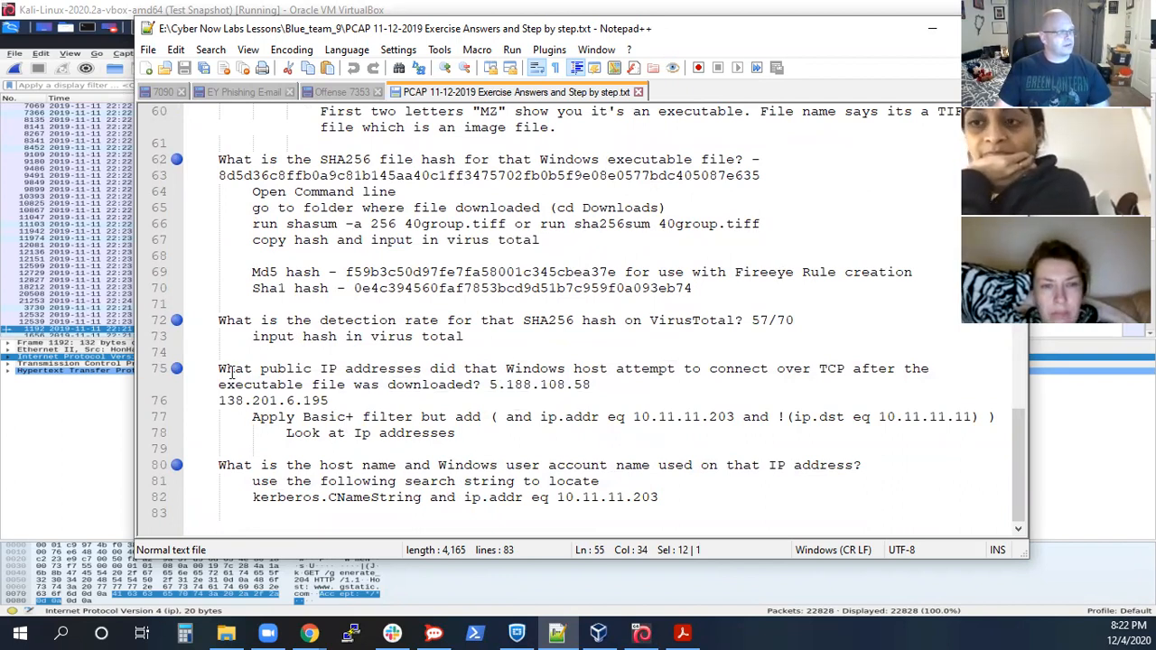
drag(220, 370, 914, 384)
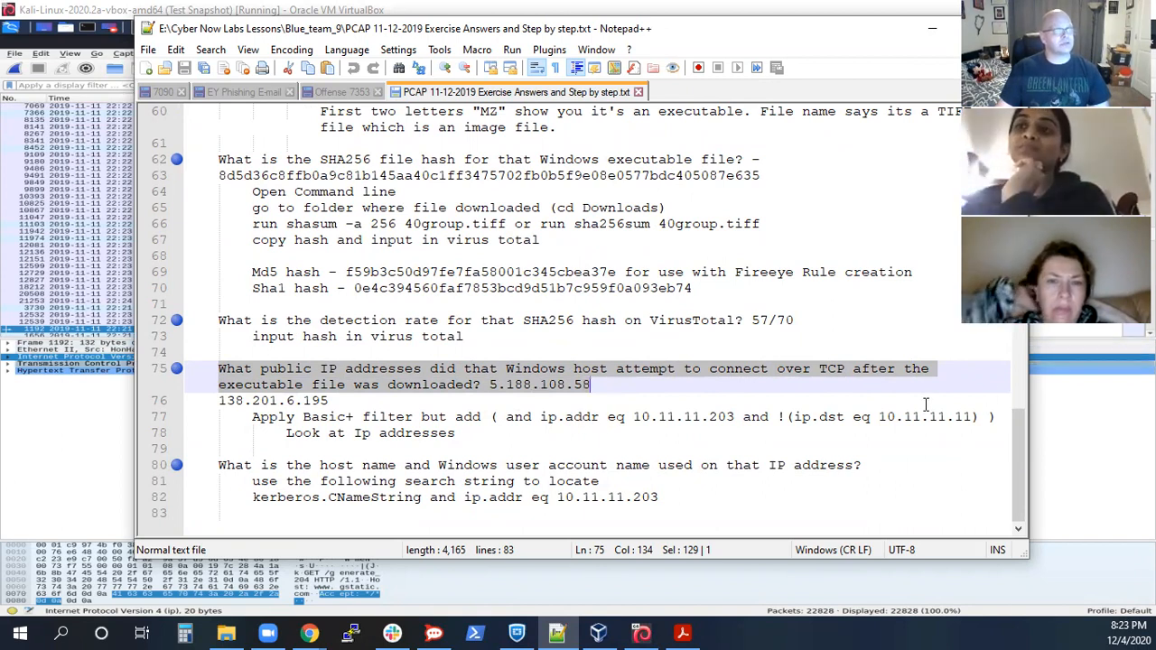
drag(269, 416, 415, 416)
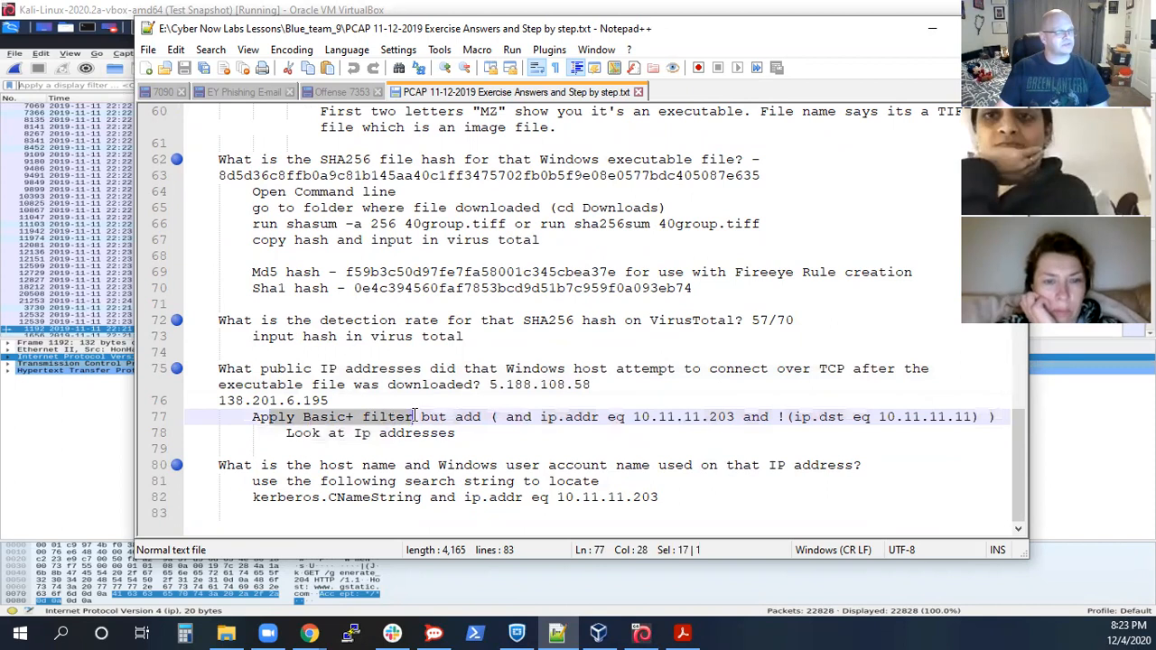
click(553, 461)
drag(506, 416, 979, 419)
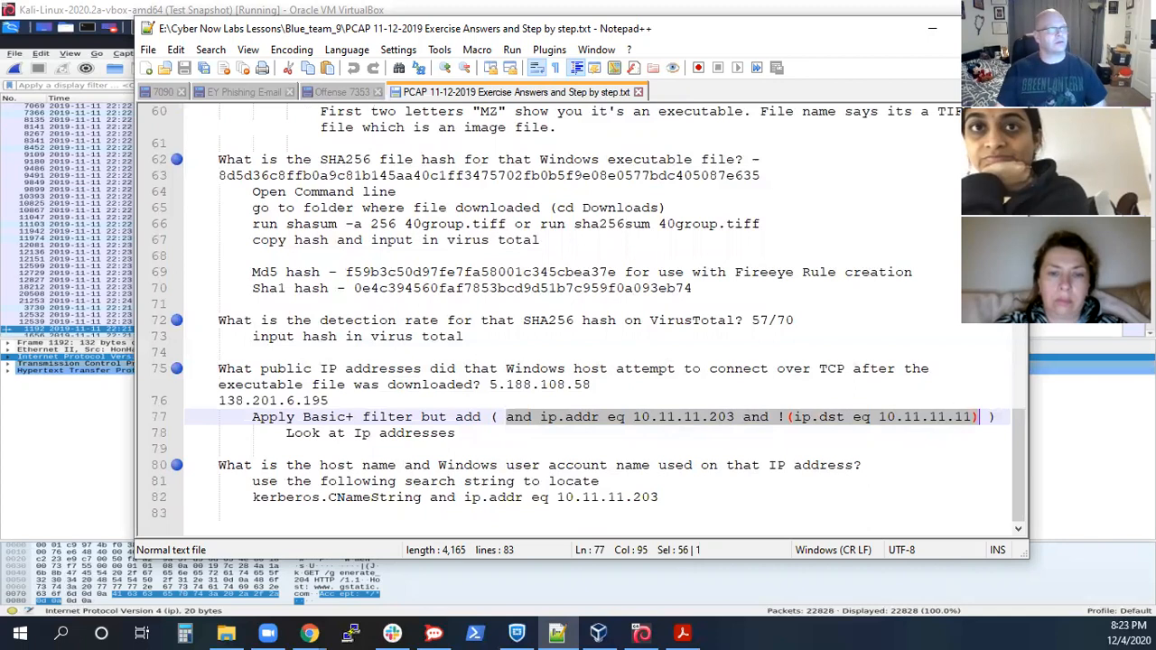
click(932, 29)
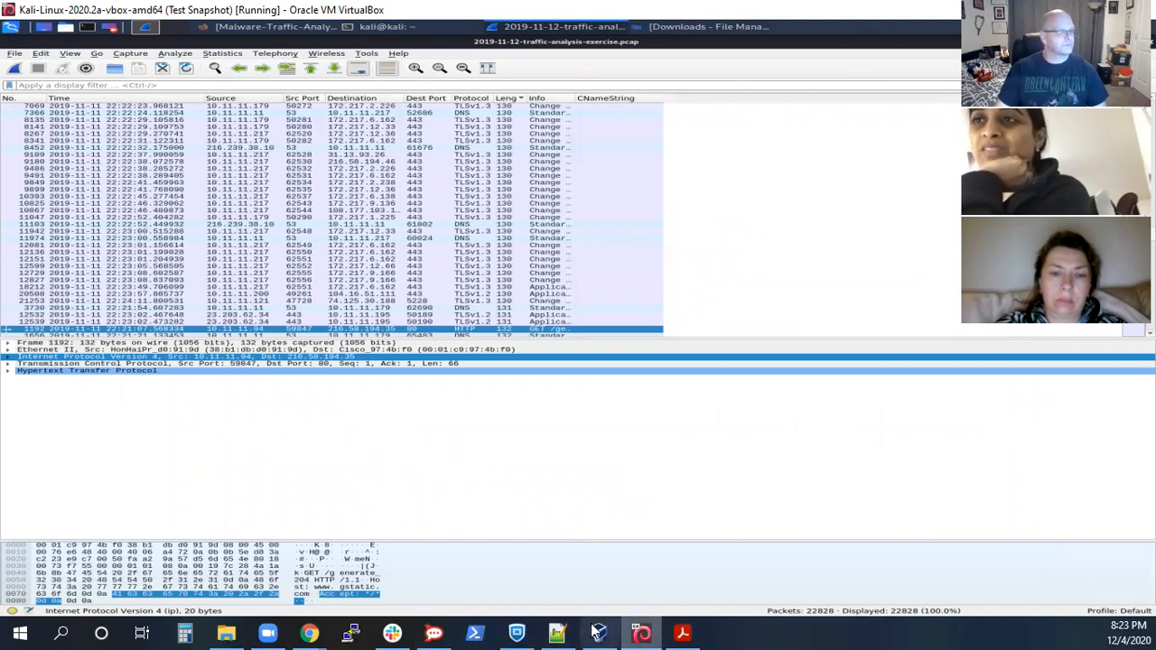
Step: Switch to the Wireshark display filter tutorial in Chrome and find the list of basic, basic+ and basic+DNS filter buttons
mouse_move(310, 633)
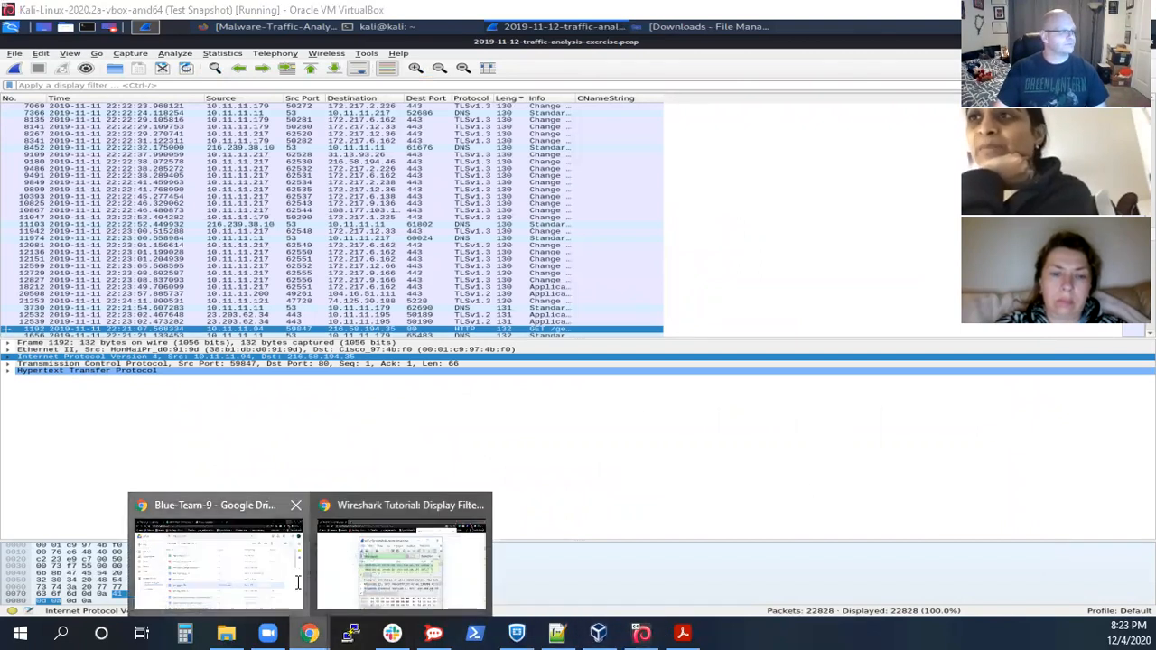
click(296, 581)
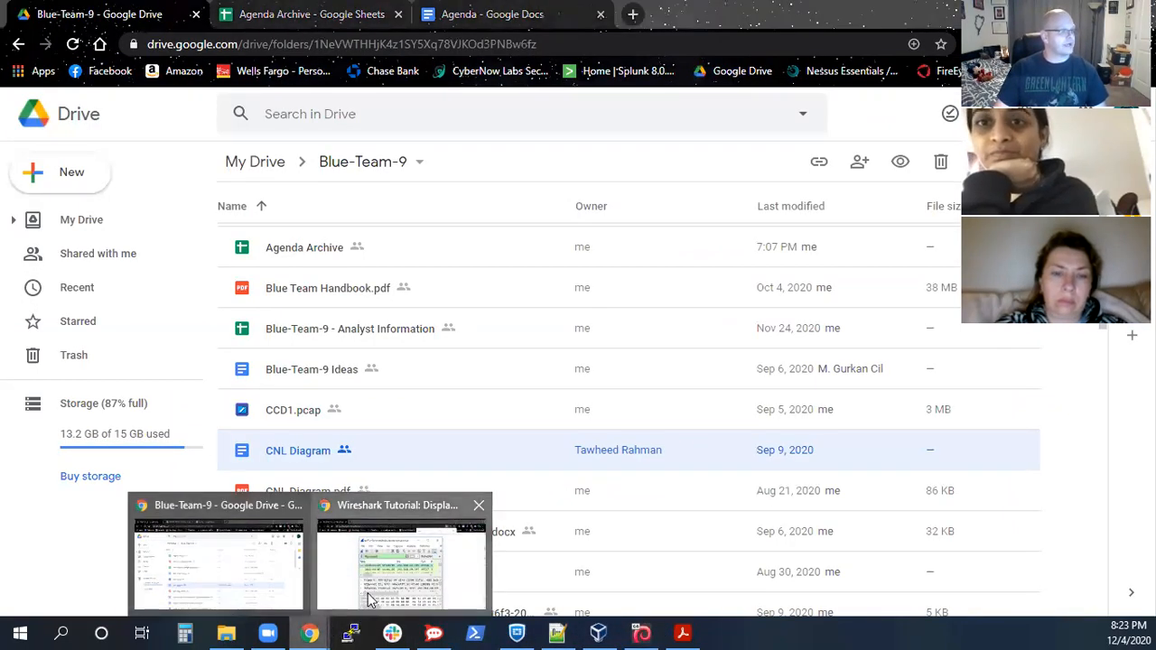
click(369, 600)
scroll(966, 371, down, 2)
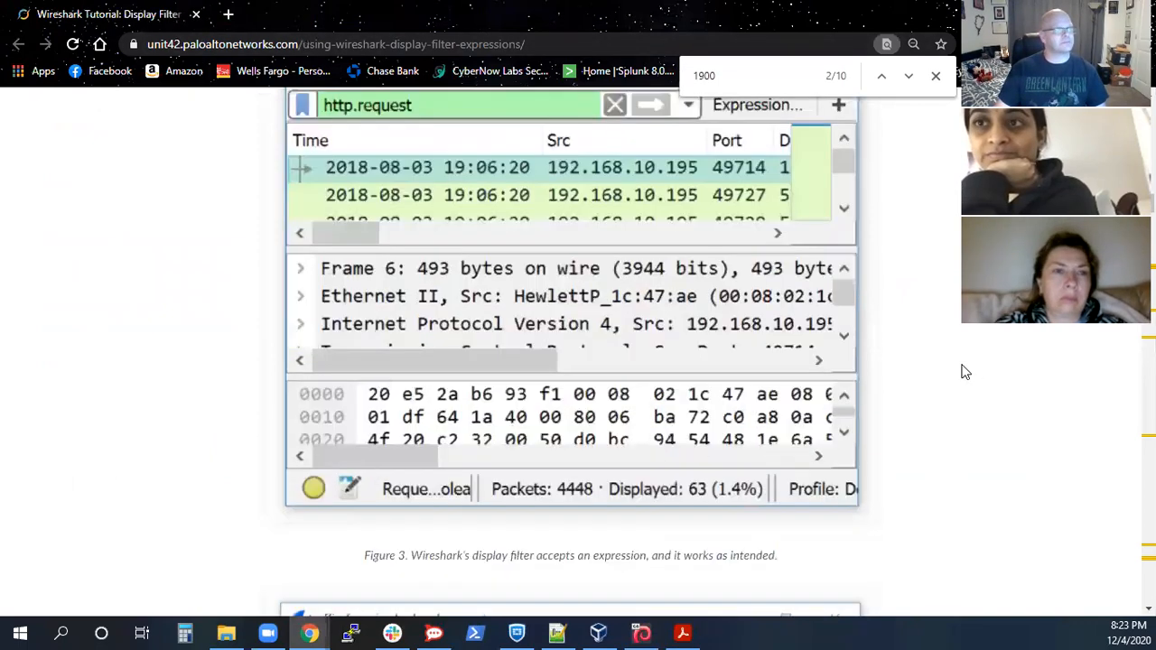
scroll(964, 372, down, 20)
scroll(941, 377, down, 9)
scroll(535, 320, up, 14)
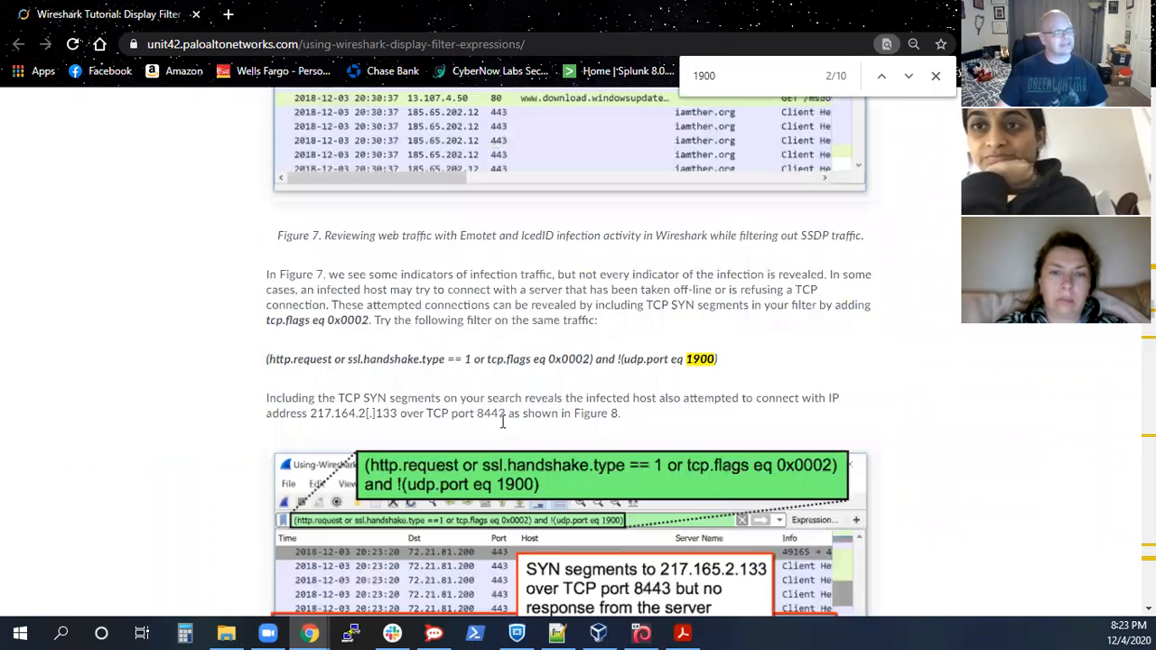
scroll(593, 518, down, 2)
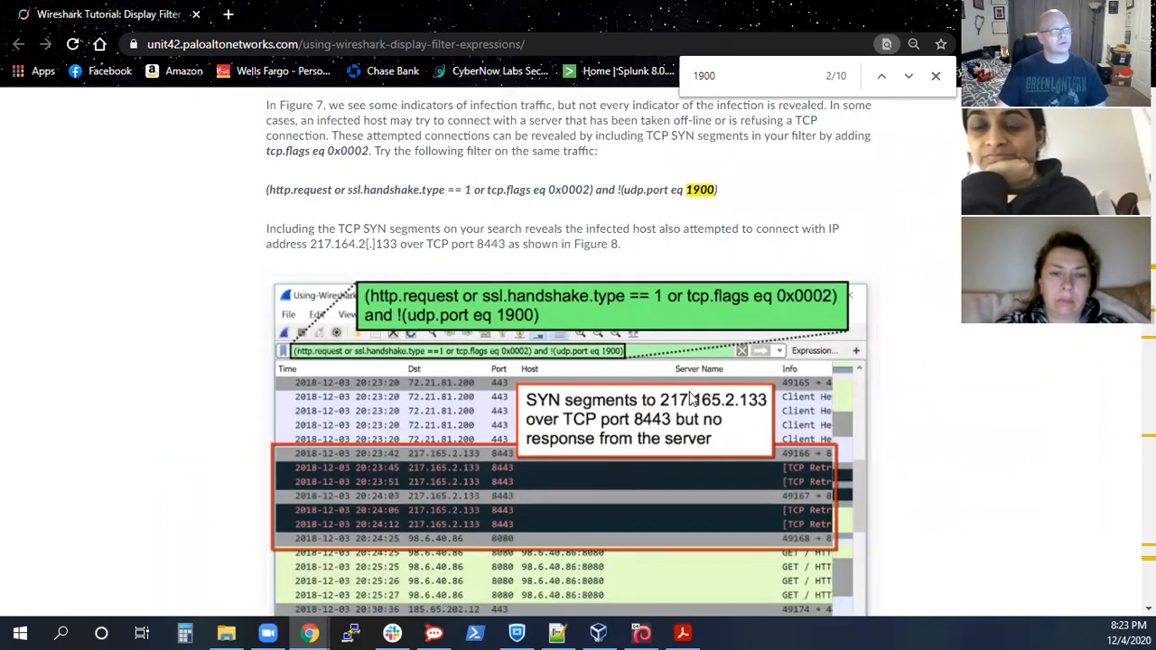
scroll(684, 390, down, 15)
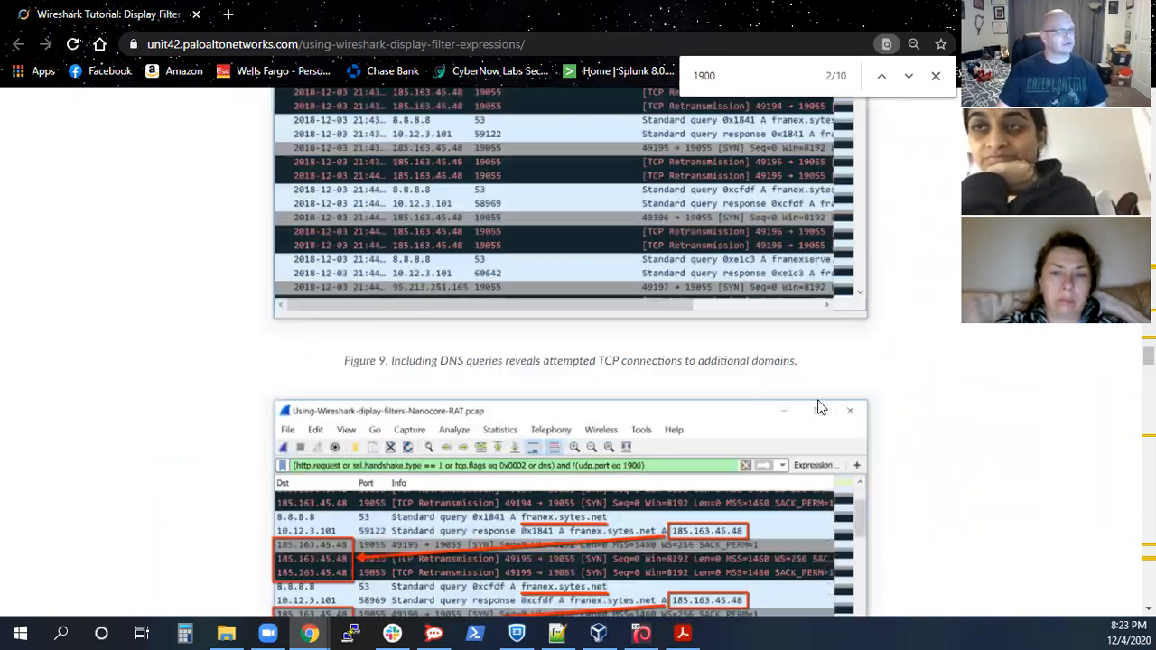
scroll(839, 410, down, 20)
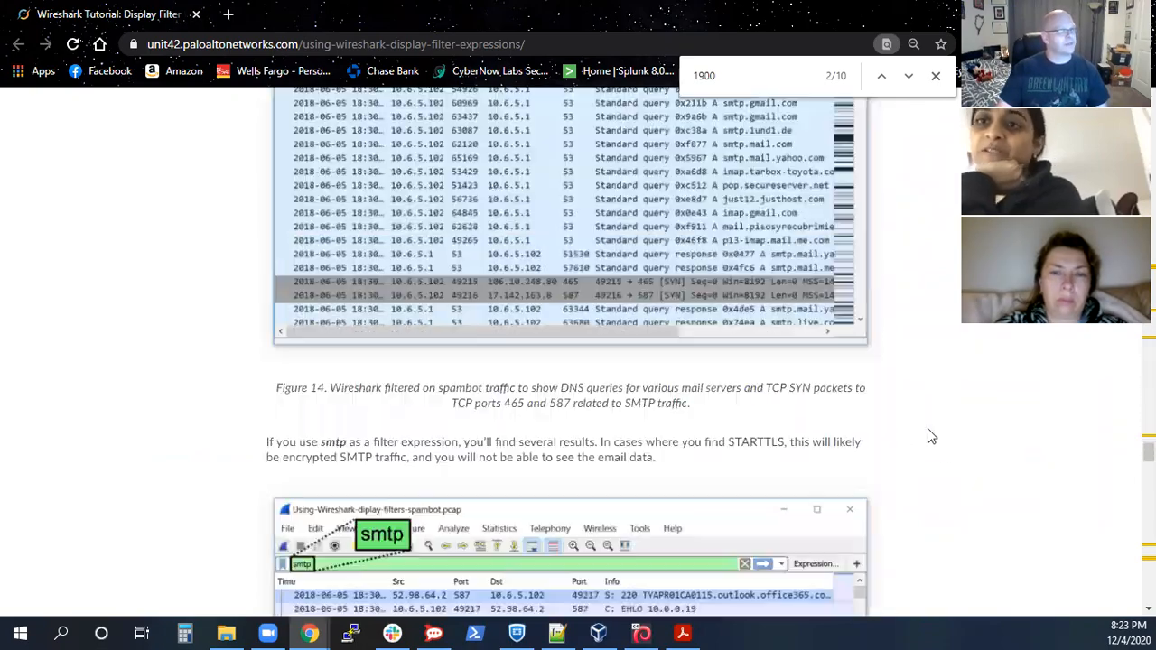
scroll(928, 430, down, 20)
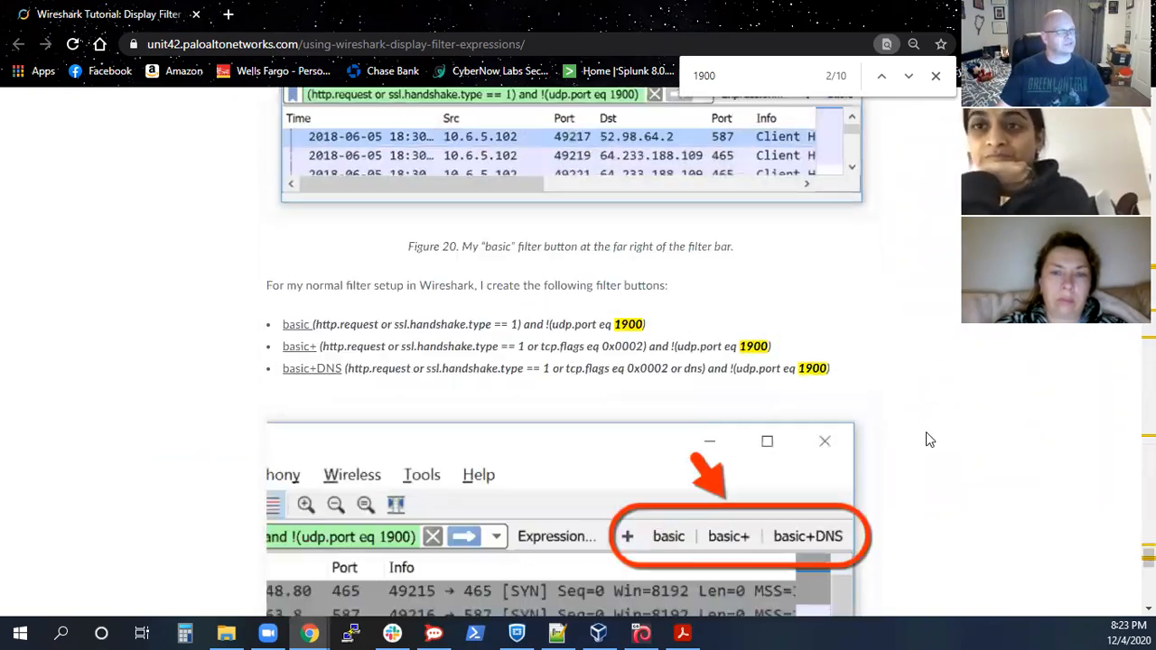
scroll(929, 440, up, 5)
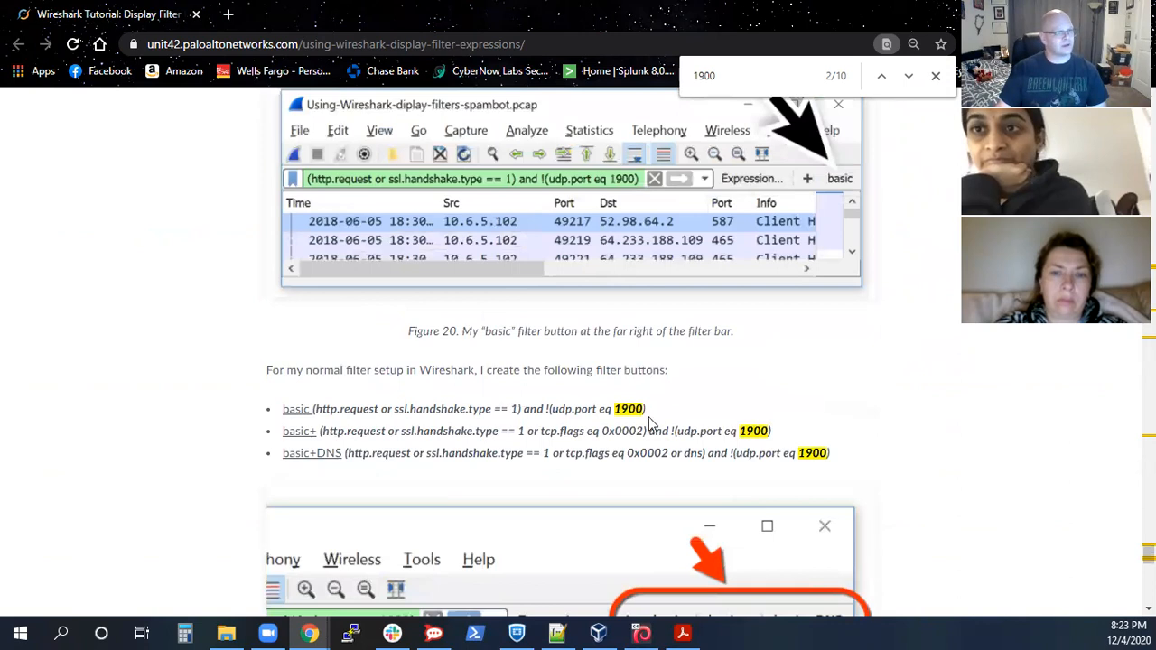
Step: Copy the tutorial's basic filter expression, (http.request or ssl.handshake.type == 1) and !(udp.port eq 1900)
drag(646, 409, 314, 413)
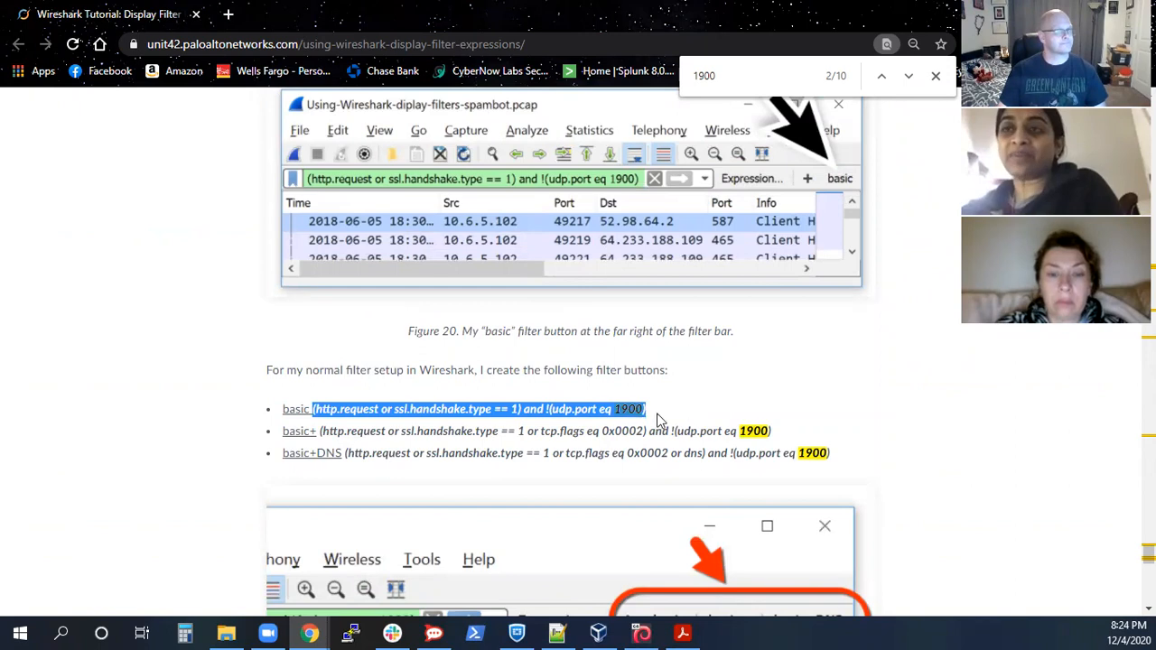
click(639, 632)
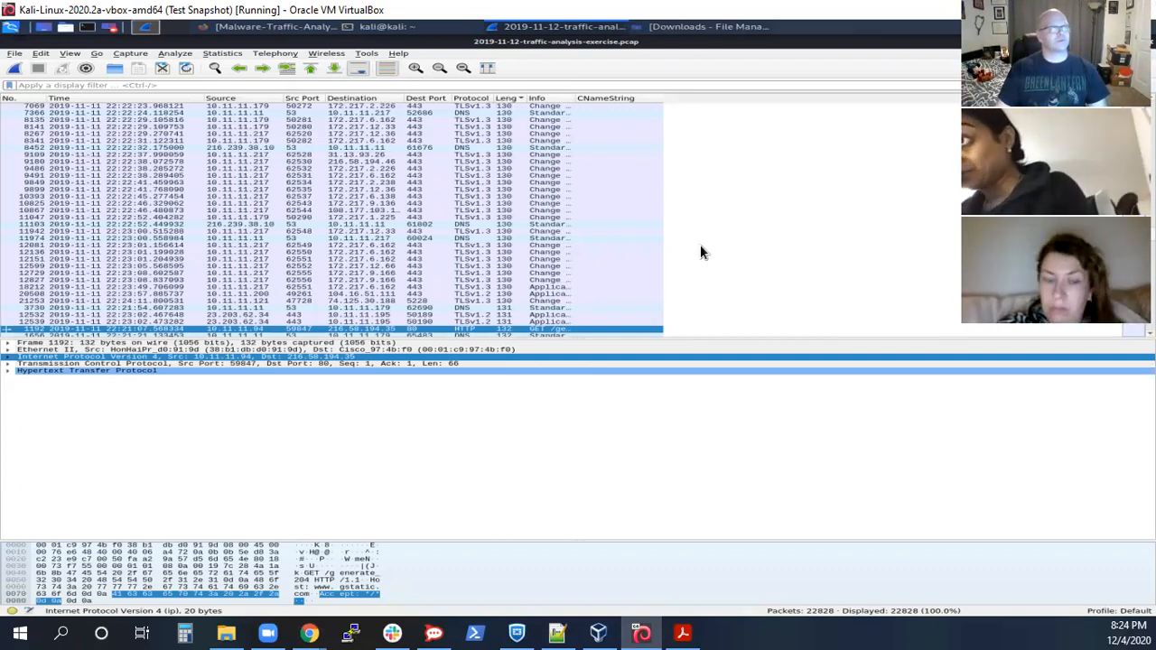
mouse_move(309, 633)
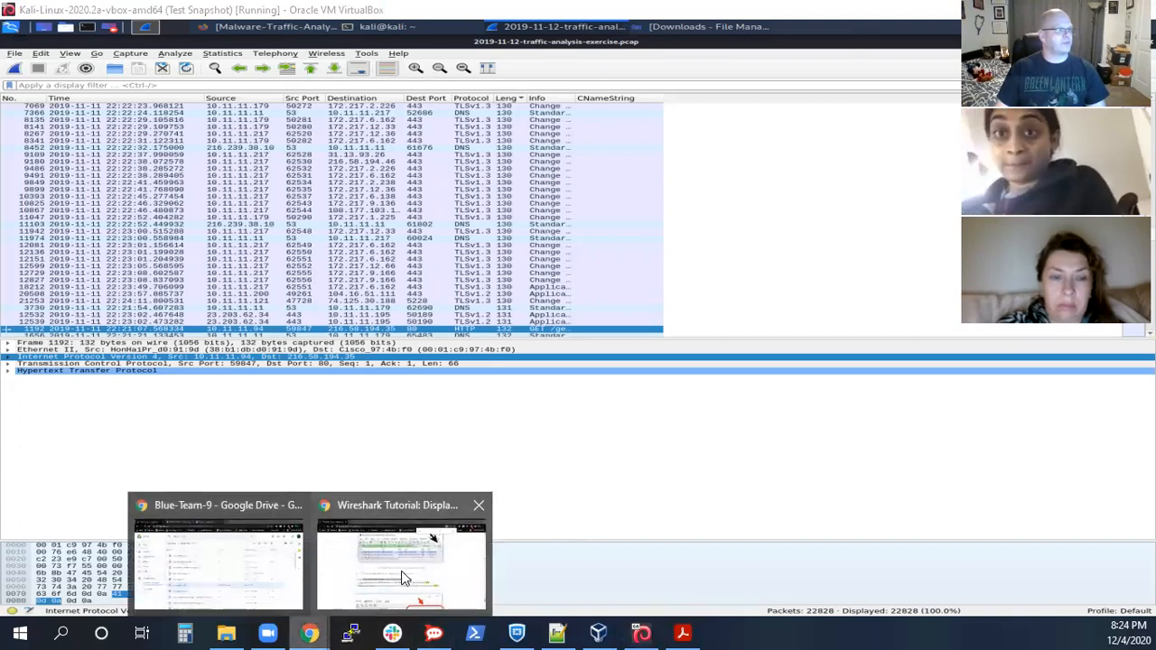
click(401, 571)
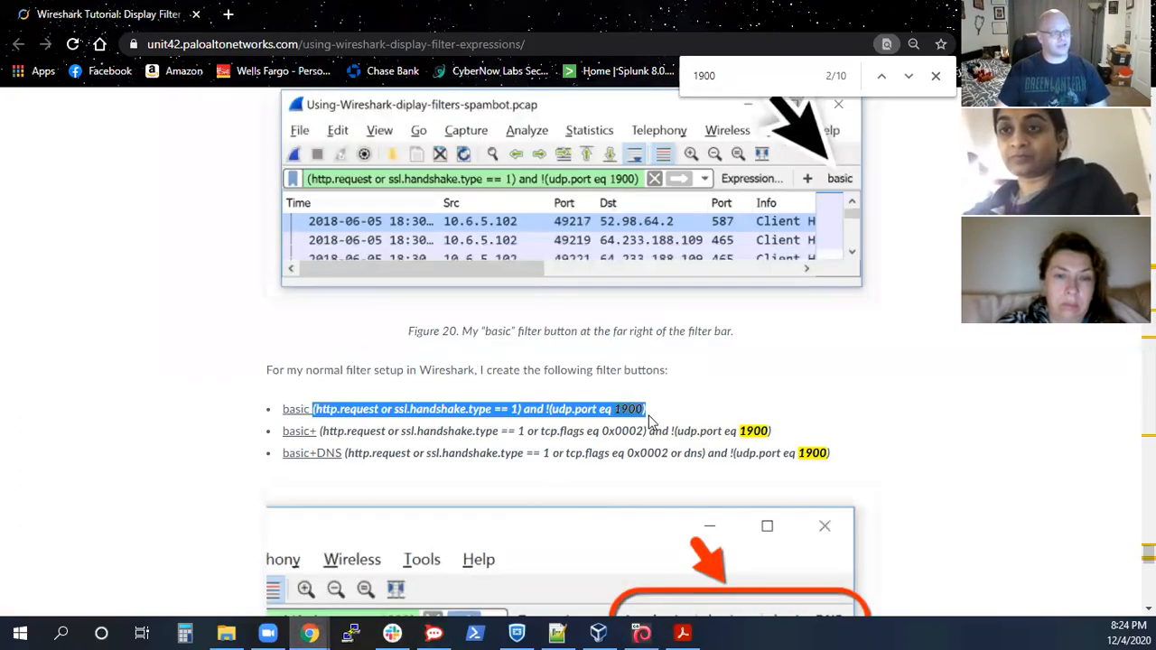
right_click(569, 412)
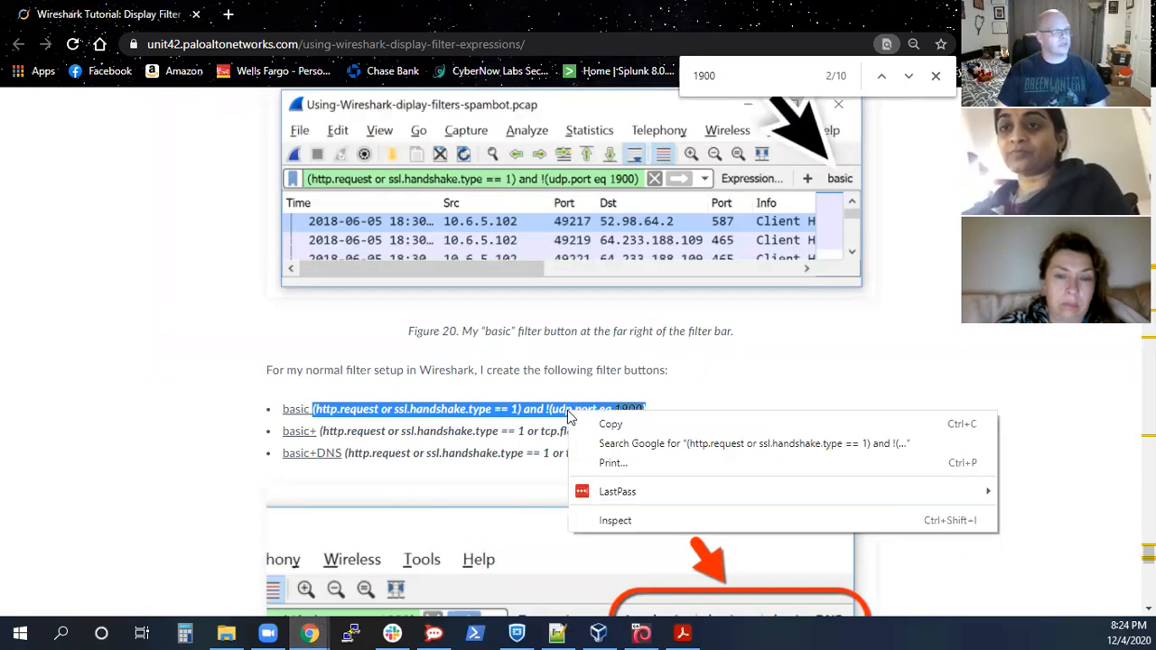
click(610, 431)
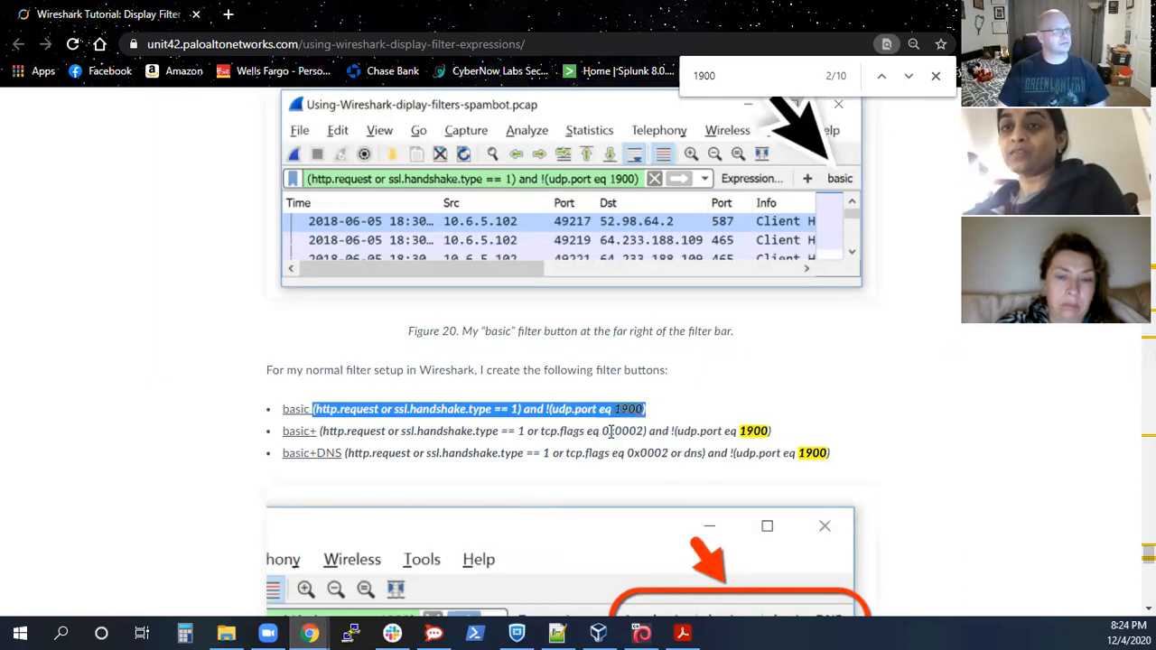
Step: Create a filter button labelled "bobs" with the copied basic expression in Wireshark on the Kali virtual machine
click(641, 632)
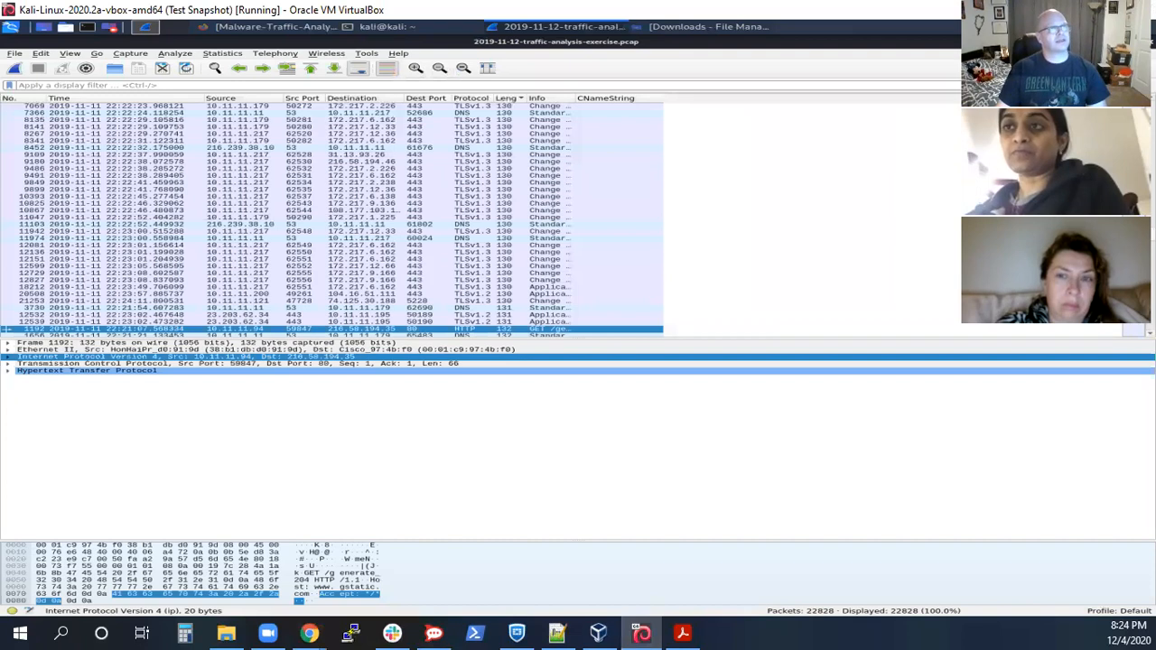
click(1147, 85)
click(631, 103)
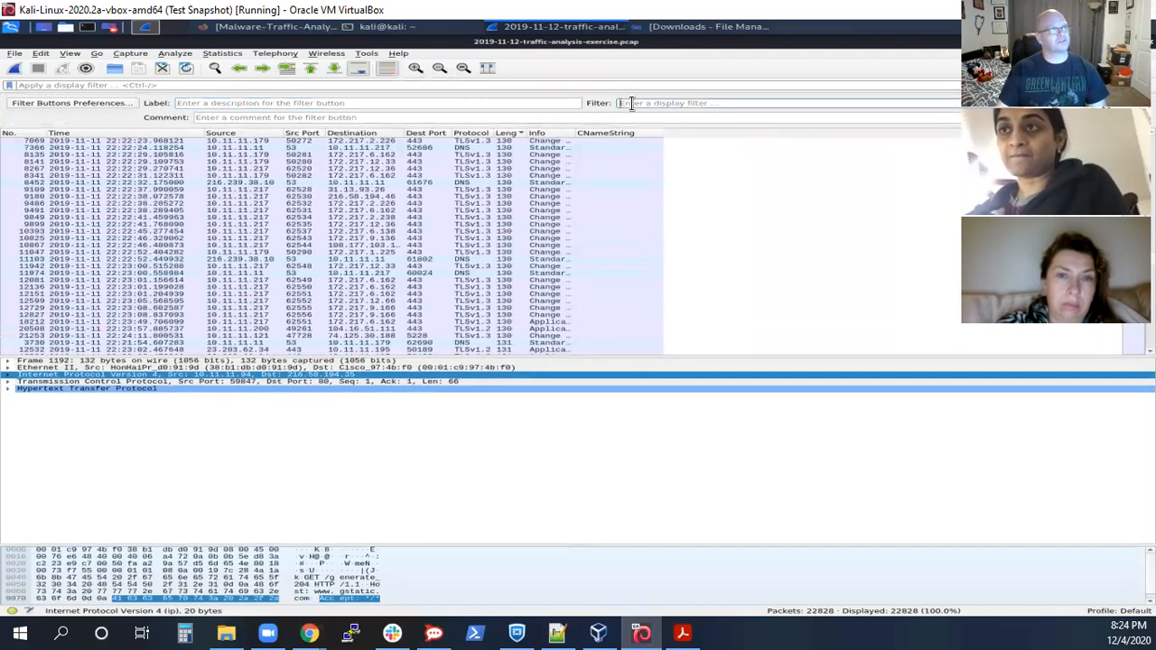
key(ctrl+v)
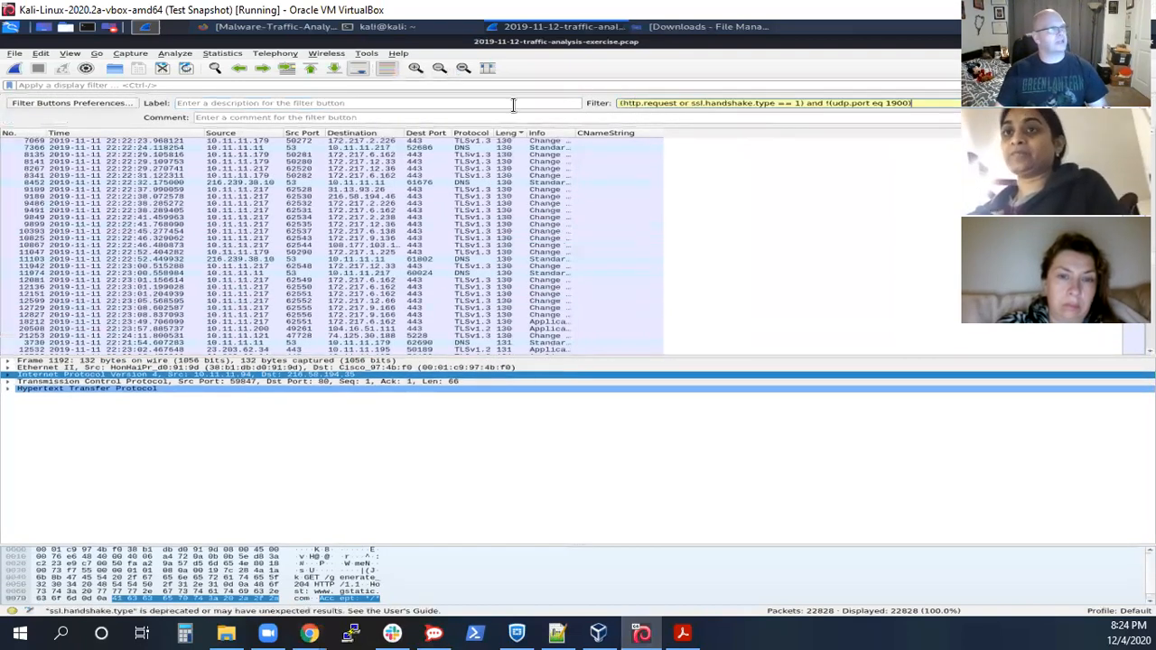
click(515, 103)
text(bobs)
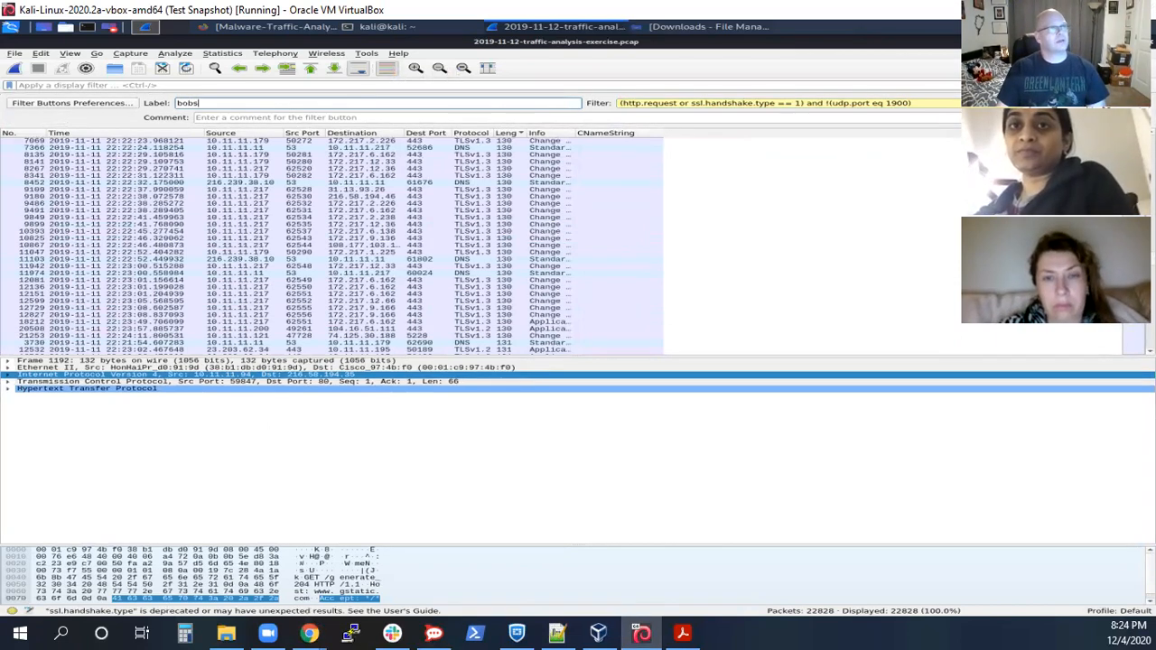
key(Return)
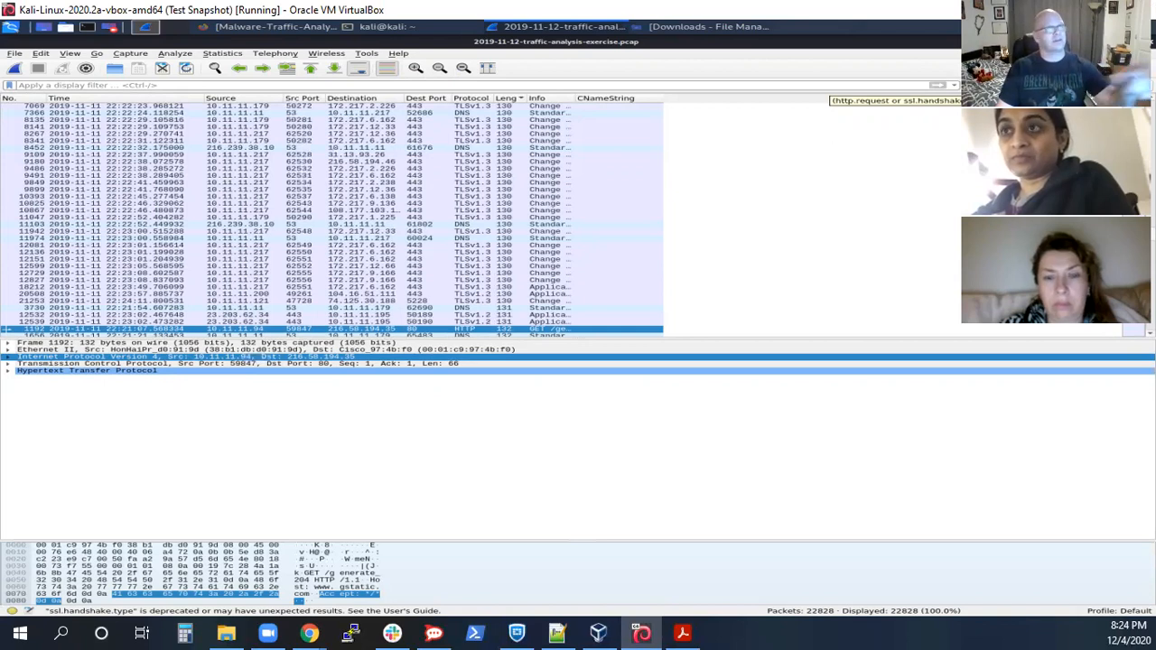
Step: Apply the "bobs" filter button's basic expression to the packet list
click(1129, 85)
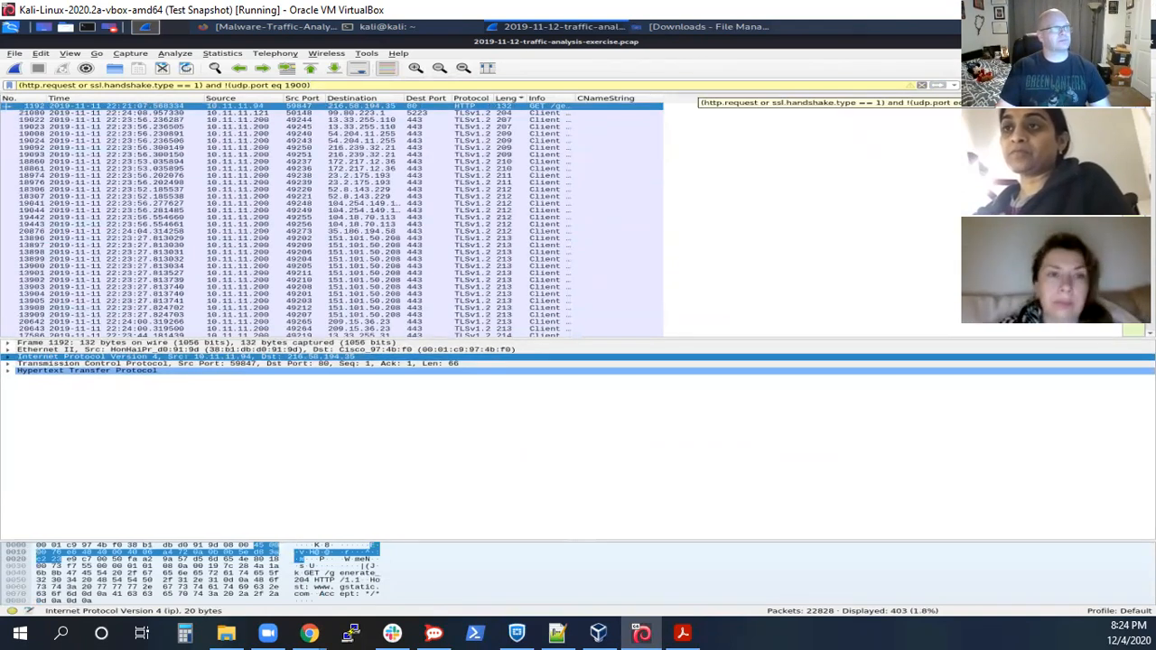
key(Return)
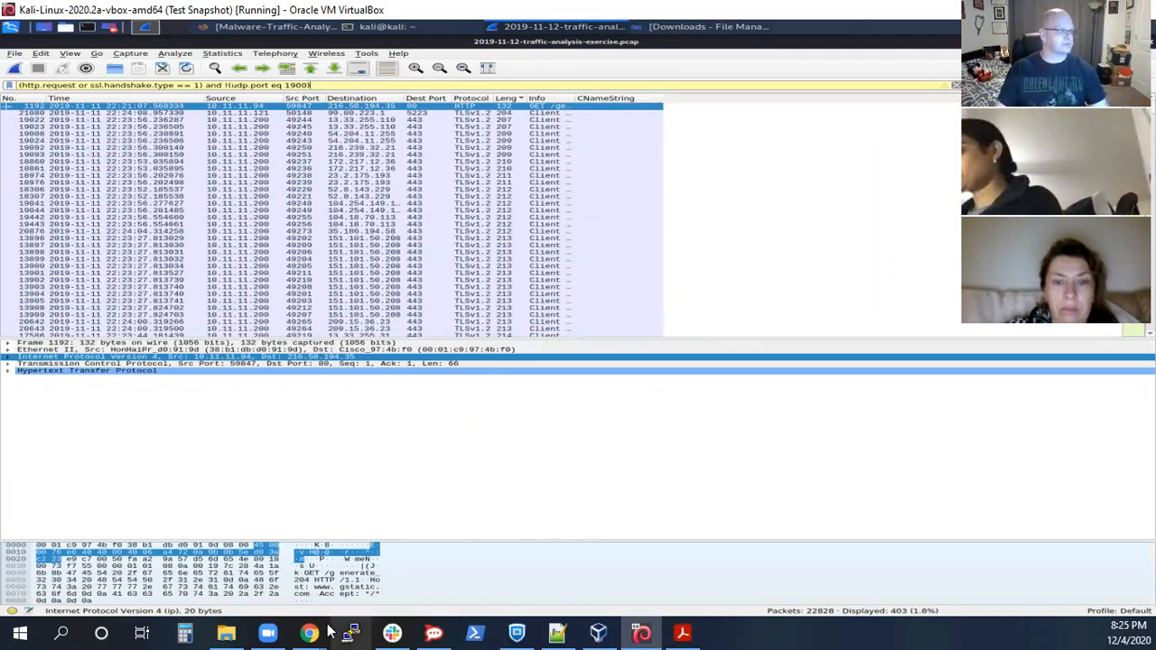
Step: Copy the extra terms "and ip.addr eq 10.11.11.203 and !(ip.dst eq 10.11.11.11)" from the Notepad++ notes and minimize the notes
click(558, 633)
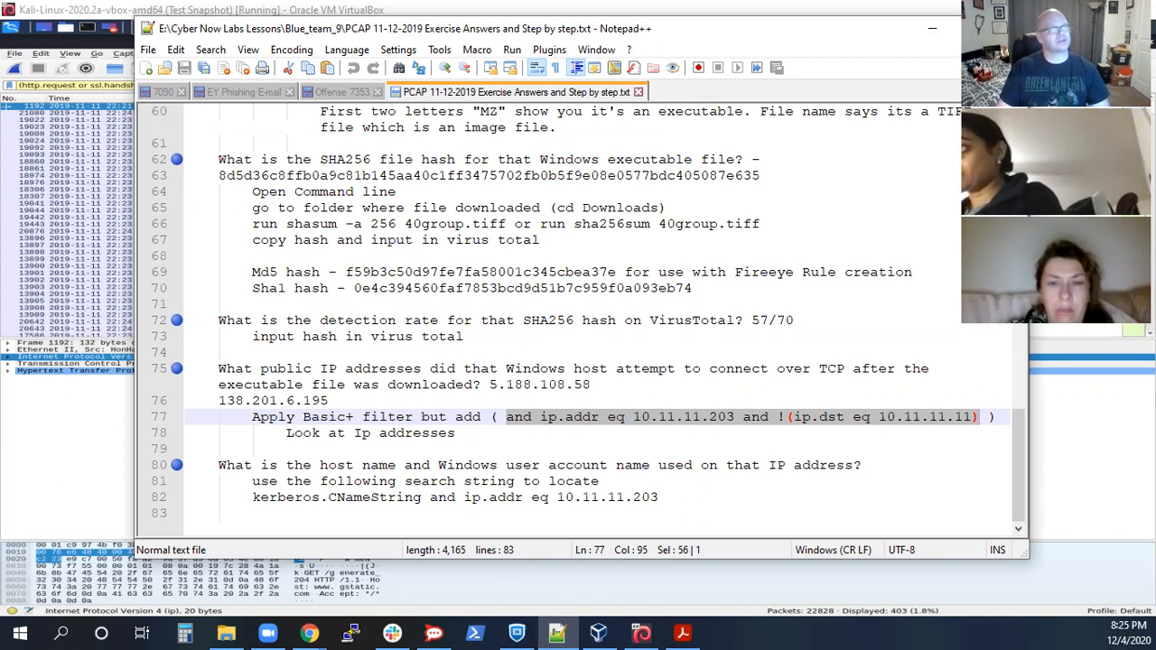
right_click(827, 416)
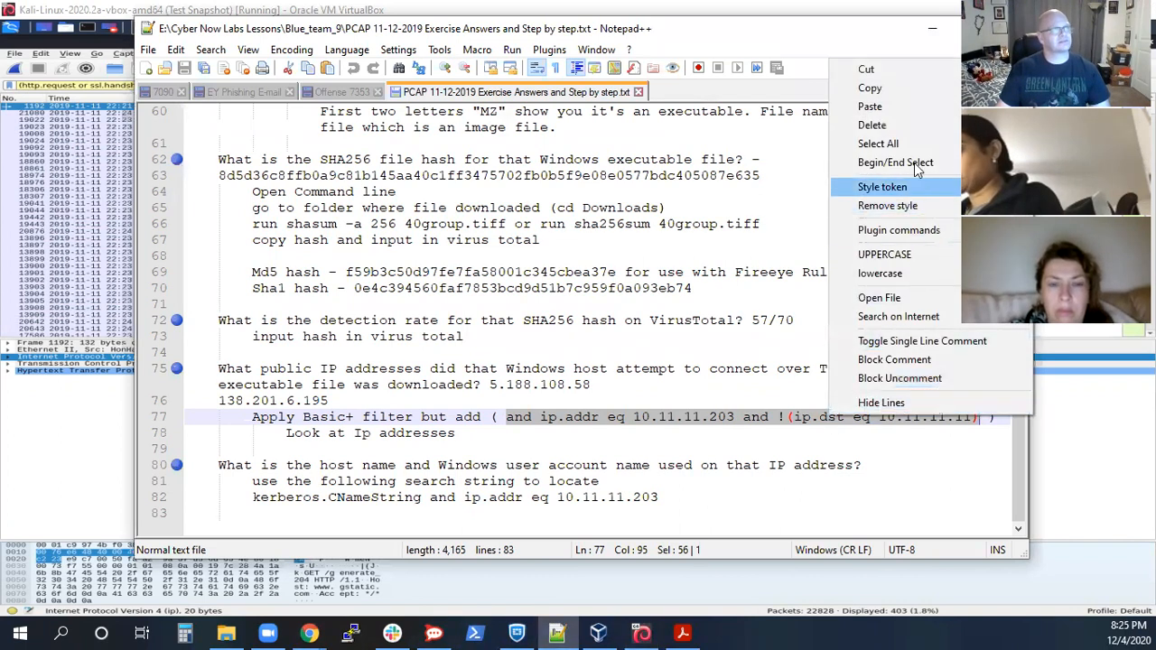
click(903, 87)
click(932, 28)
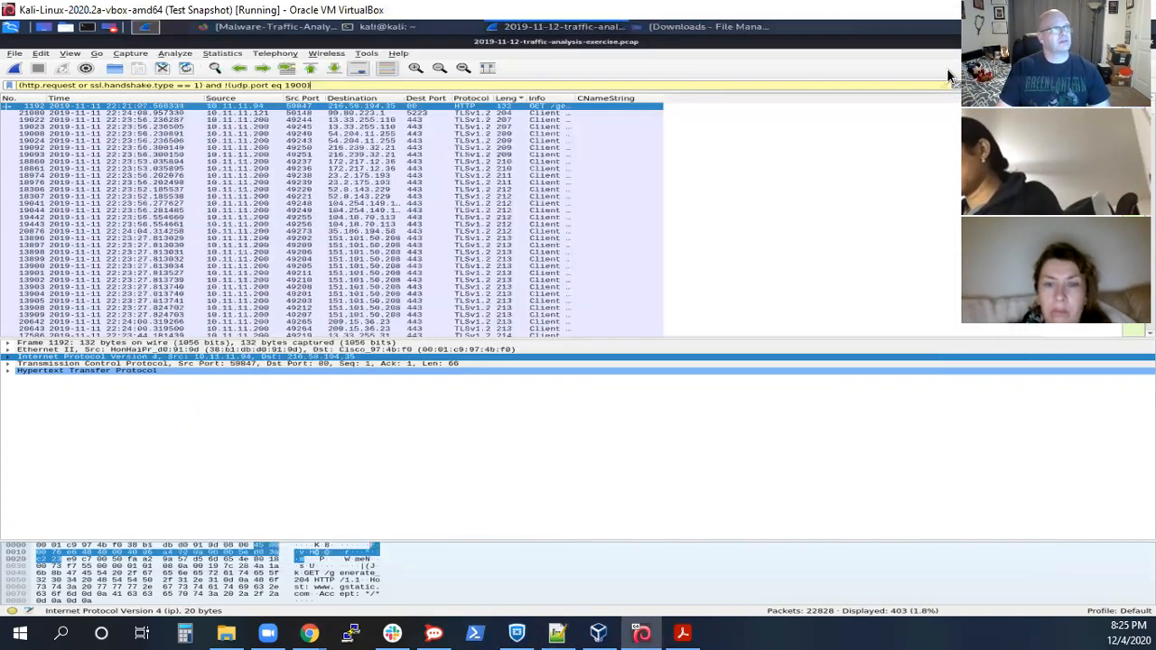
Step: Replace the display filter with the basic+ expression, append the copied ip.addr and ip.dst terms, and apply it
click(953, 85)
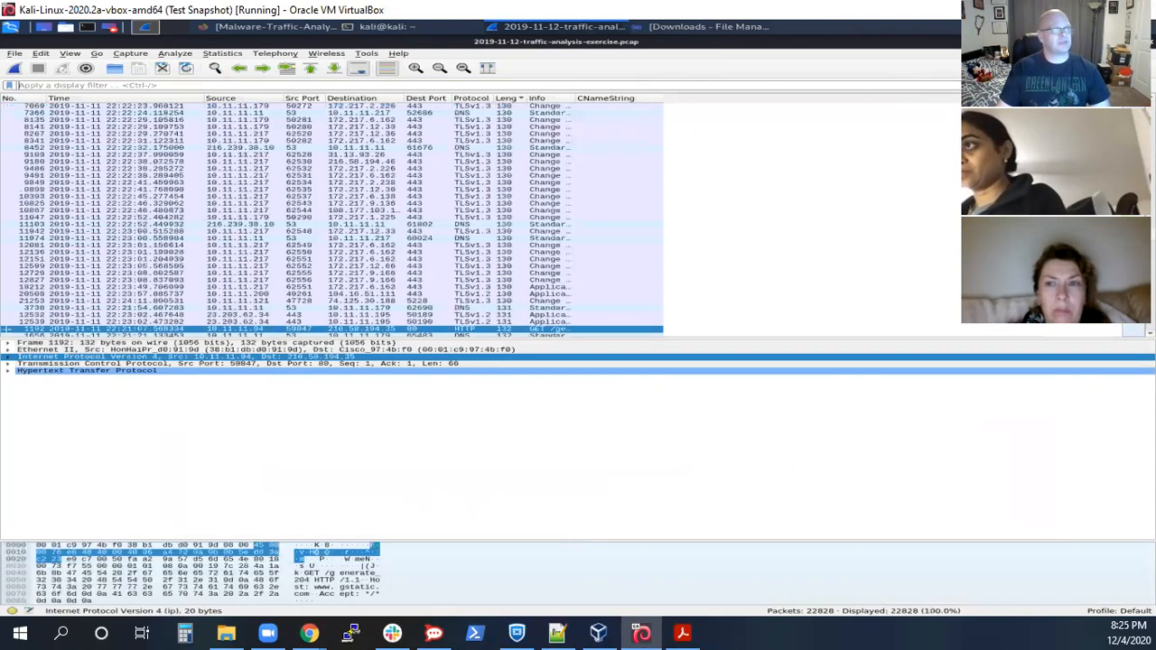
key(ctrl+v)
key(Return)
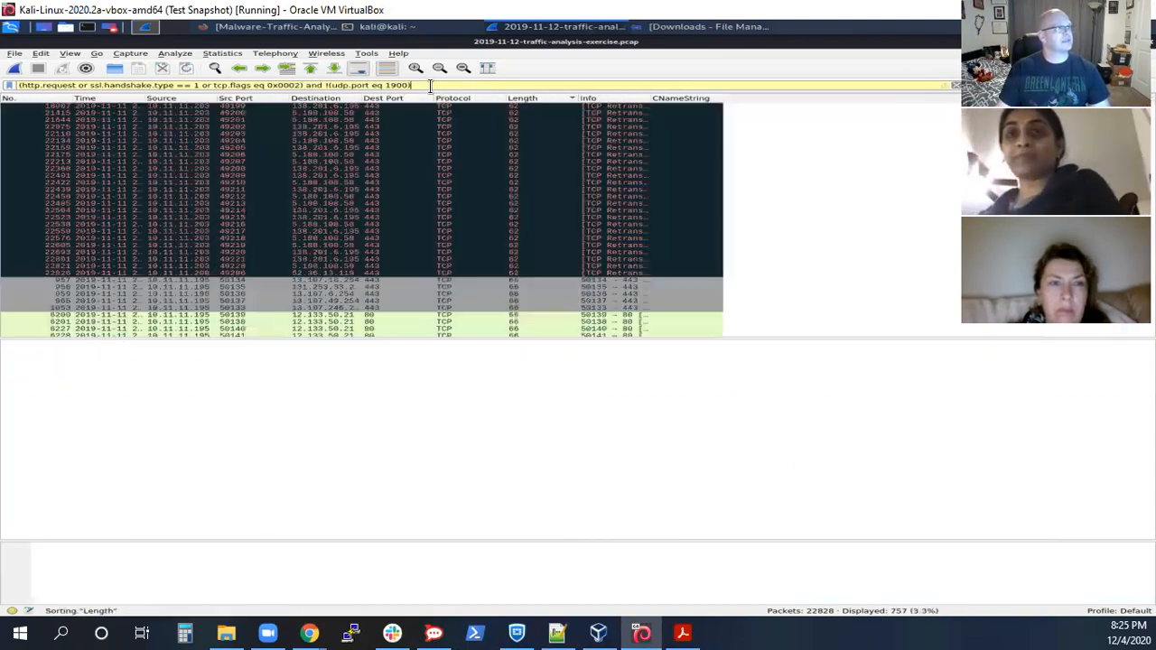
key(ctrl+v)
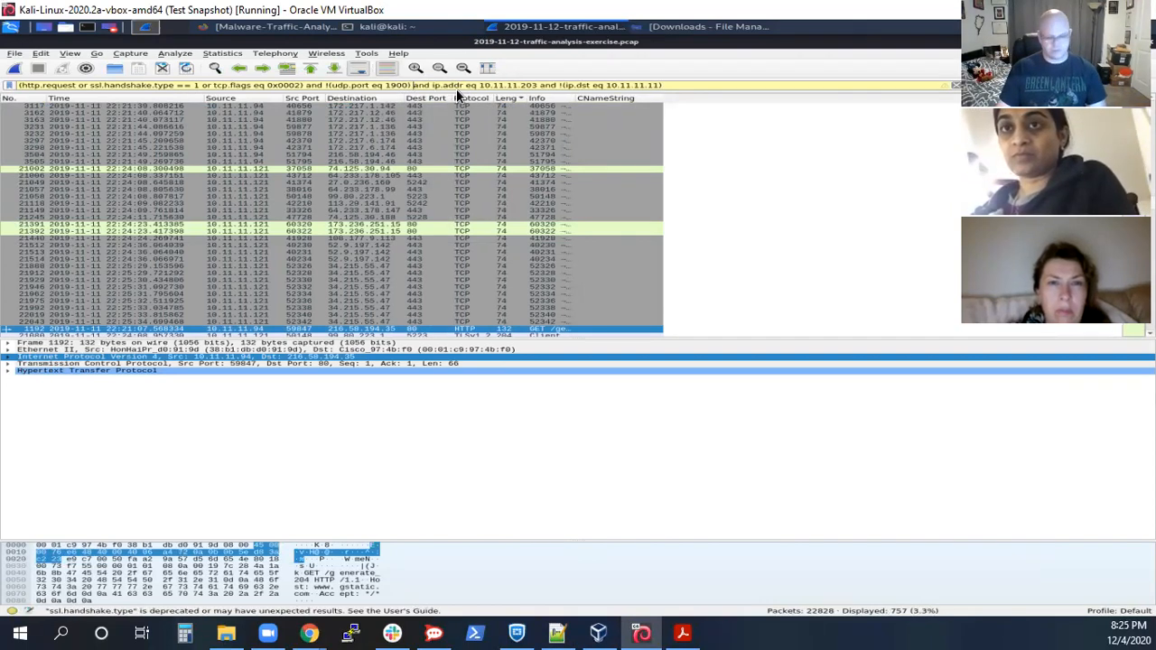
key(Return)
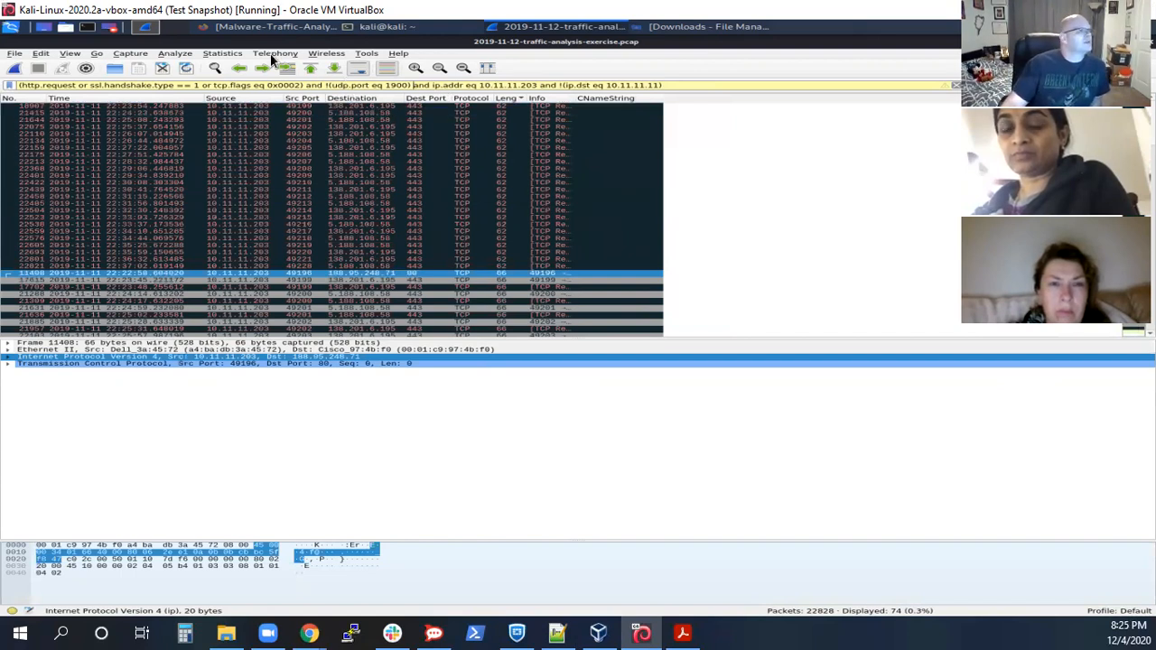
Step: View the capture's IPv4 endpoint statistics and close them
click(223, 54)
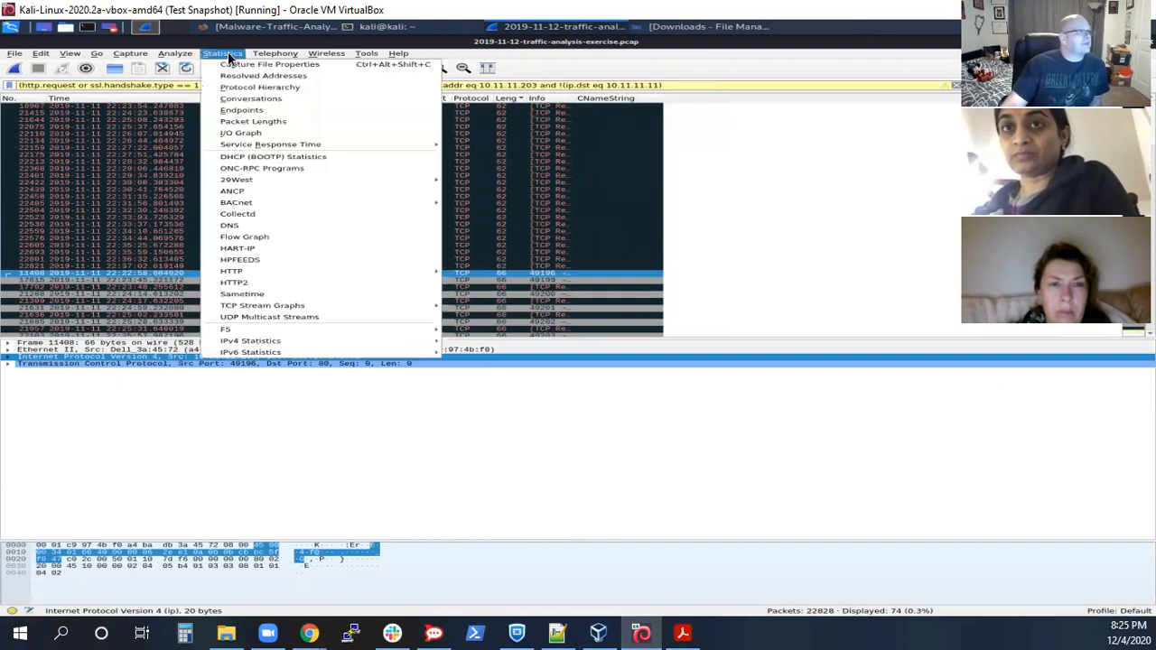
click(246, 113)
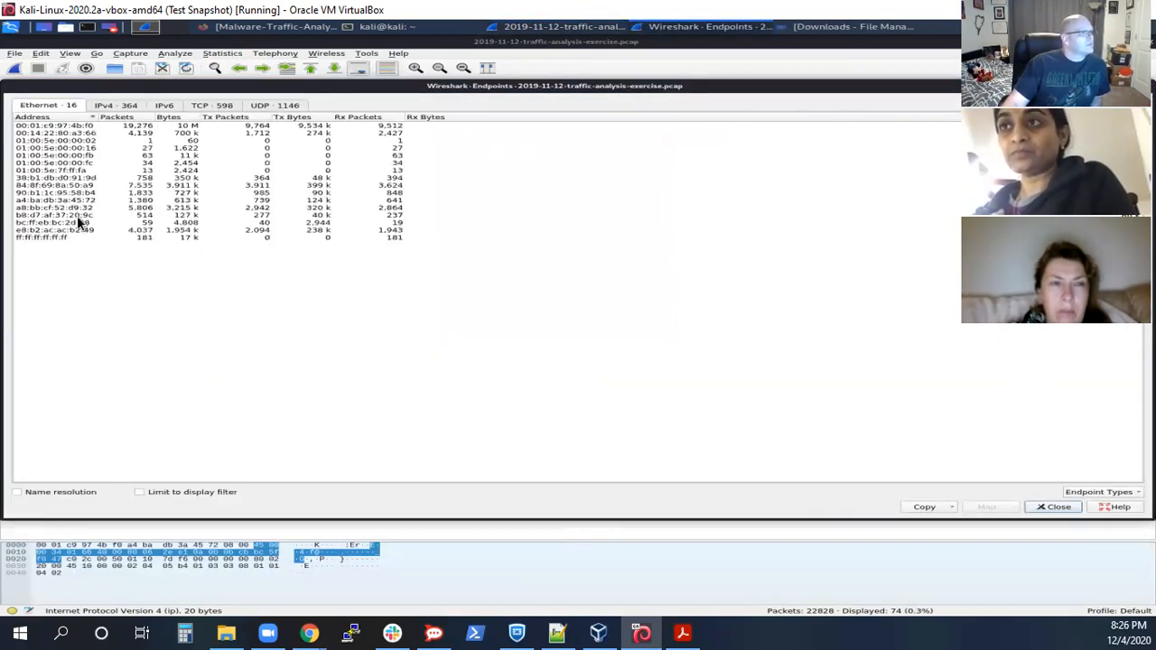
click(106, 106)
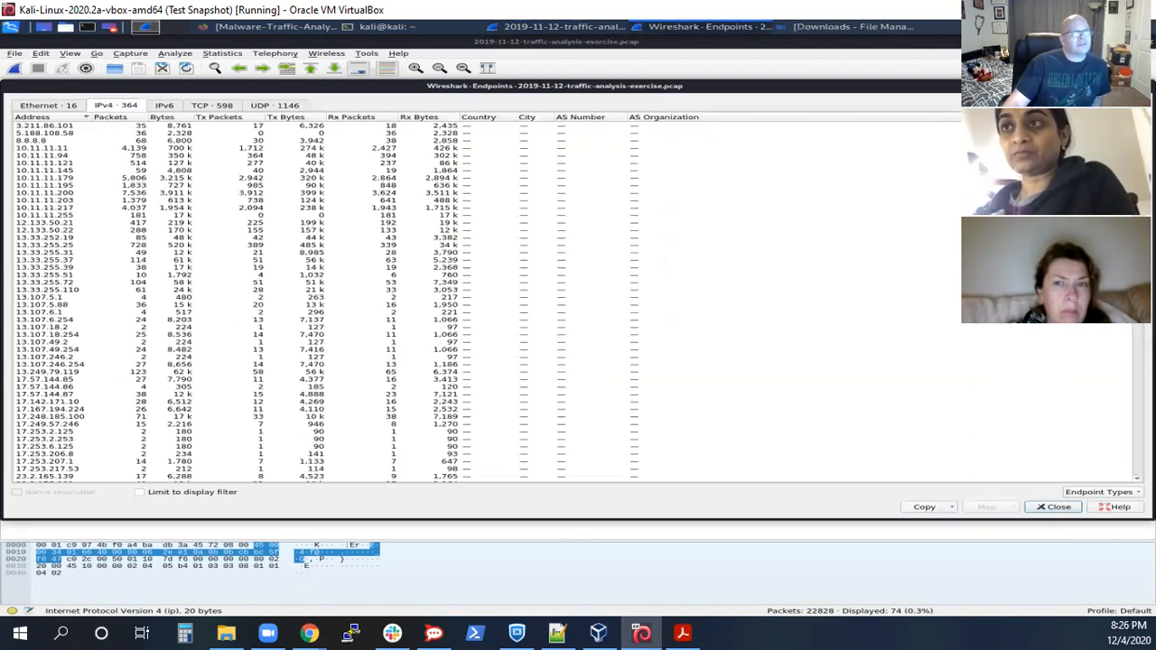
key(Escape)
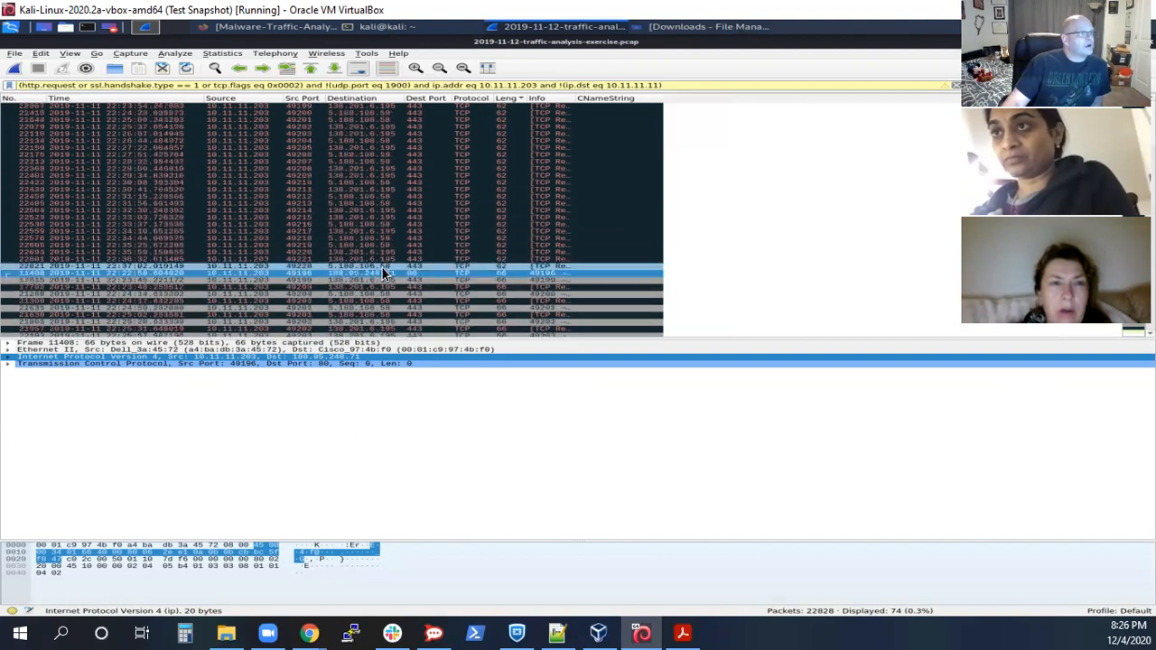
Step: Sort the filtered packets by destination and compare their addresses with the public IP answers in the notes
click(380, 100)
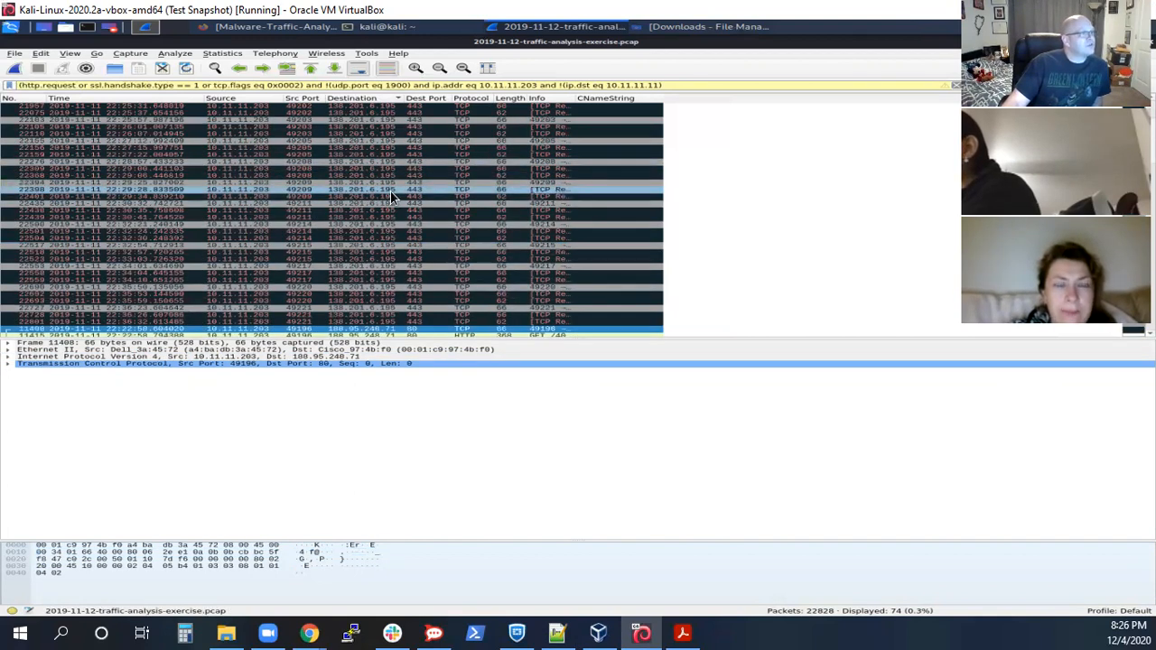
click(558, 631)
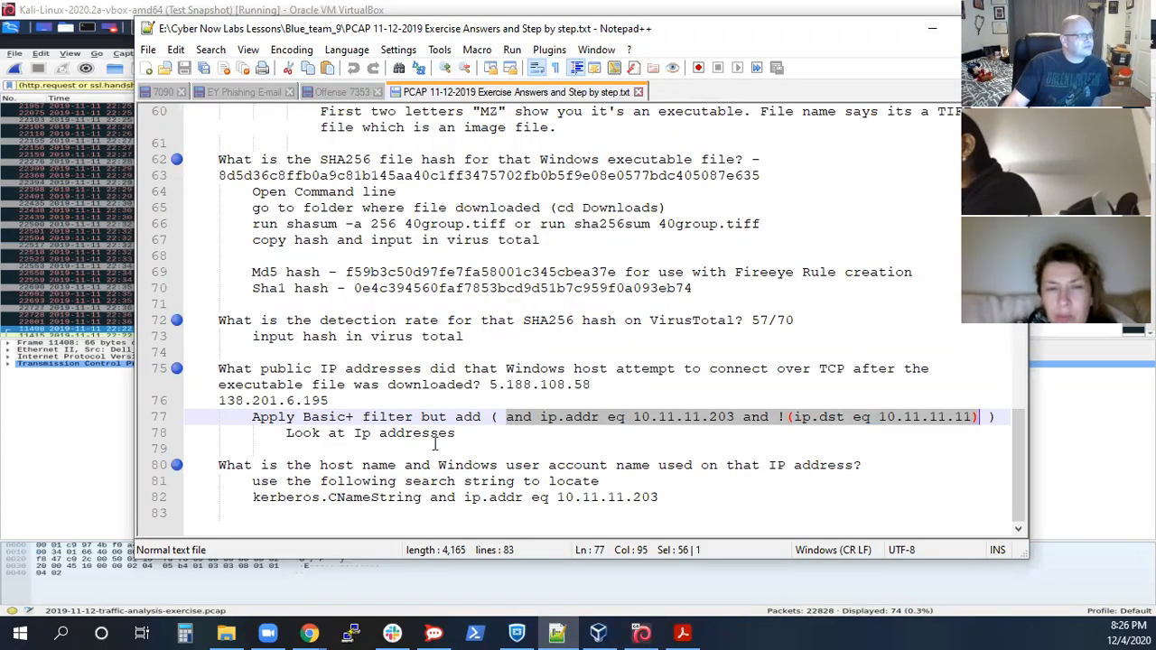
drag(337, 401, 218, 417)
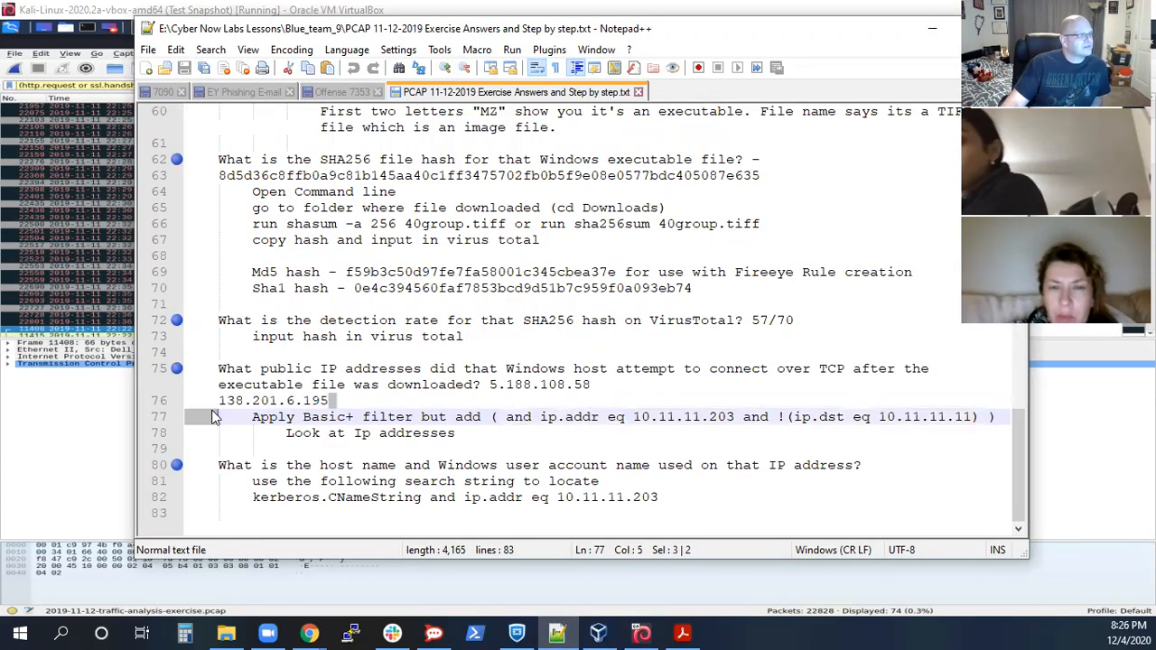
click(641, 633)
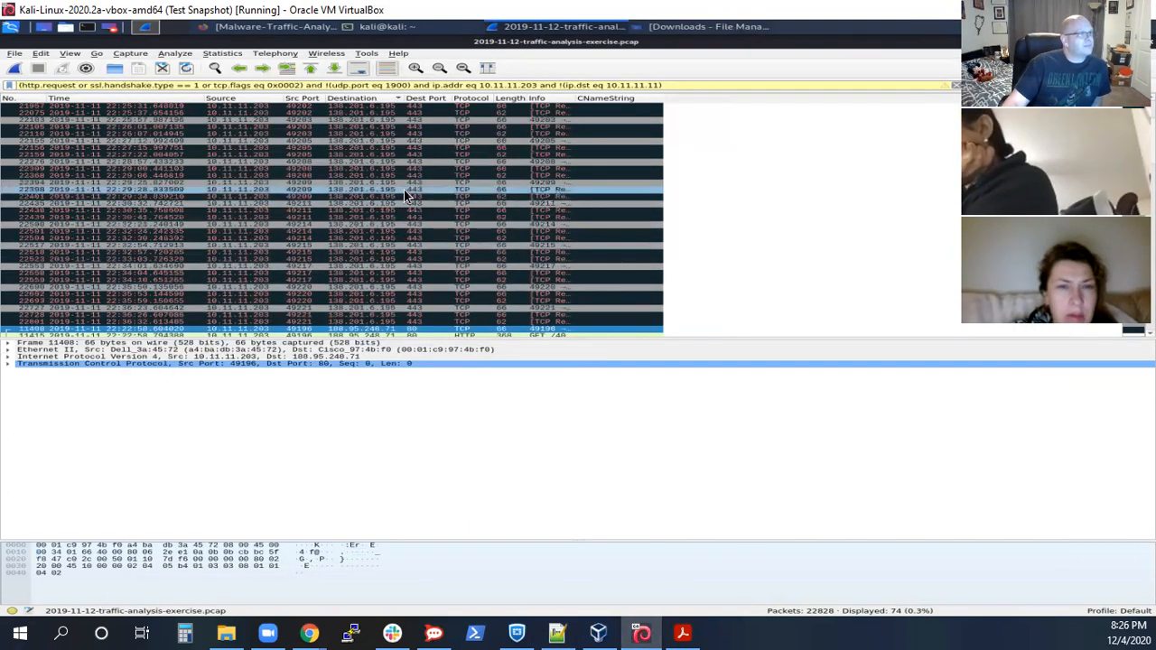
scroll(408, 265, down, 3)
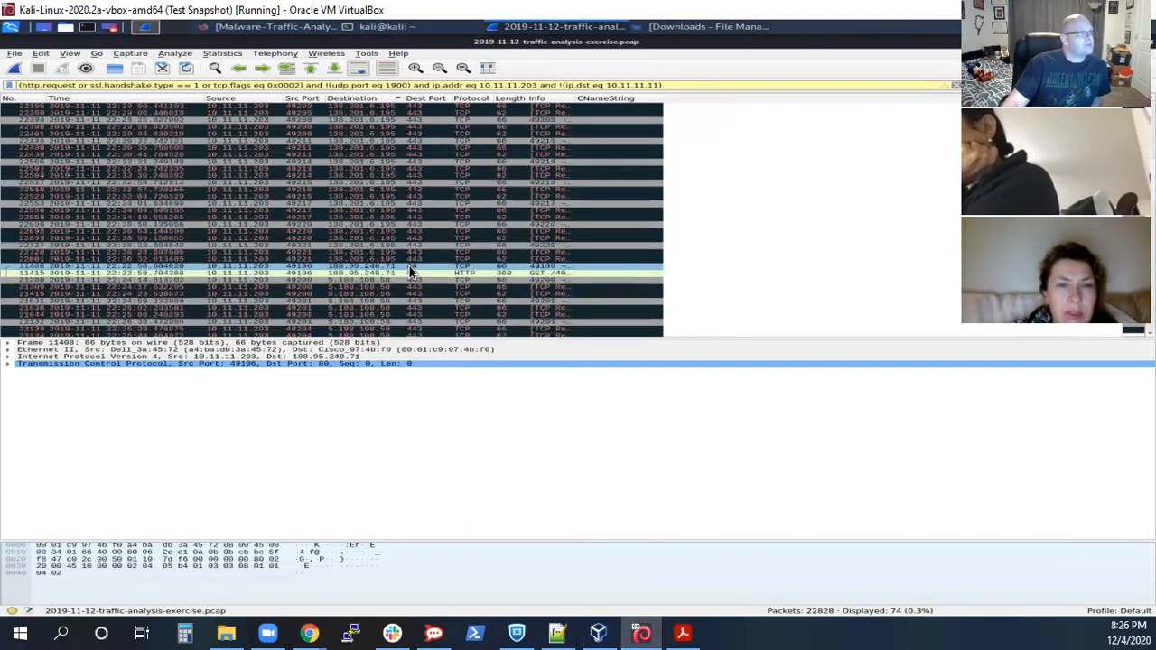
scroll(408, 265, down, 1)
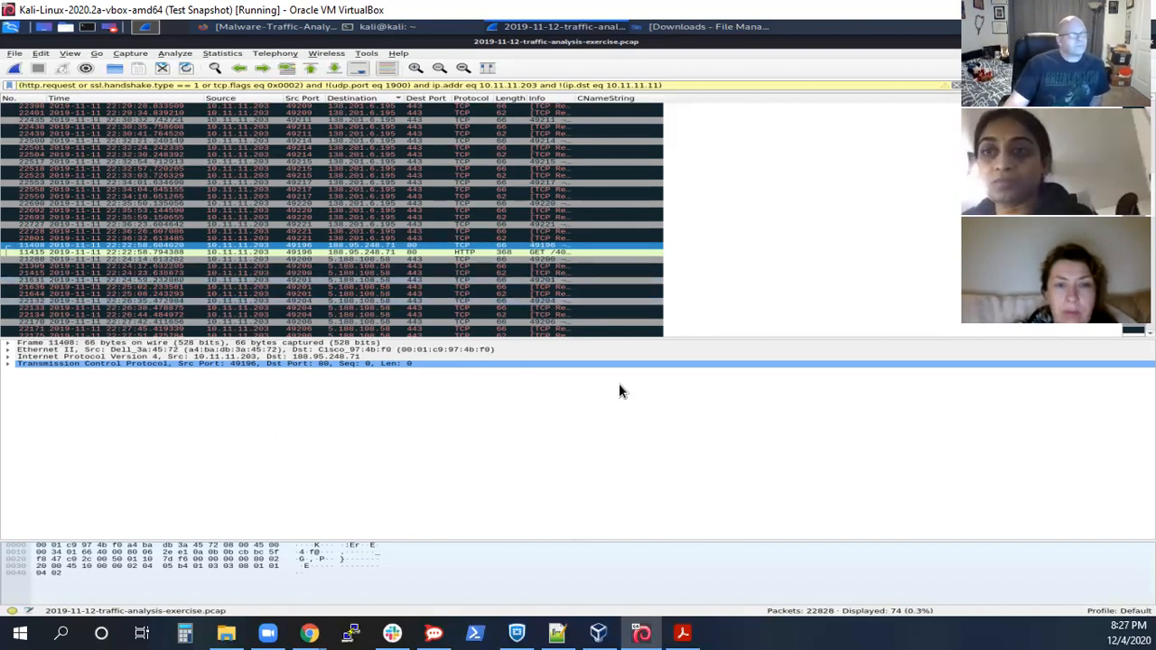
Step: Review the public IP answers in the notes and the 10.11.11.203 address in the host name question's search string
click(558, 632)
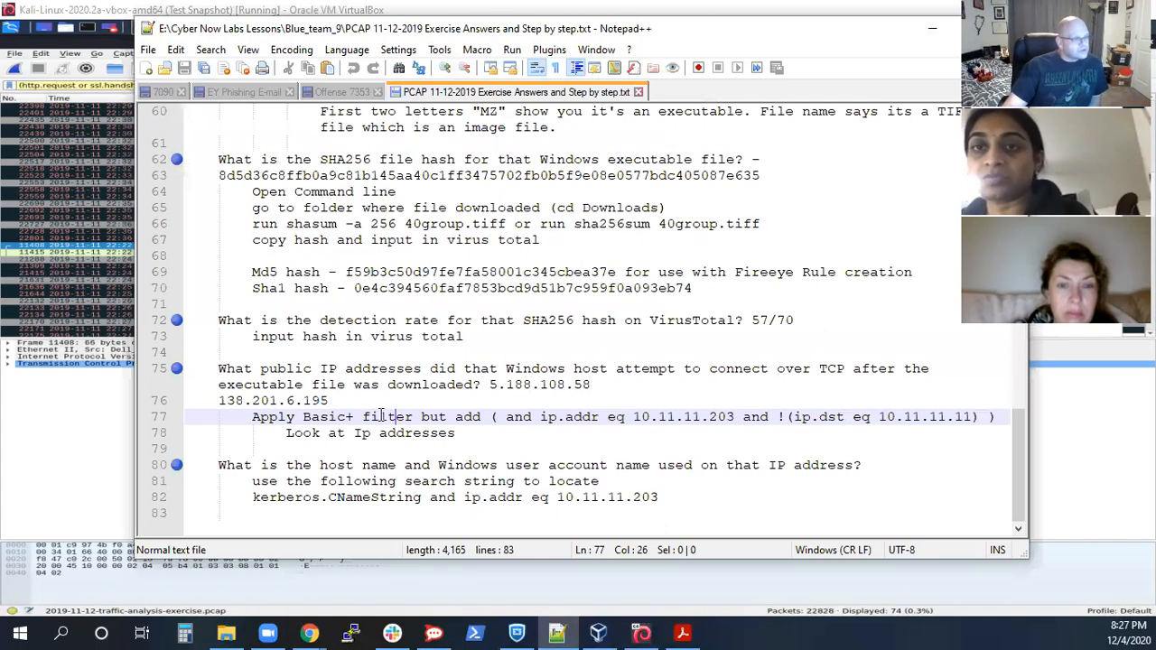
click(353, 403)
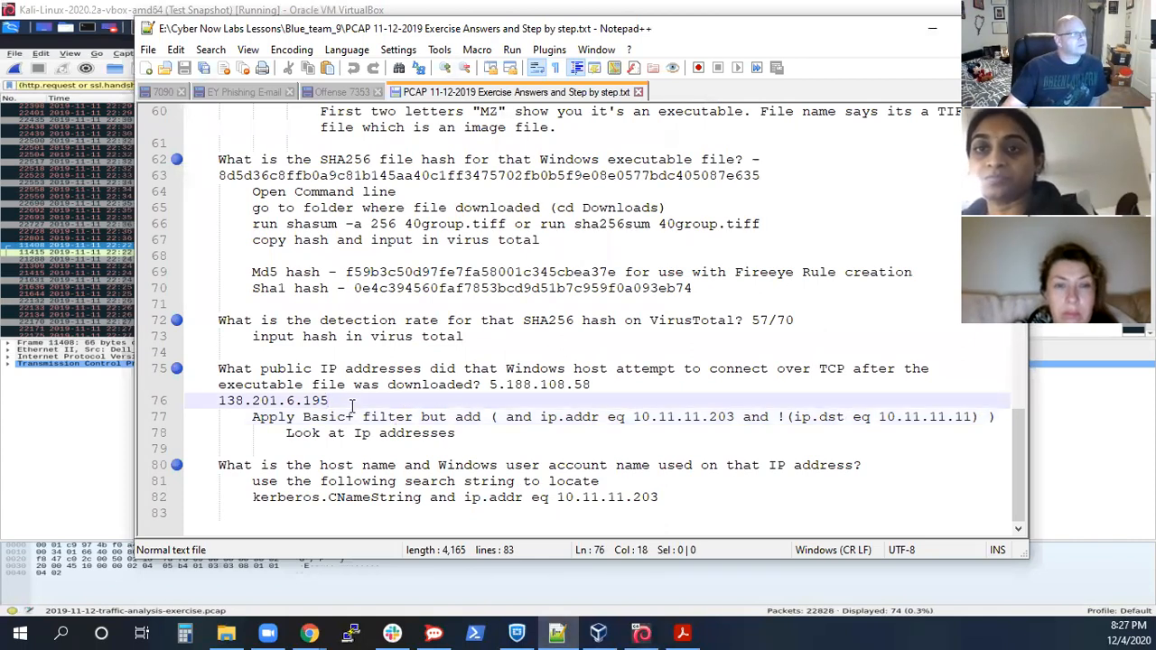
click(468, 433)
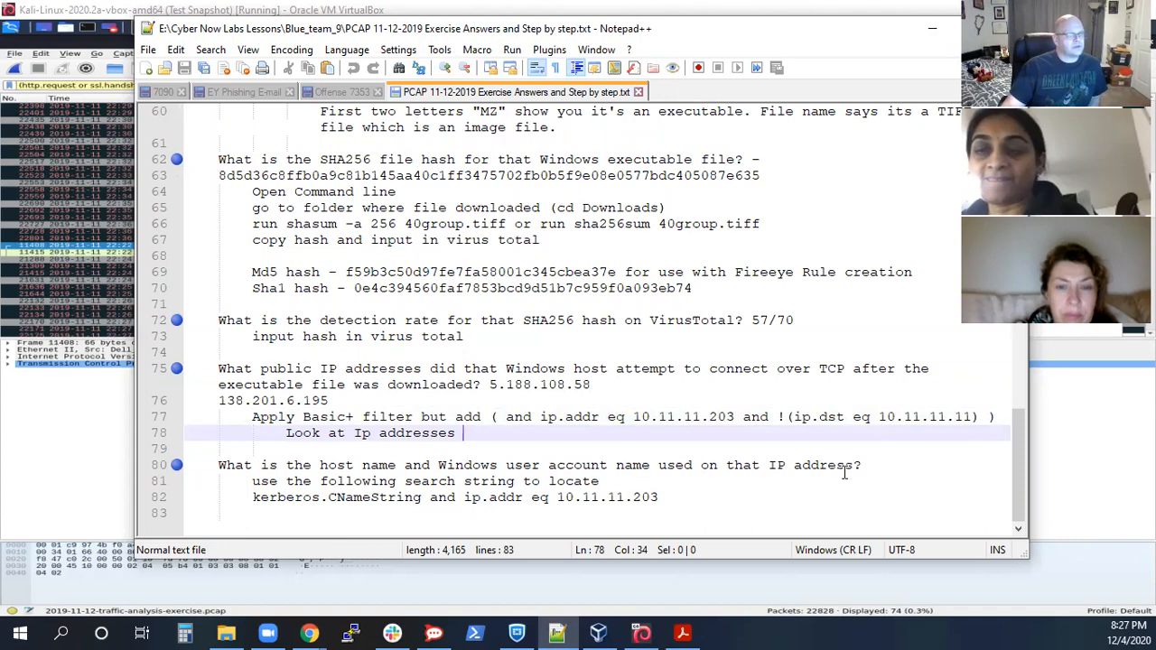
drag(659, 499, 562, 502)
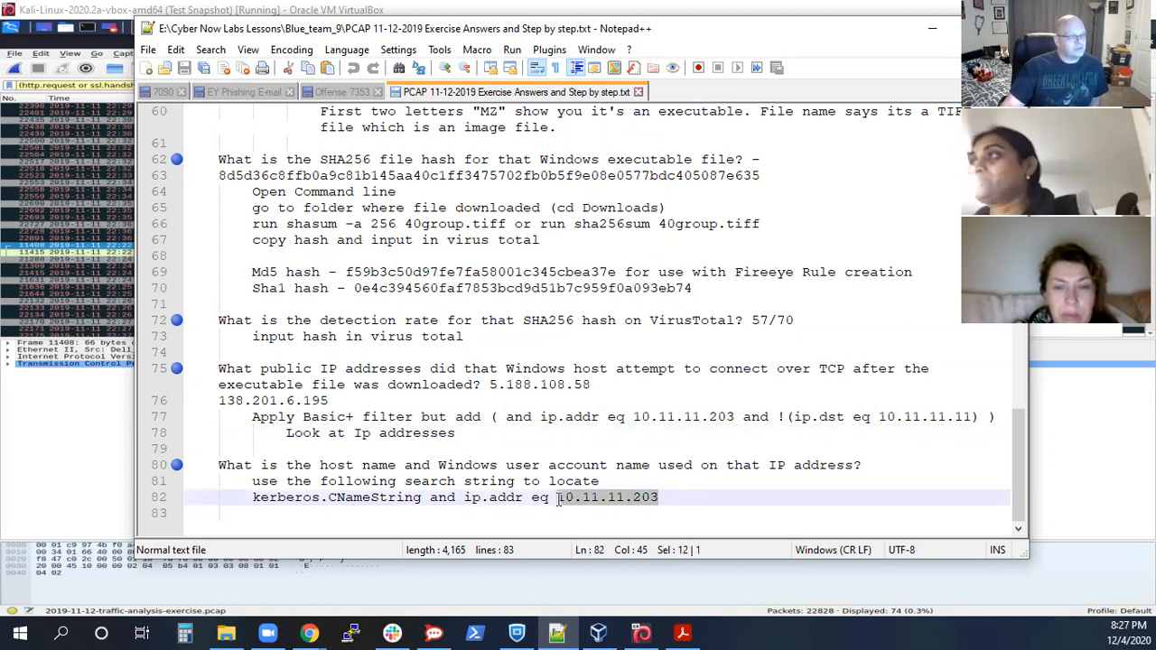
click(252, 512)
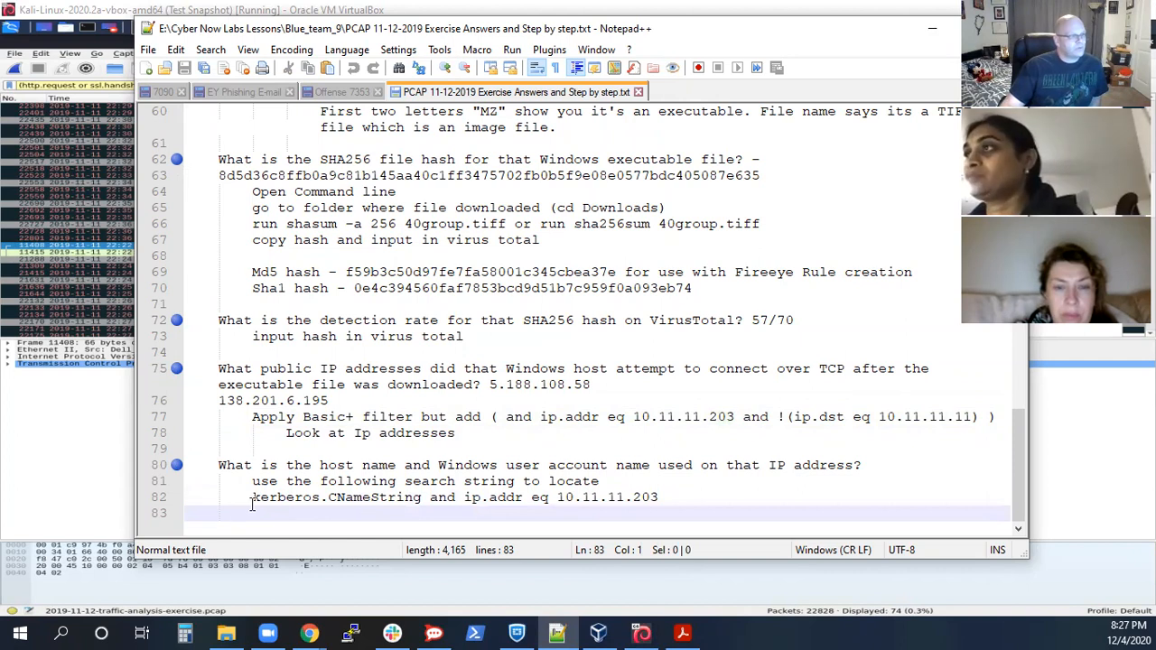
Step: Copy the search string "kerberos.CNameString and ip.addr eq 10.11.11.203" from the notes and minimize Notepad++
drag(252, 498, 647, 499)
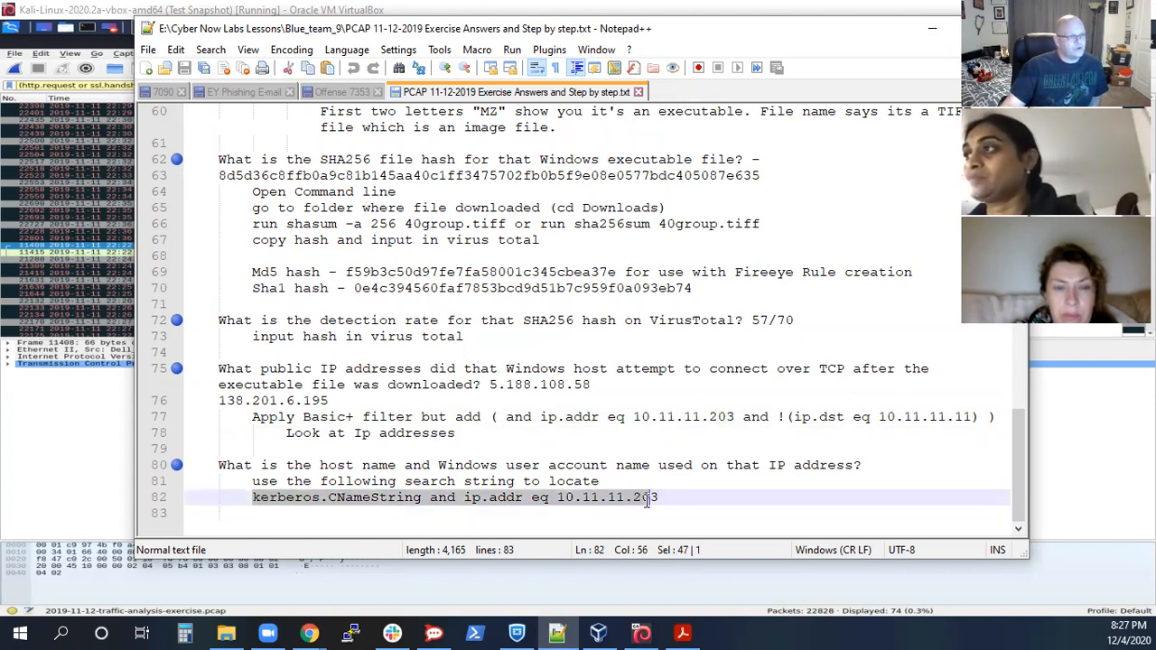
right_click(644, 499)
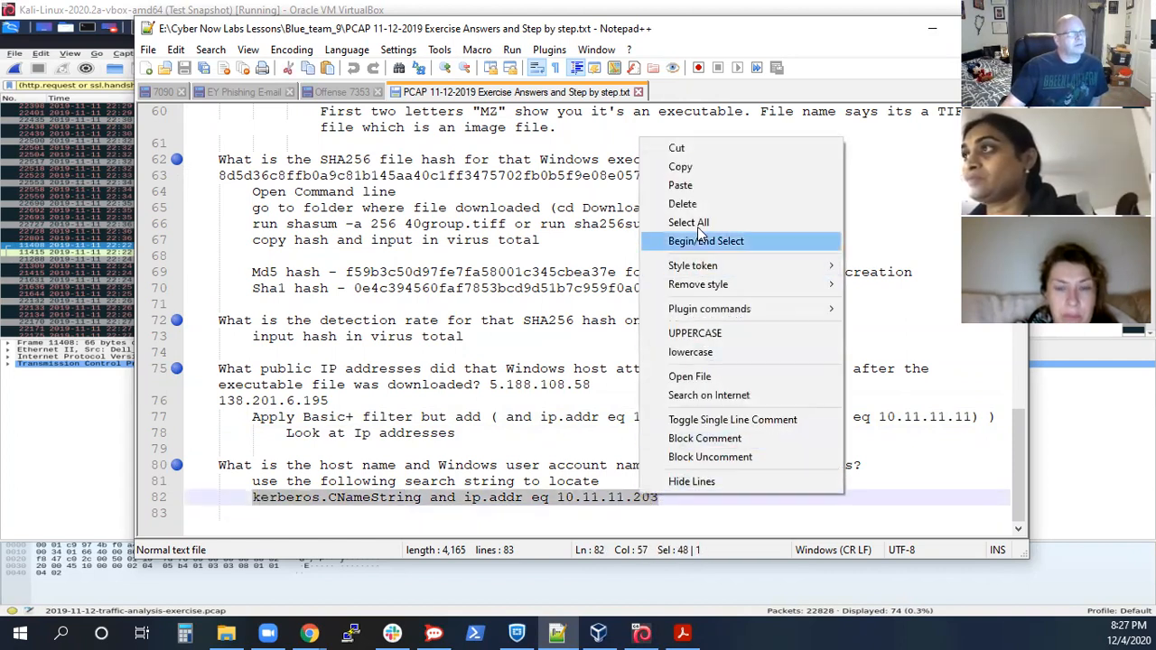
click(695, 173)
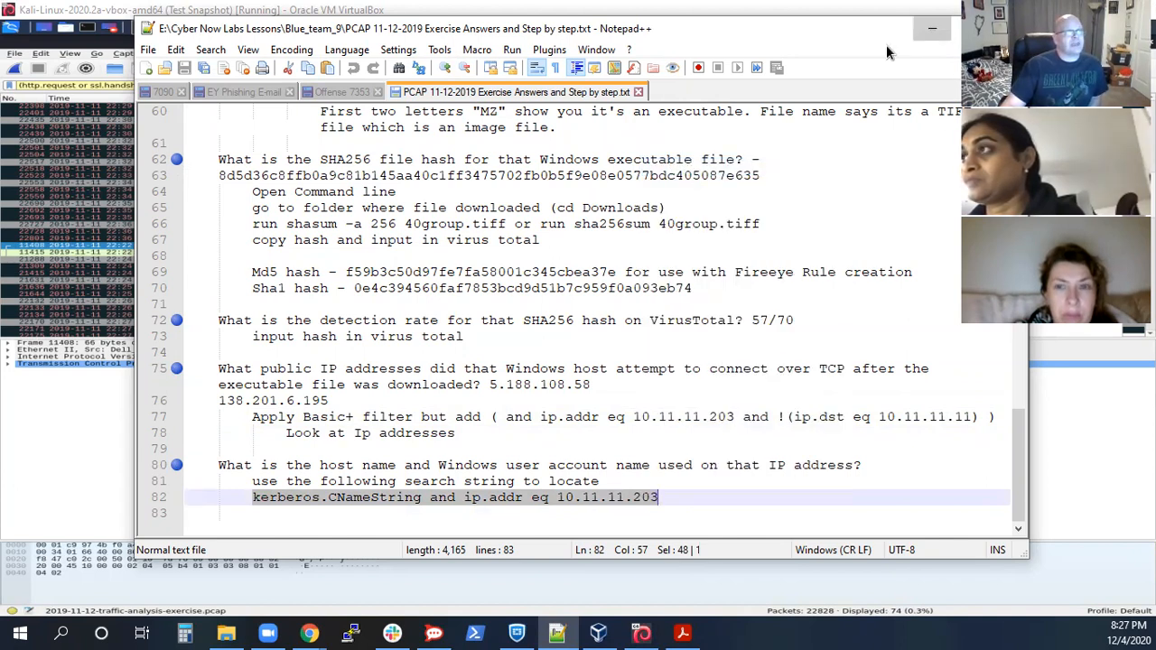
click(932, 28)
Step: Clear the current display filter and apply "kerberos.CNameString and ip.addr eq 10.11.11.203" in Wireshark
click(955, 85)
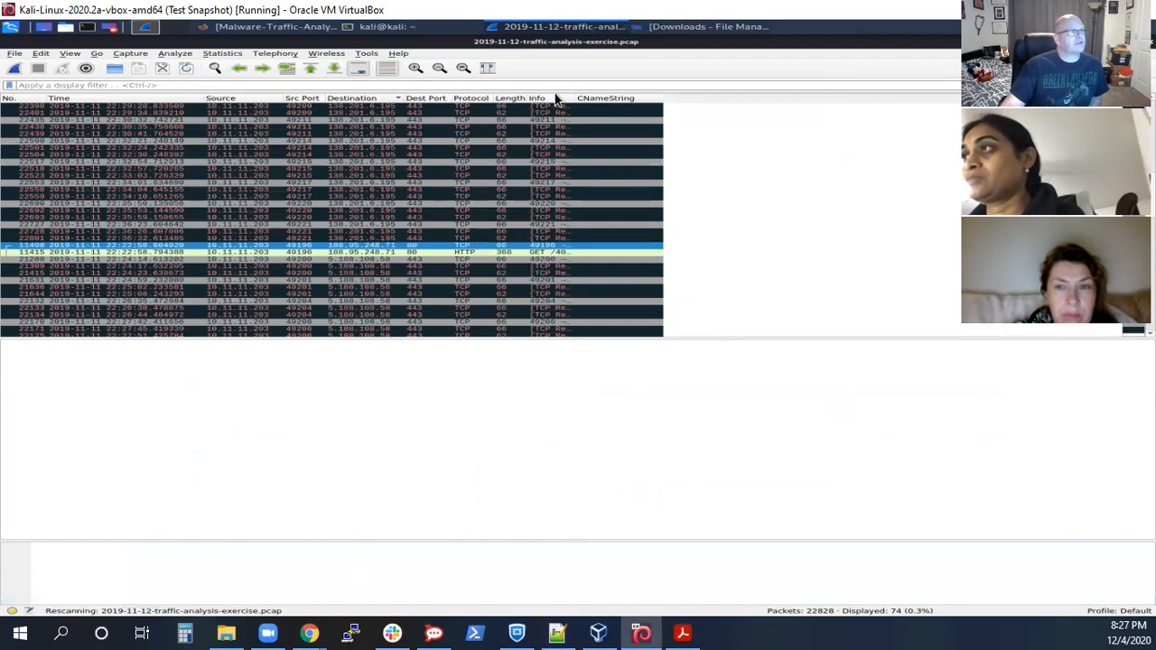
text(kerberos.CNameString and ip.addr eq 10.11.11.203)
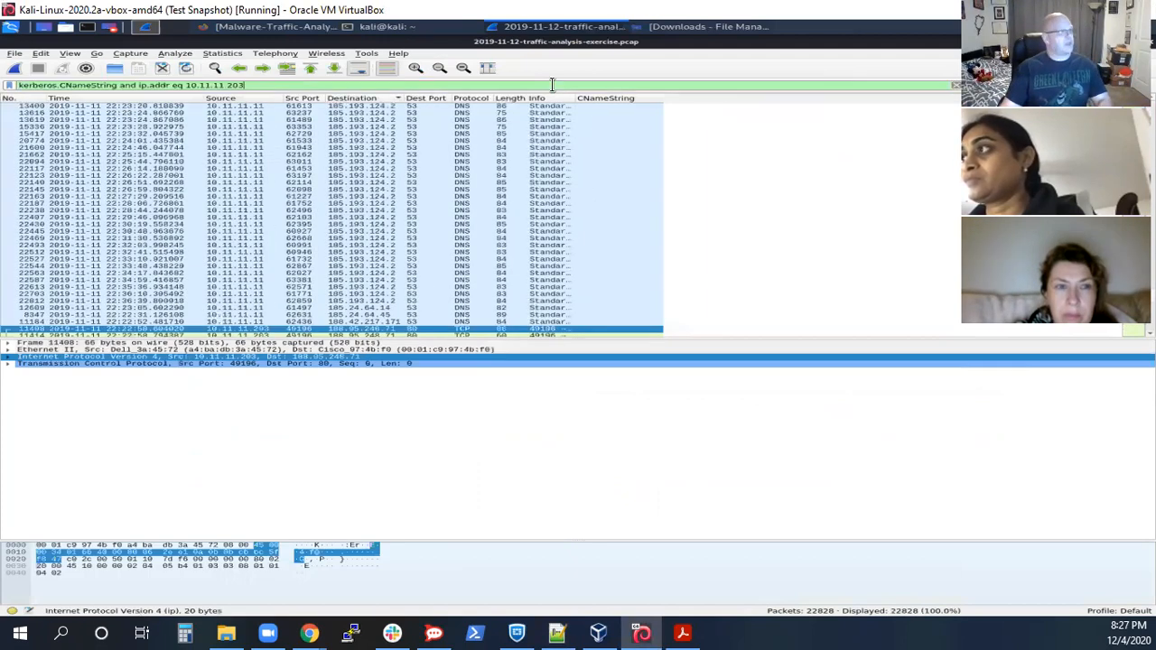
key(Return)
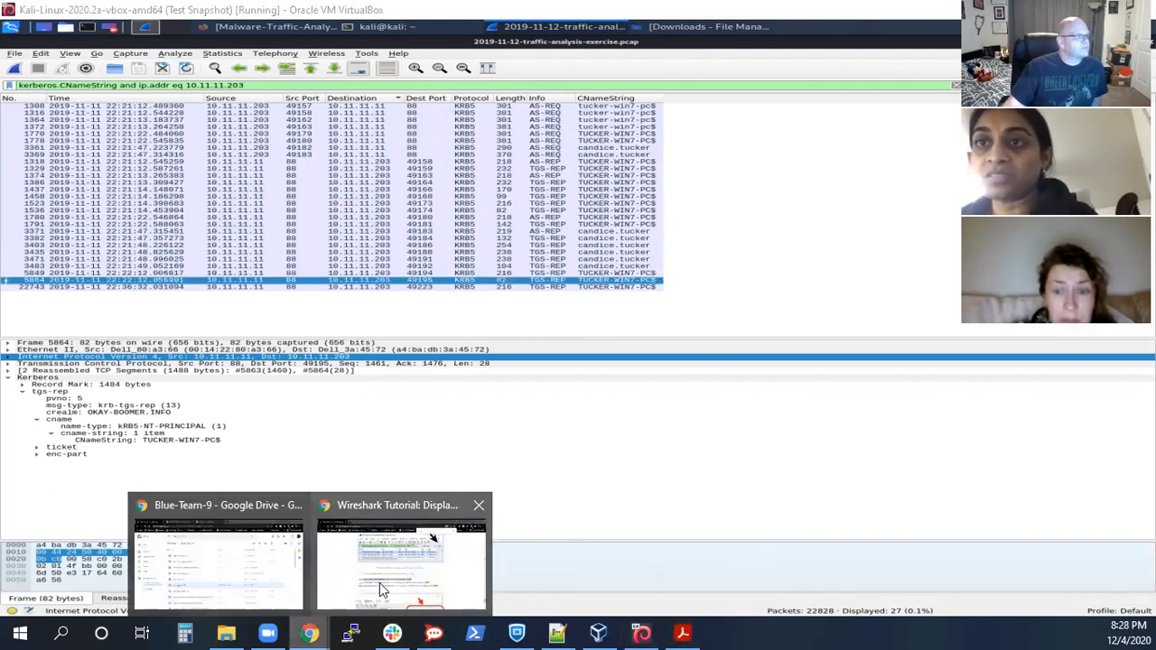
Step: Review the host name and Windows user account question in the notes against the filtered Kerberos packets
click(310, 632)
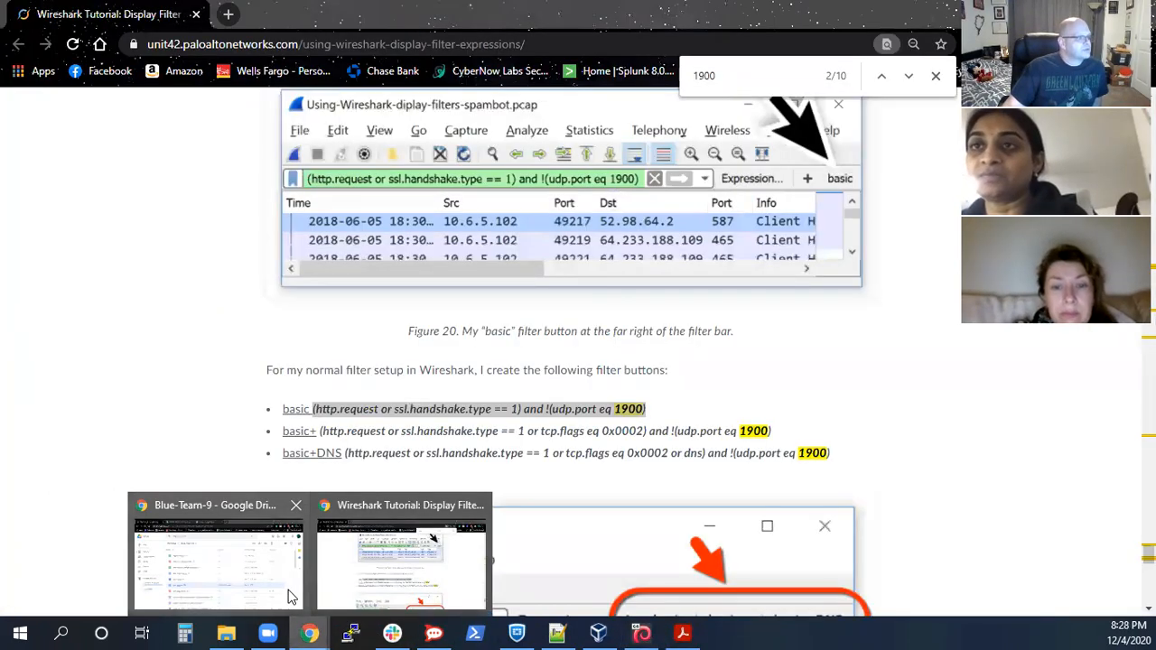
click(558, 633)
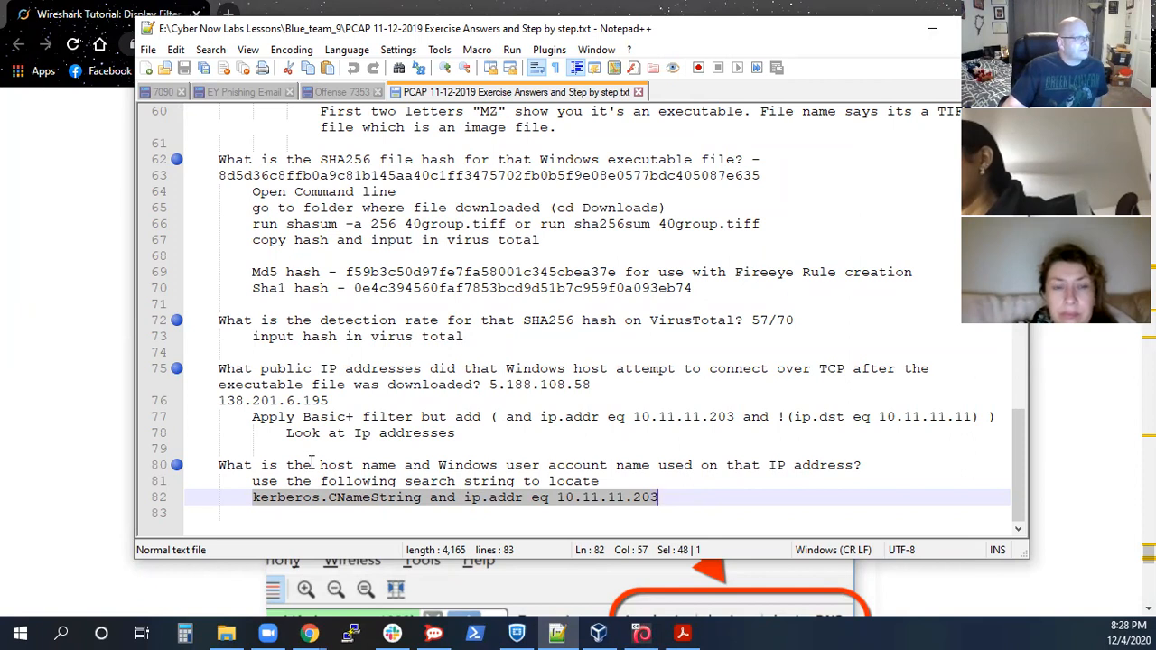
drag(311, 464, 397, 464)
click(463, 466)
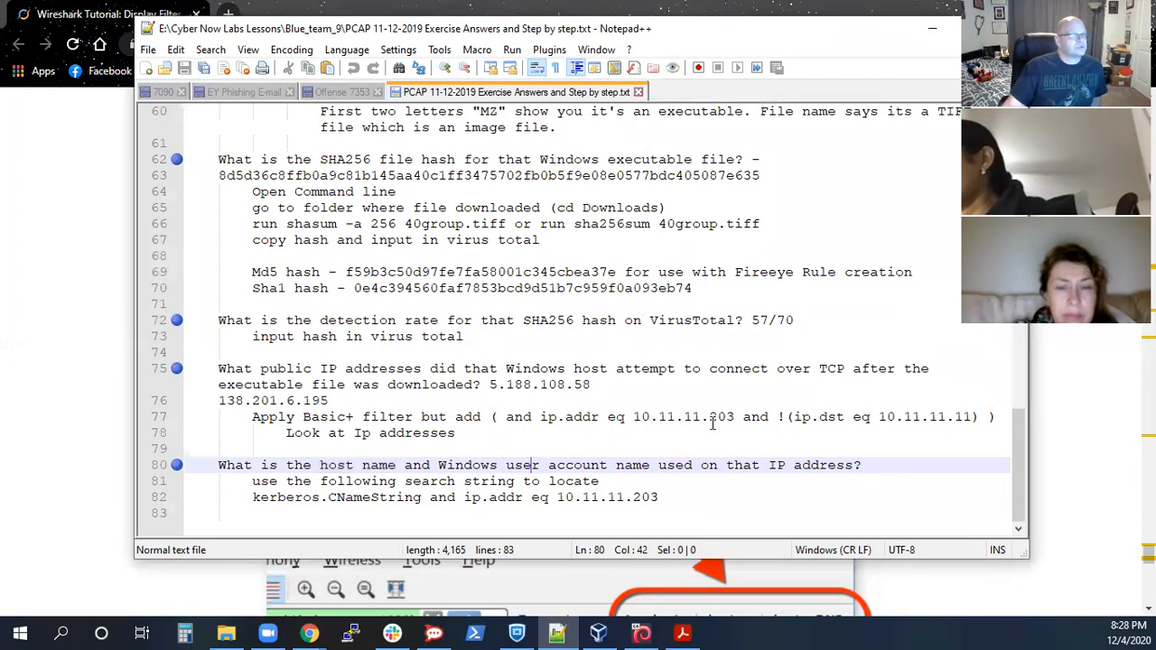
click(597, 632)
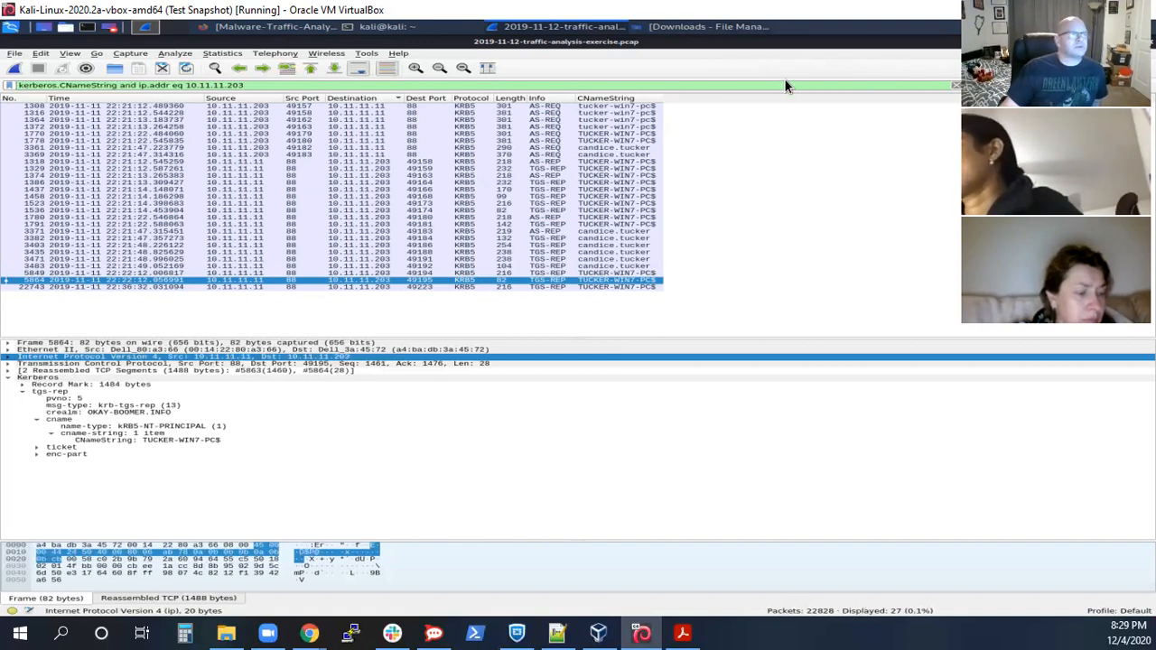
click(556, 633)
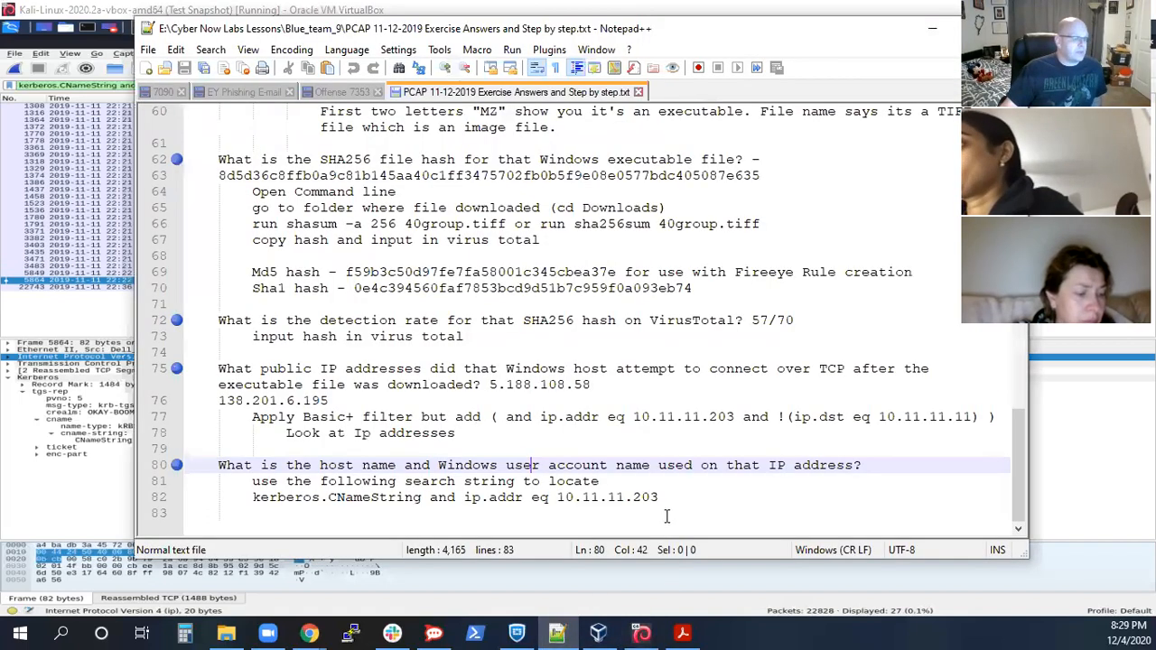
Step: Review the public IP, host name and user account questions with their search strings in the notes, and minimize Notepad++
click(662, 497)
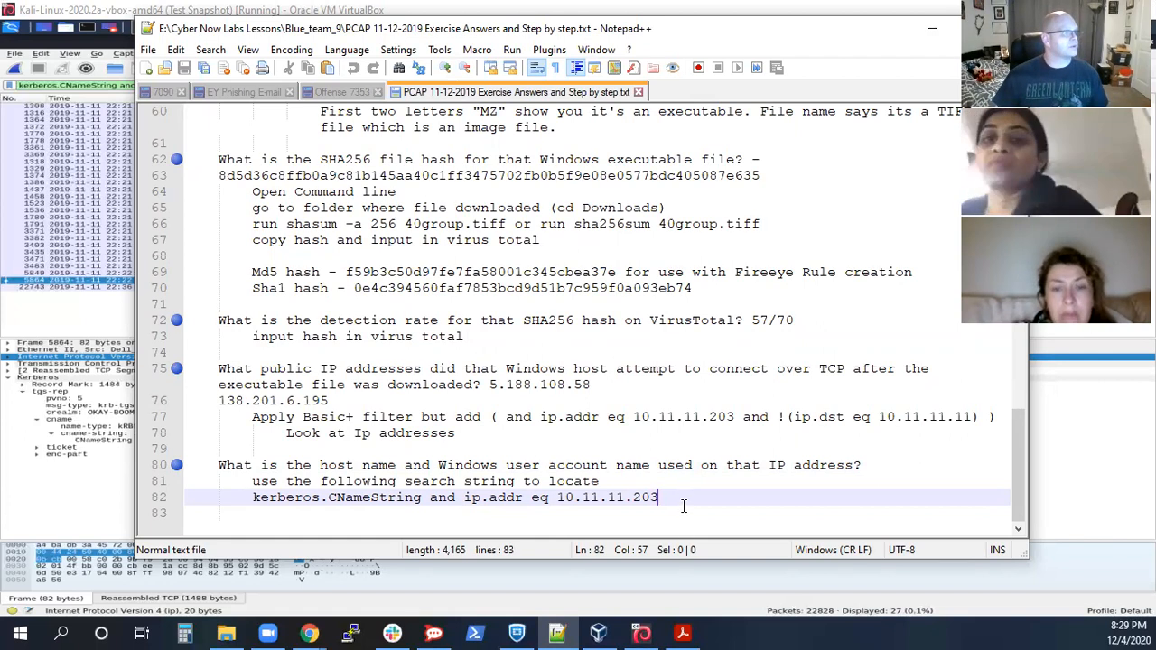
scroll(673, 499, up, 1)
scroll(673, 499, down, 1)
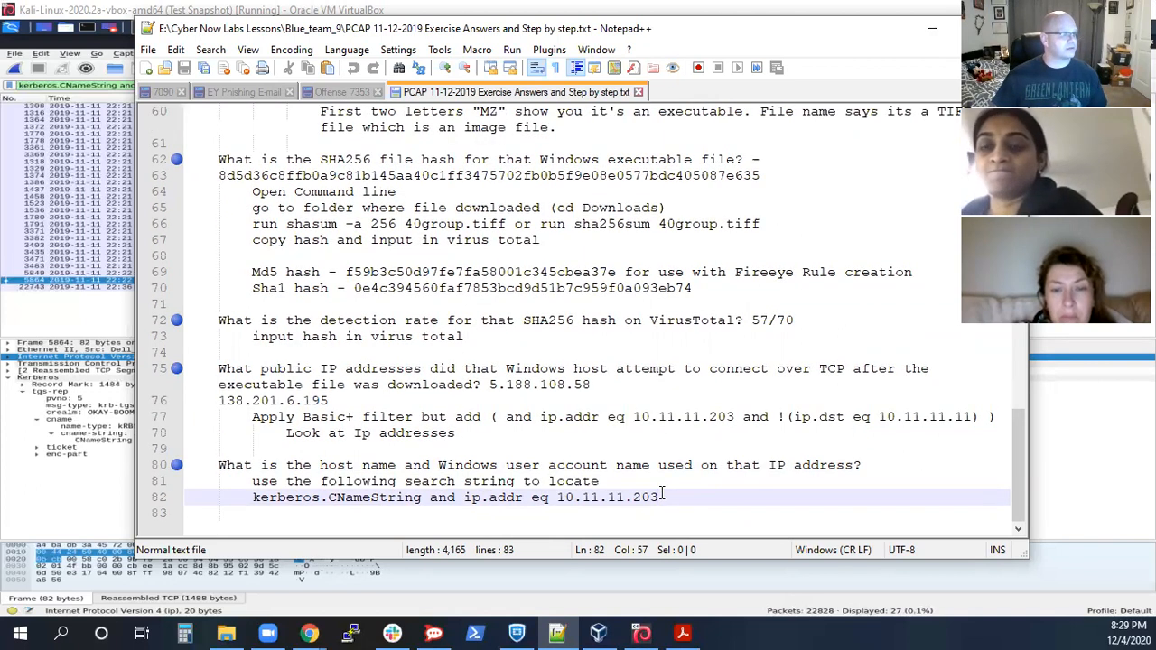
click(531, 430)
scroll(677, 446, up, 1)
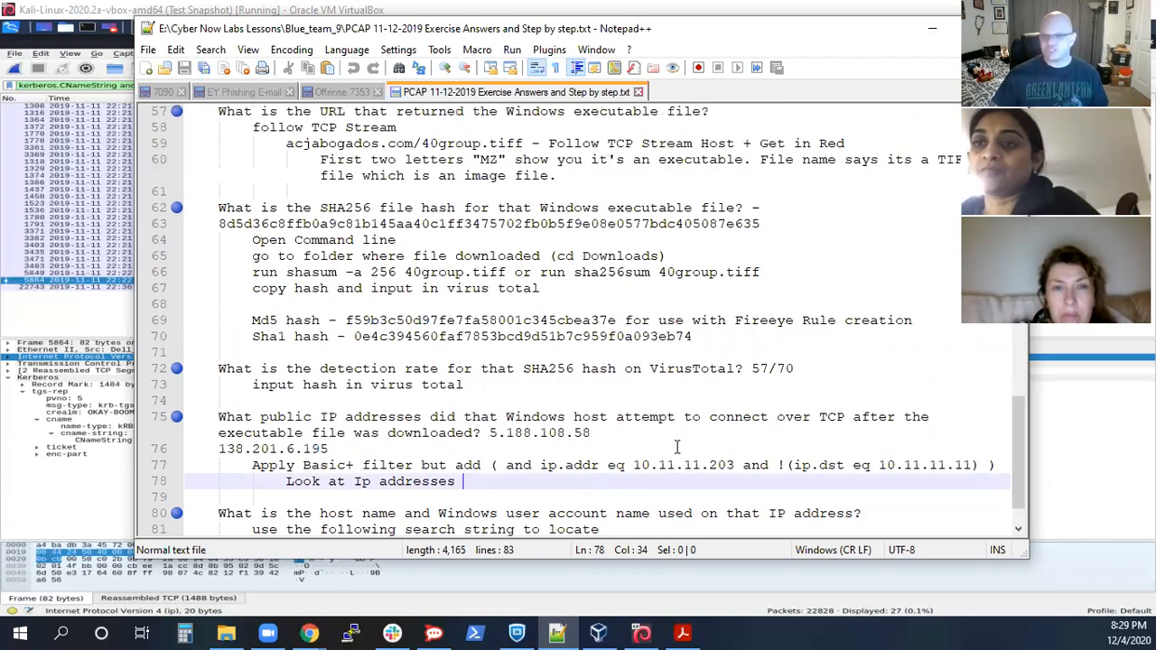
scroll(676, 446, down, 1)
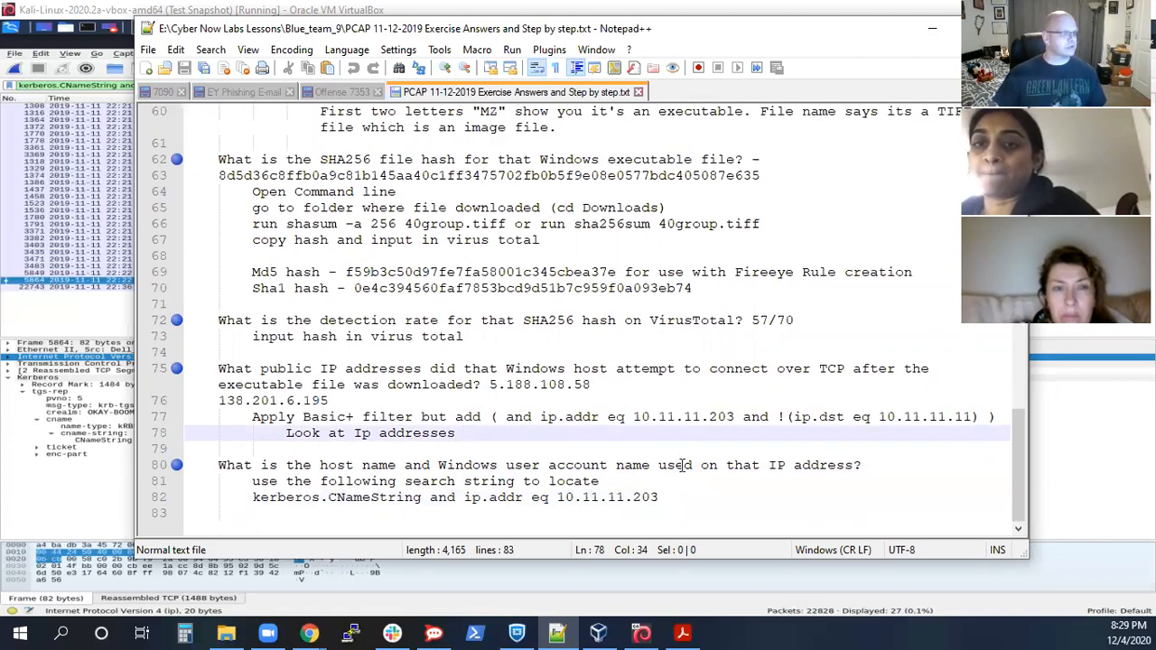
click(669, 503)
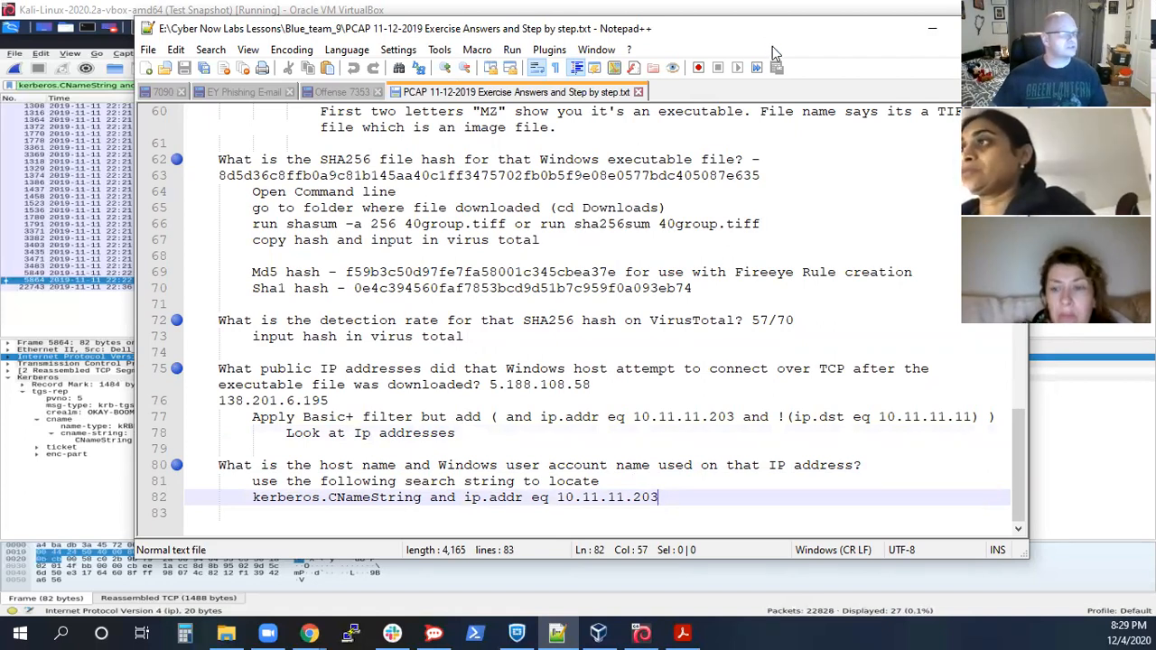
click(933, 29)
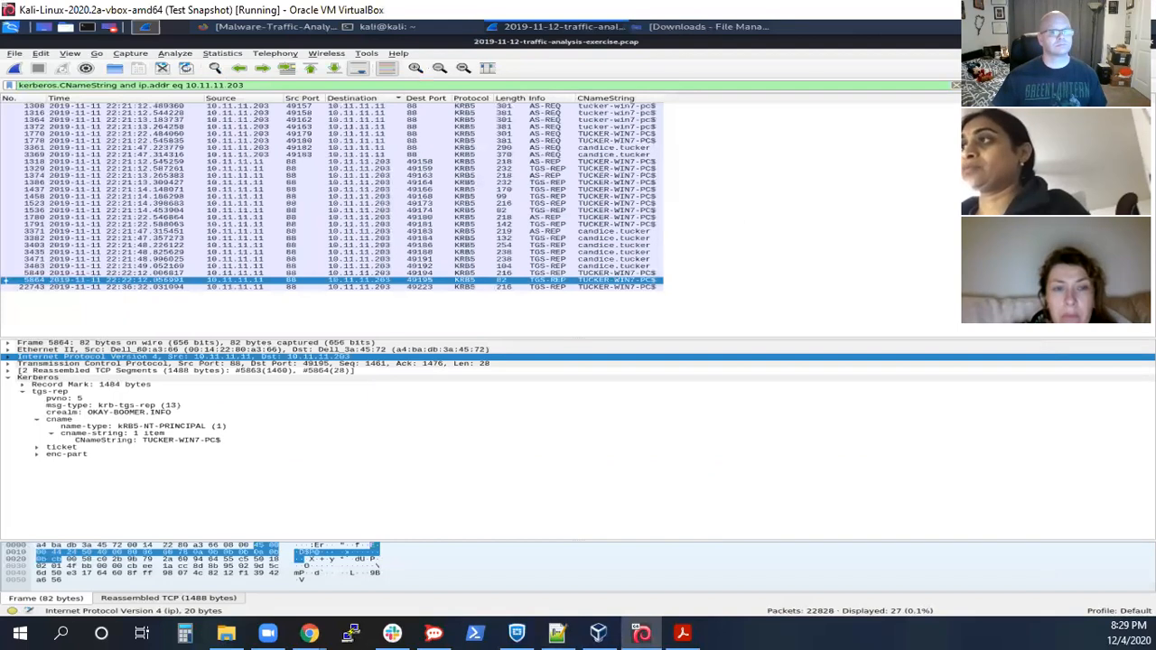
Step: Clear the Kerberos display filter and sort the whole packet list by the CNameString column in descending order
click(955, 85)
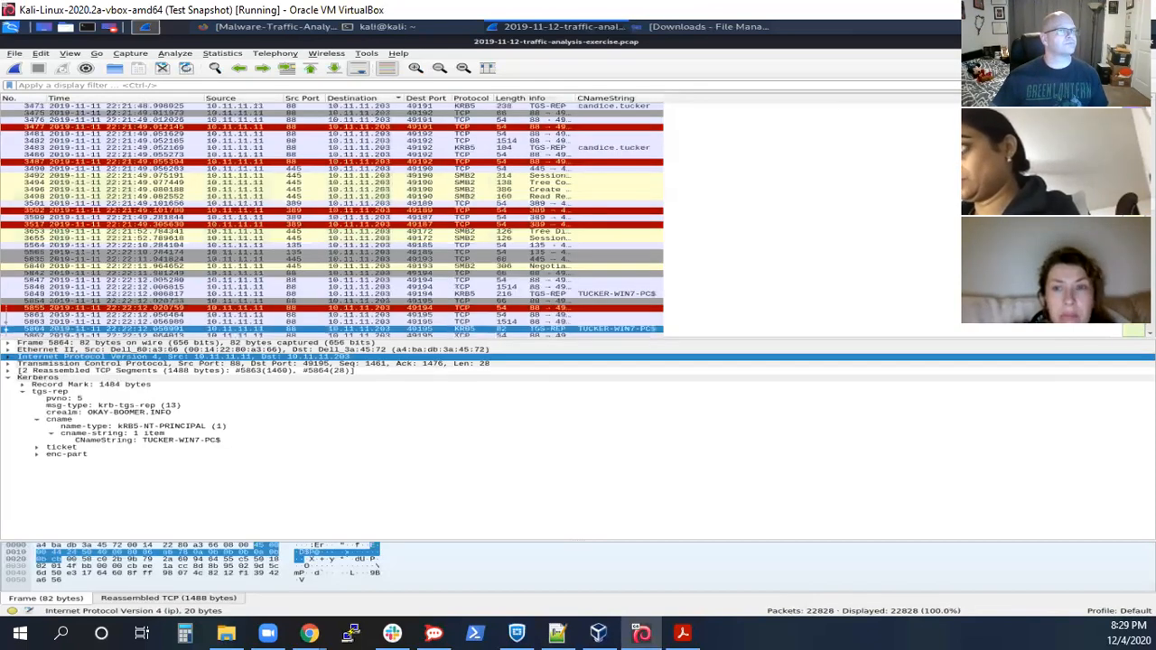
drag(1149, 203, 1150, 113)
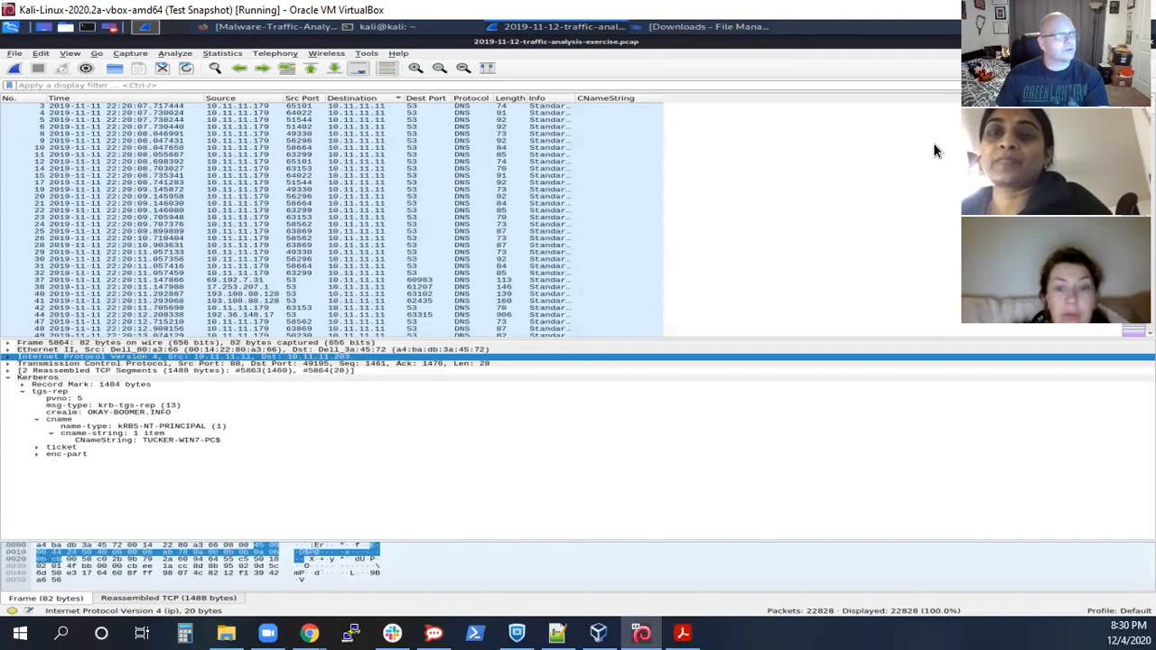
click(610, 98)
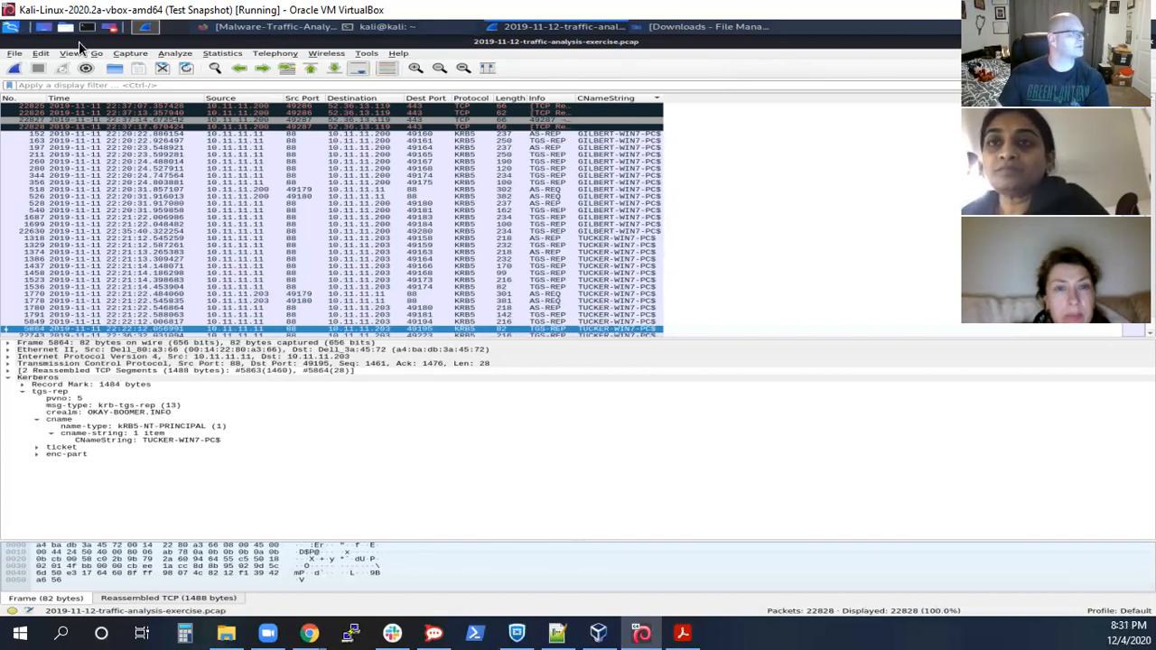
Step: Open the list of exportable HTTP objects for the capture and check the exercise notes briefly
click(15, 54)
mouse_move(77, 215)
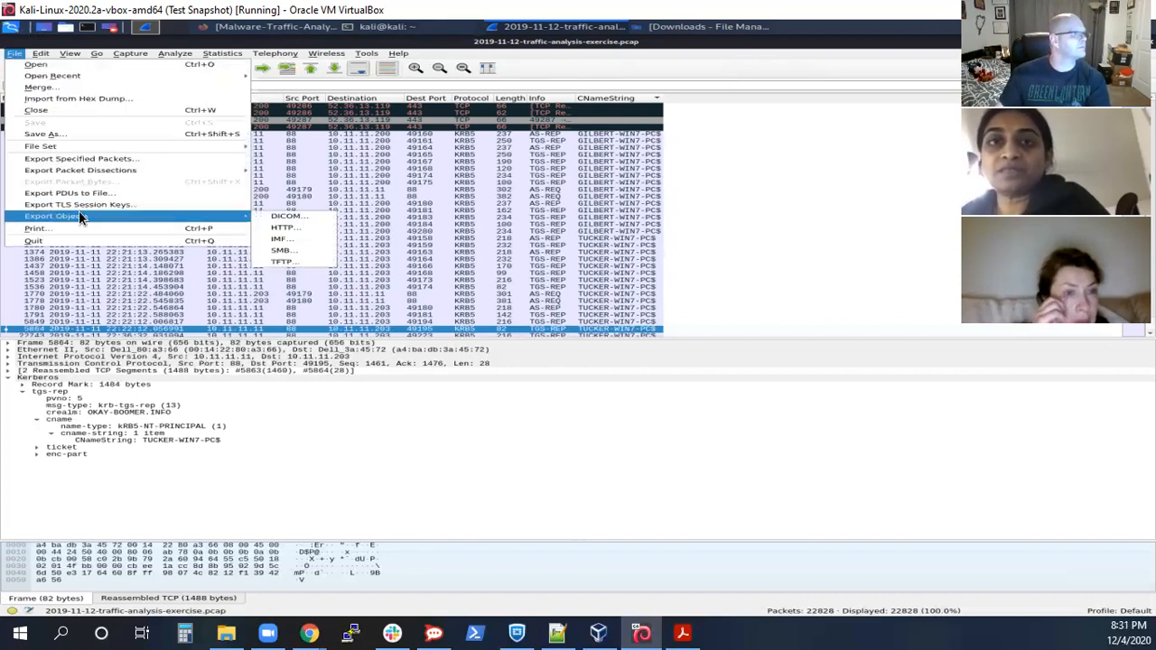
click(282, 237)
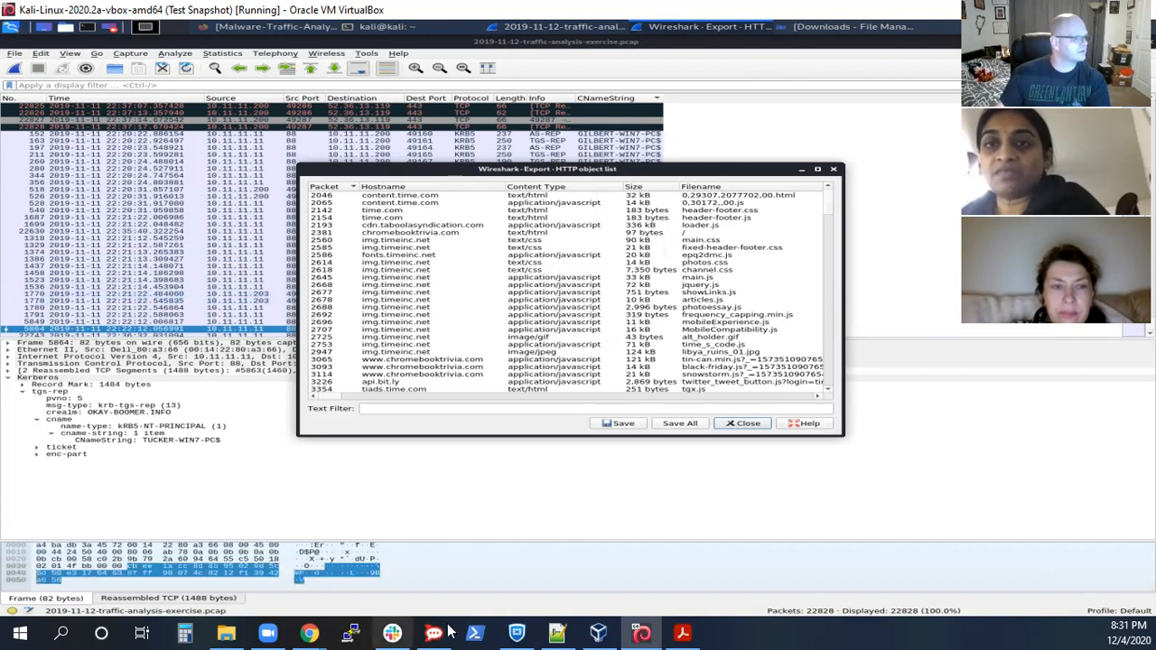
click(557, 634)
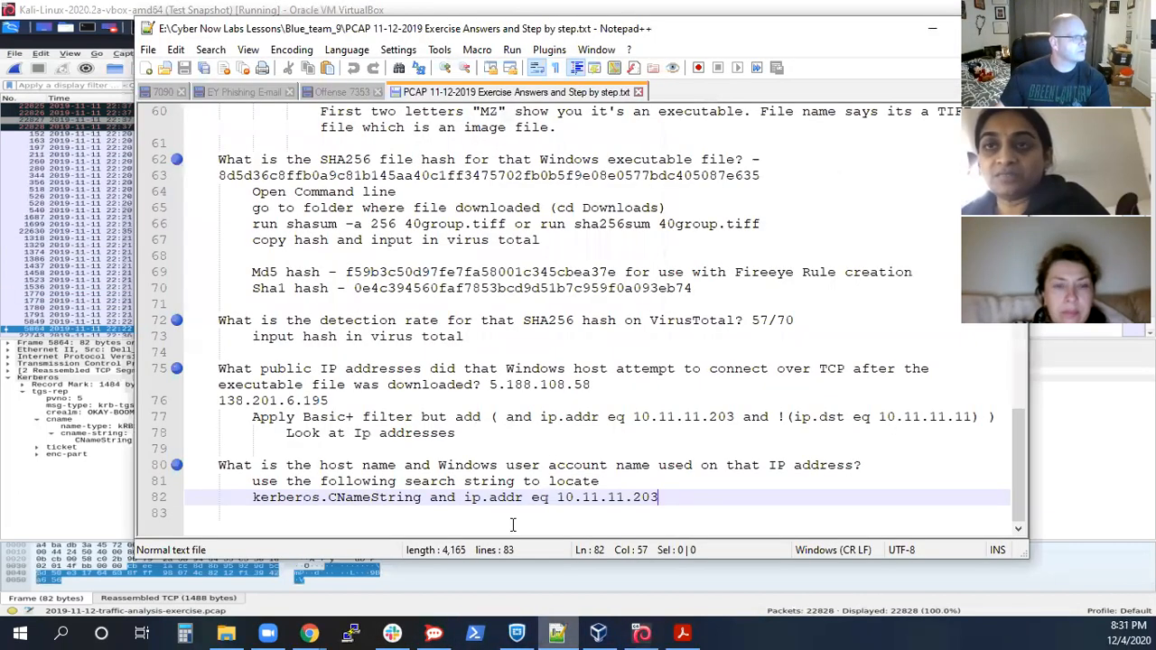
click(639, 586)
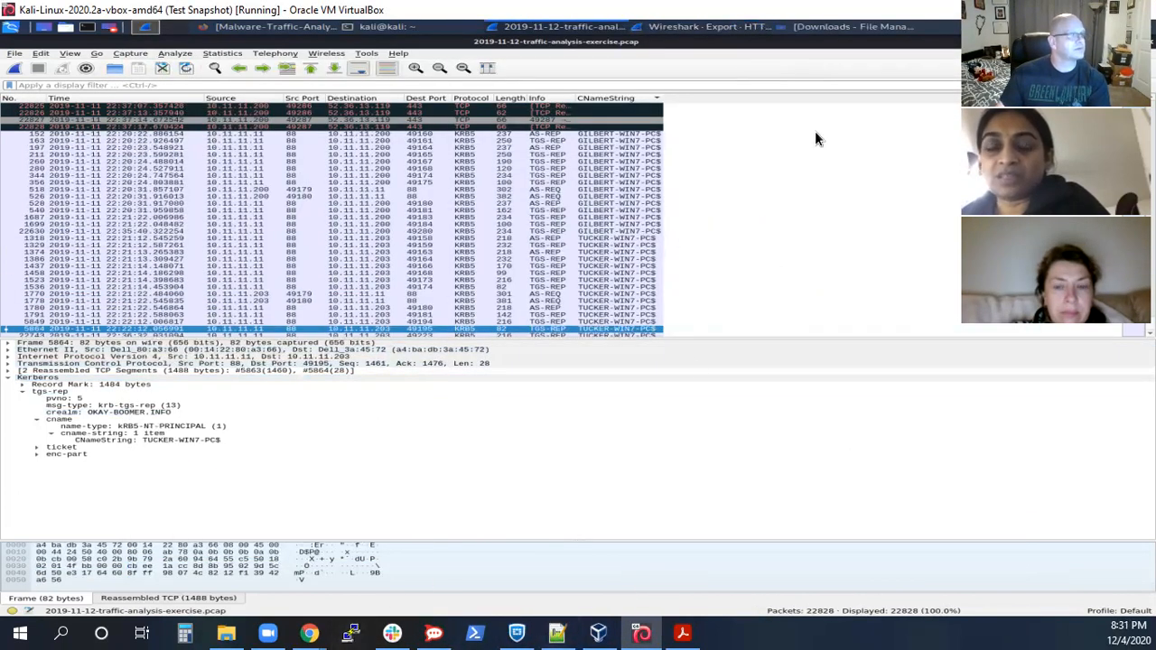
Step: Restore Wireshark to a smaller window, bring the HTTP object list forward and filter it by "tiff"
click(1132, 41)
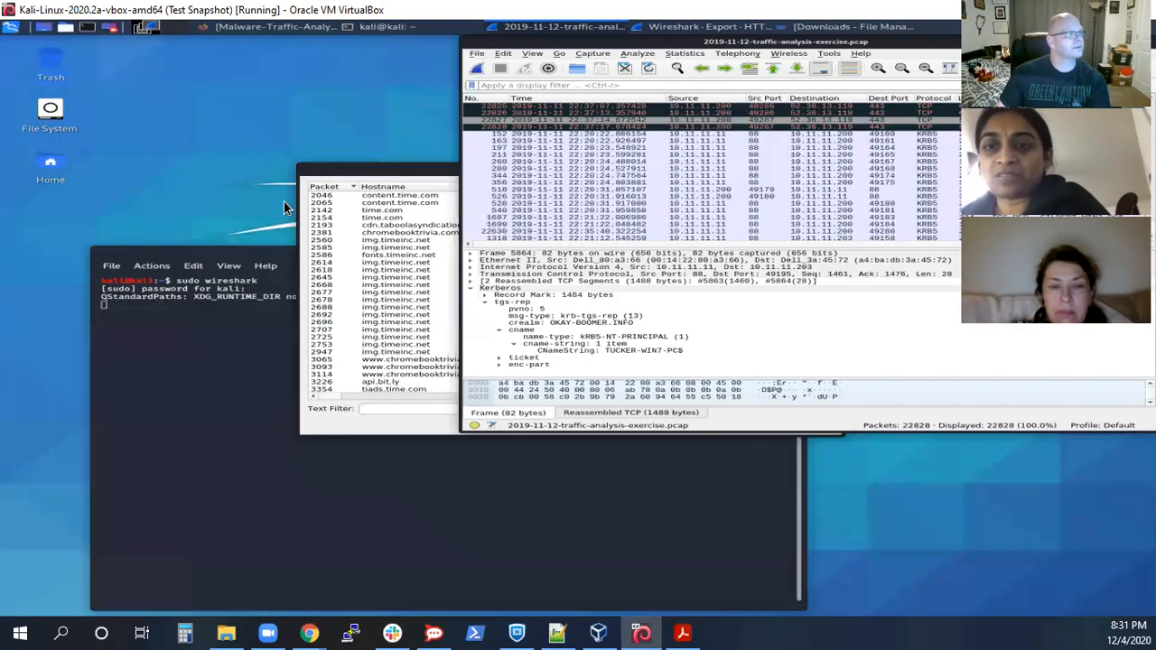
click(361, 170)
click(660, 408)
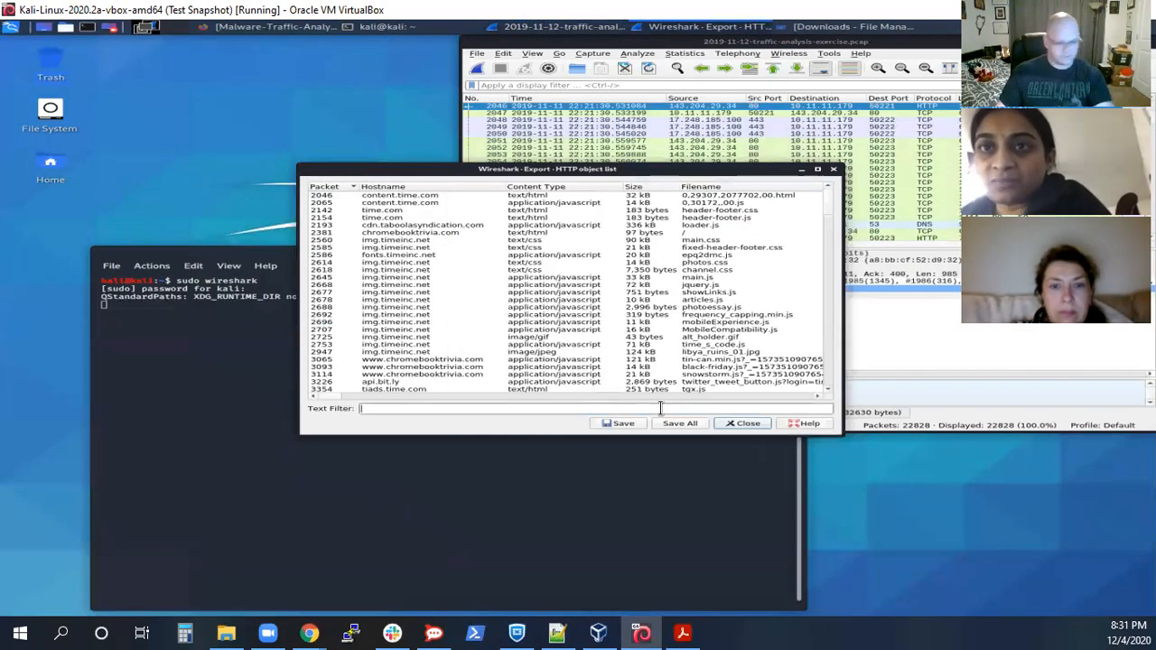
text(tiff)
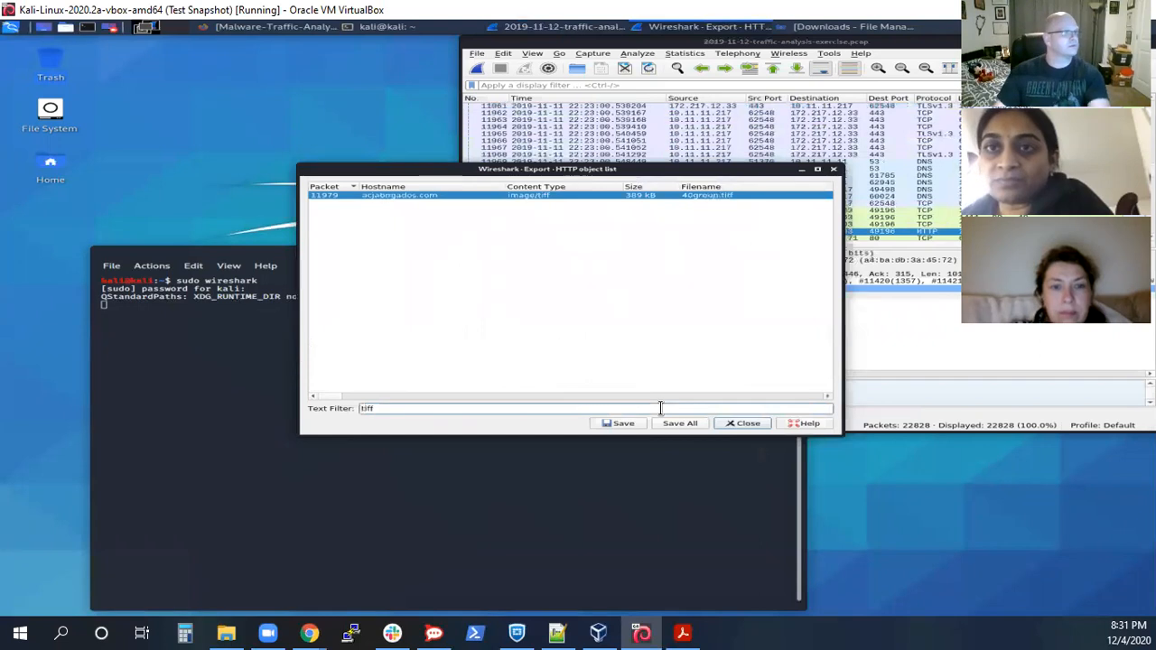
Step: Save the HTTP object 40group.tiff into the /home/kali/Downloads folder
click(623, 425)
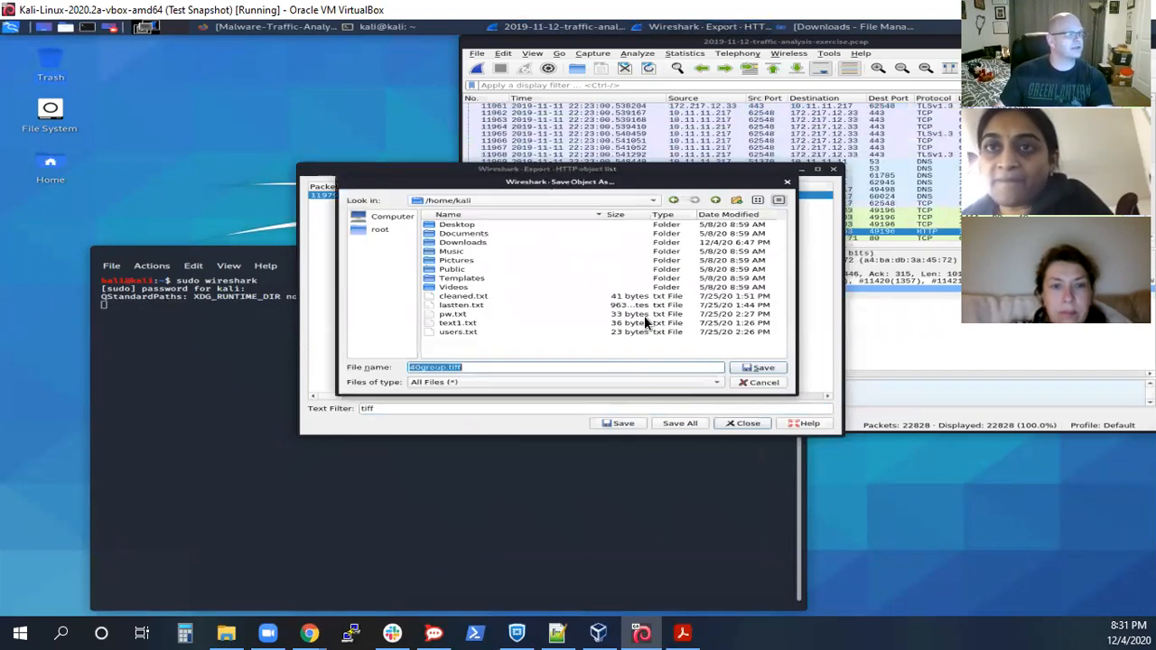
click(463, 234)
click(465, 243)
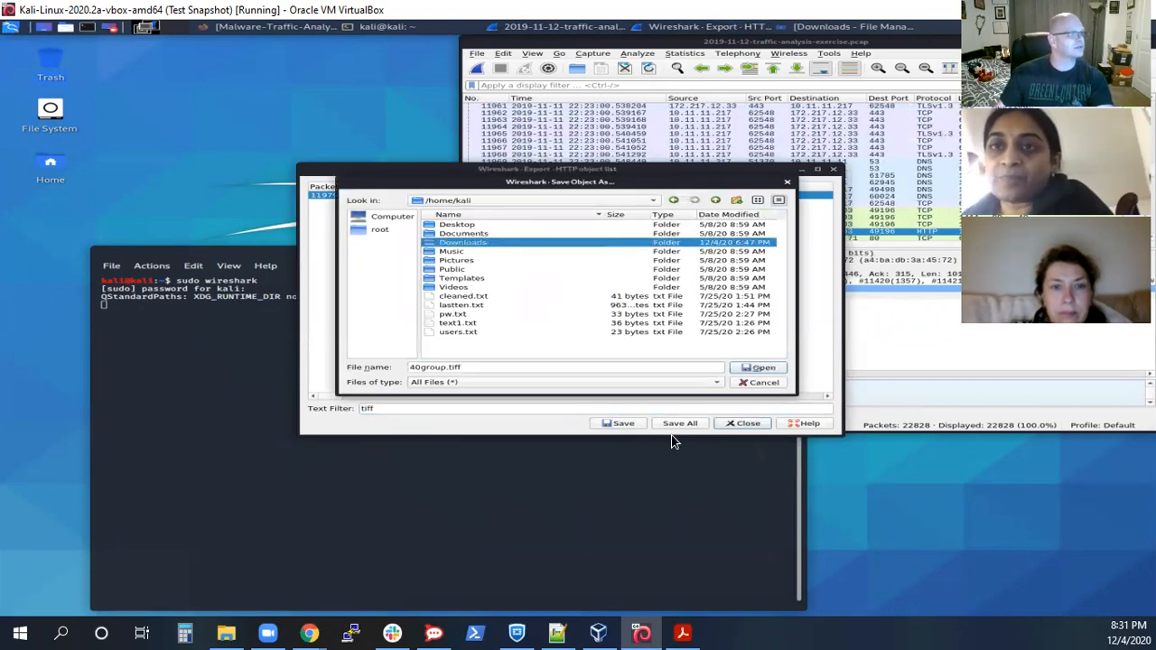
click(753, 367)
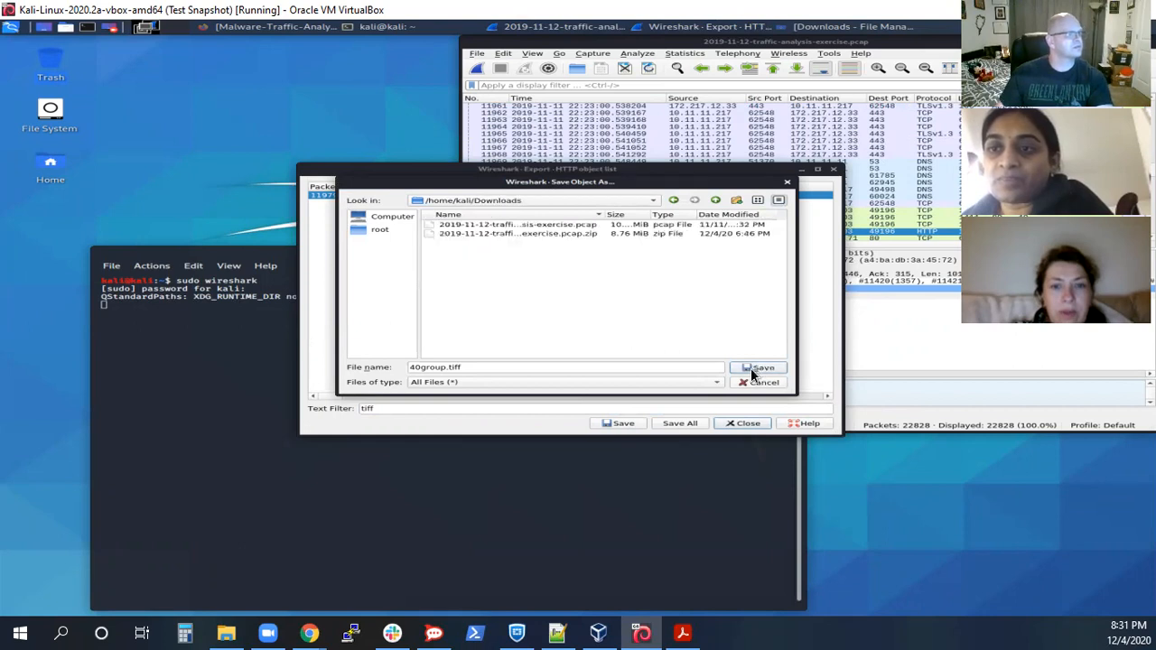
click(751, 368)
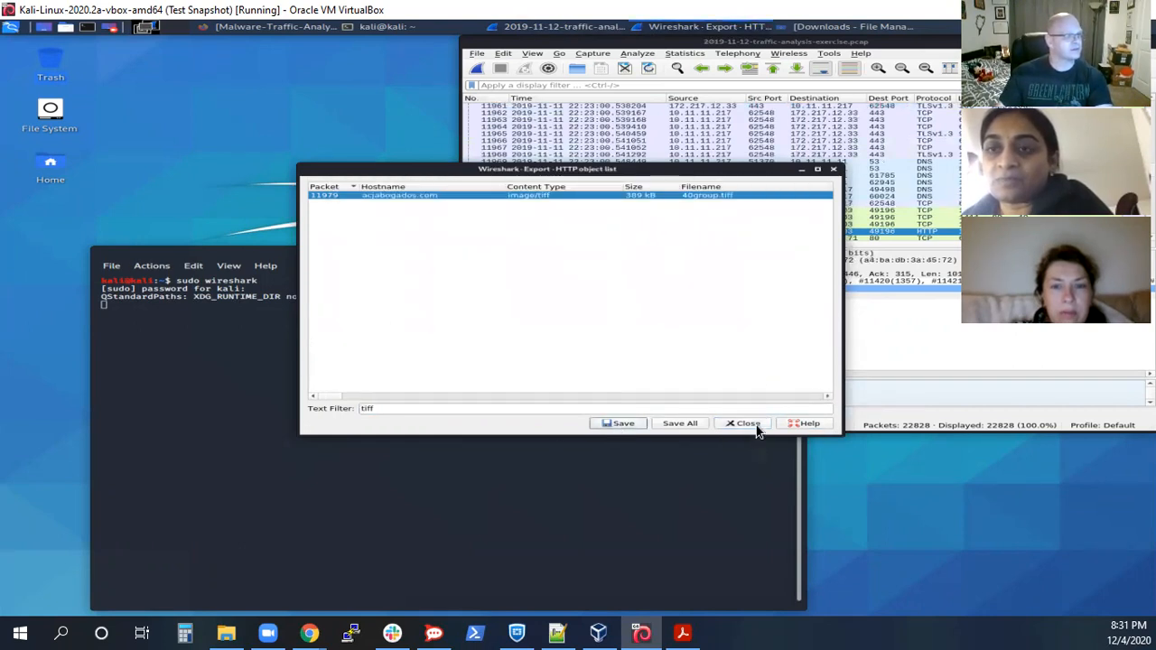
Step: Minimize the export list, Wireshark and the terminal, and select 40group.tiff in the Downloads folder of the file manager
click(803, 168)
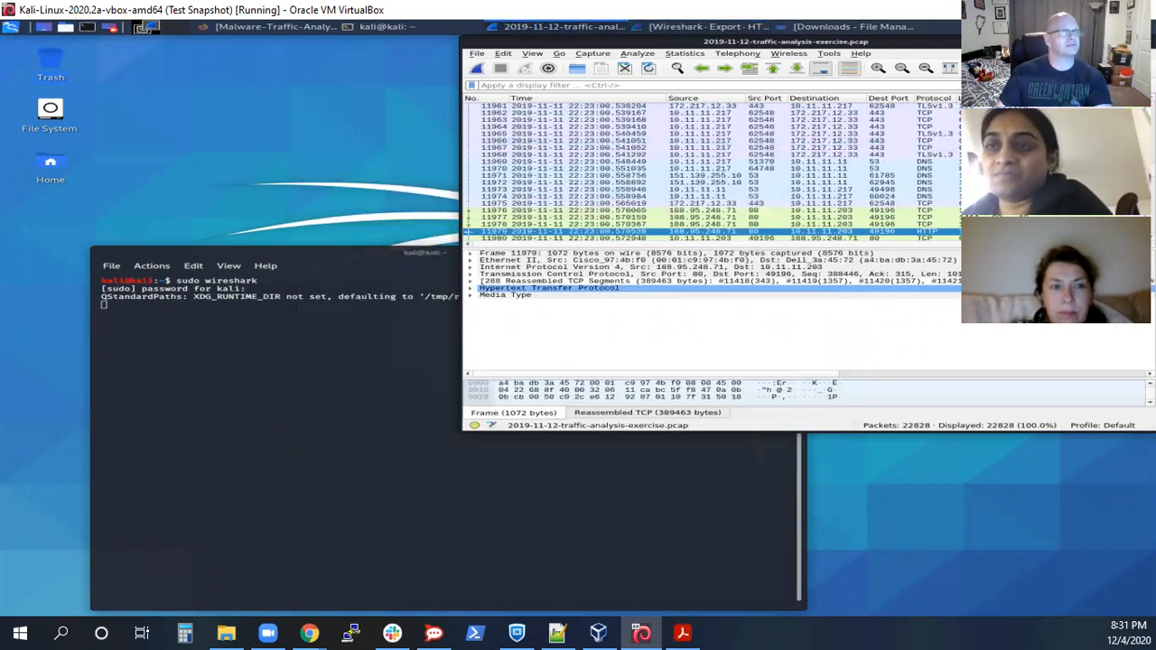
click(1115, 42)
click(766, 254)
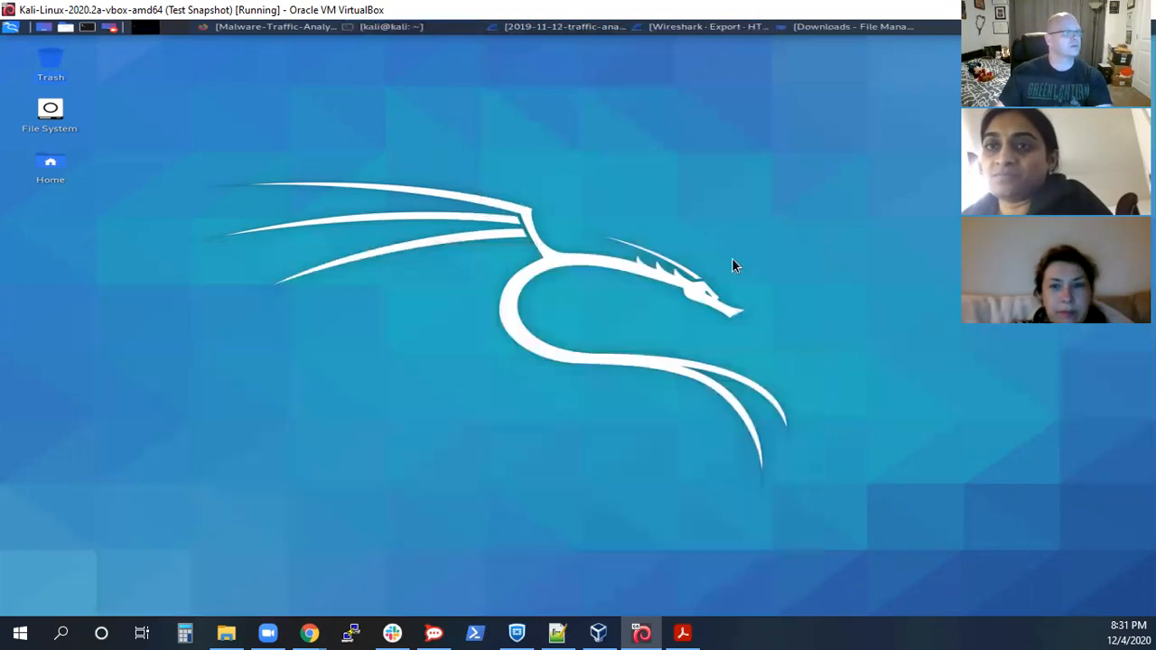
double_click(61, 131)
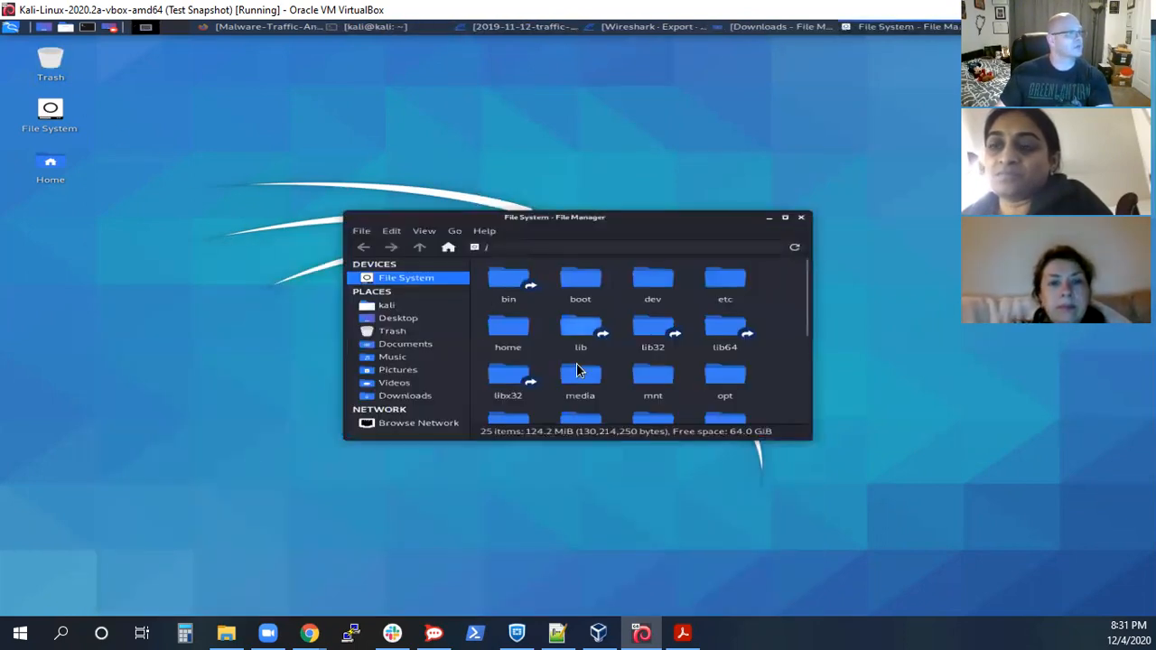
click(407, 395)
click(638, 287)
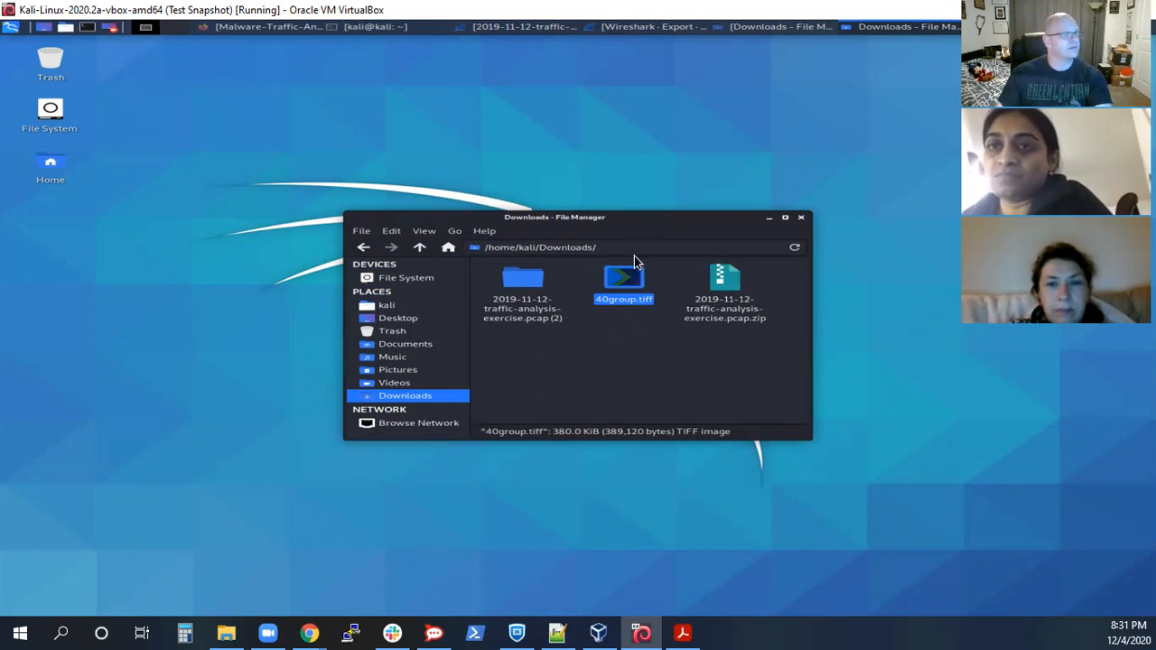
Step: Switch to Firefox and open a new browser tab
click(291, 25)
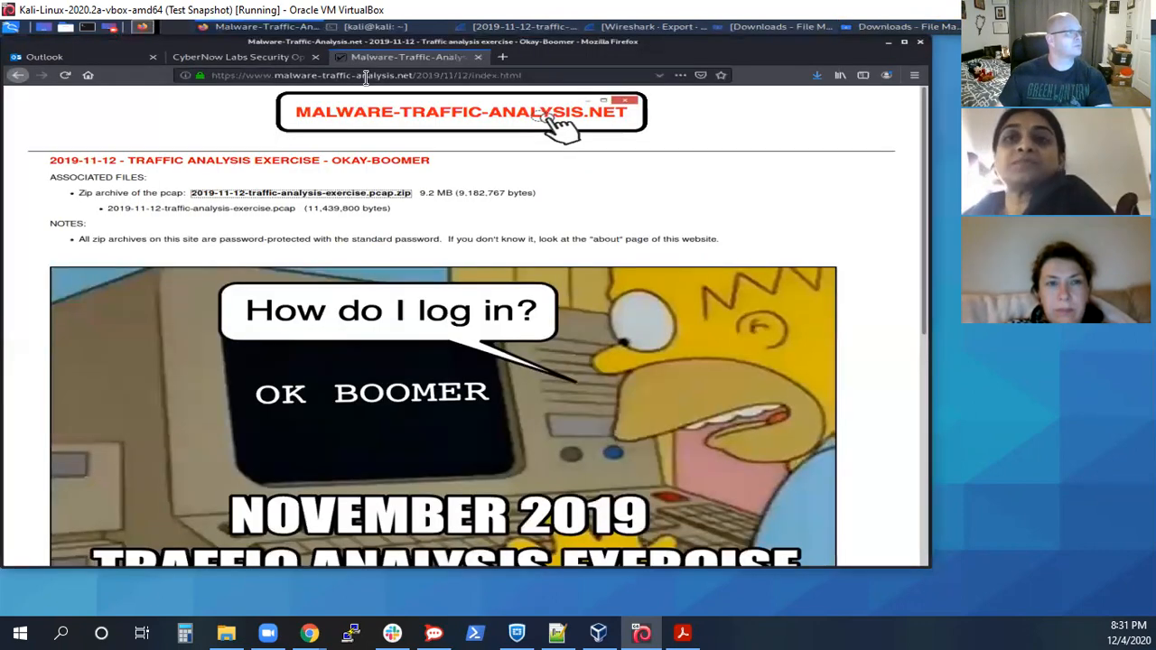
click(504, 57)
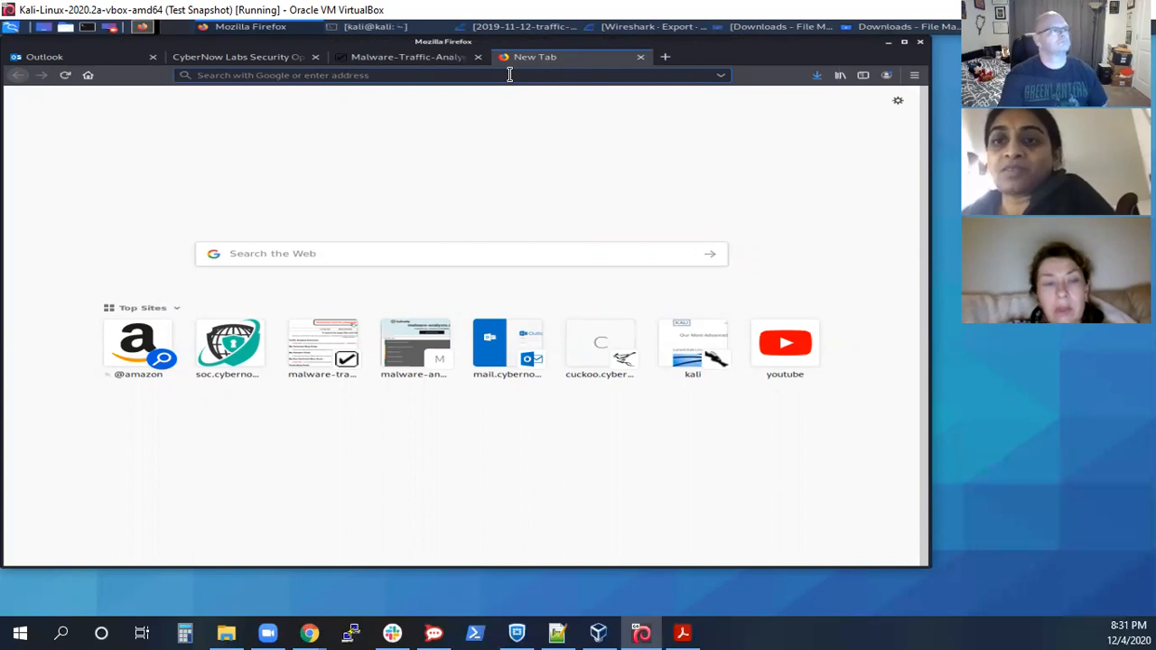
text(hy)
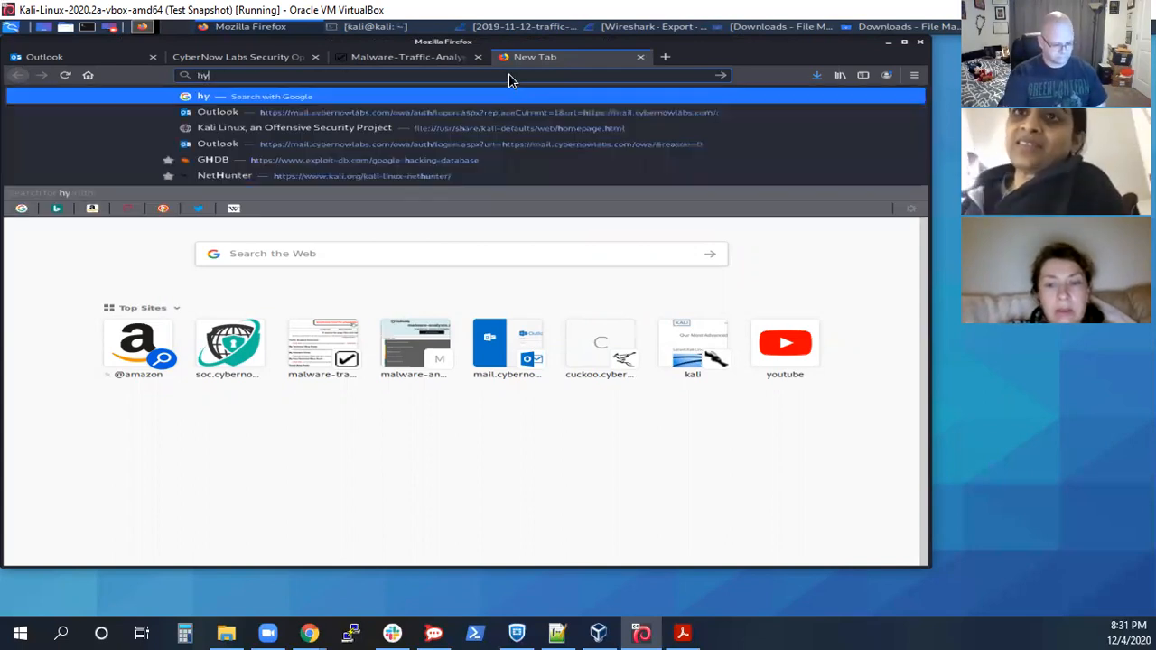
text(bridanaly)
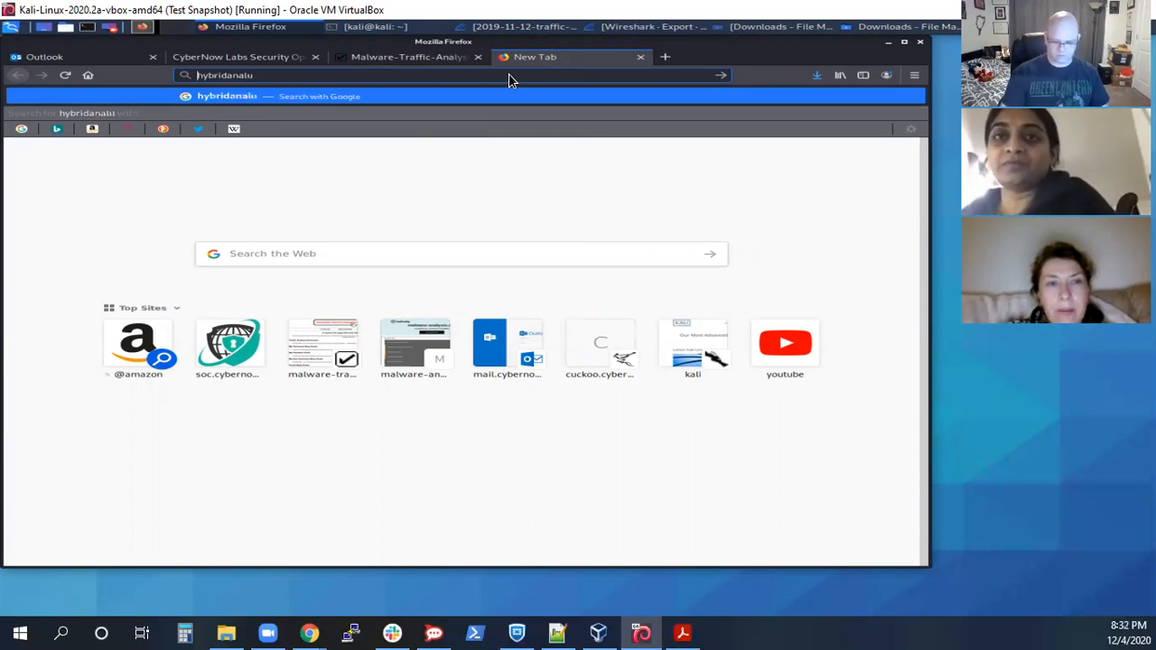
key(BackSpace)
key(BackSpace)
key(BackSpace)
key(BackSpace)
key(BackSpace)
key(BackSpace)
key(BackSpace)
key(BackSpace)
key(BackSpace)
key(BackSpace)
key(BackSpace)
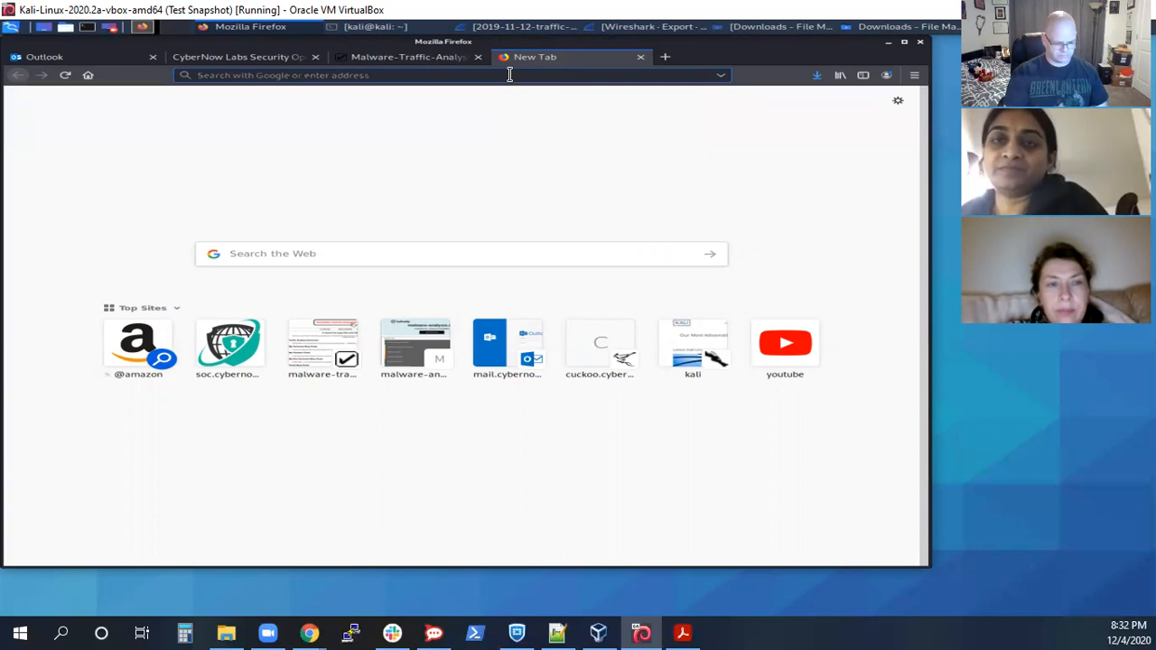
text(hy)
Step: Go to socmanager.com and open its hybrid-analysis.com malware analysis link, keeping the browser window at its reduced size
text(s)
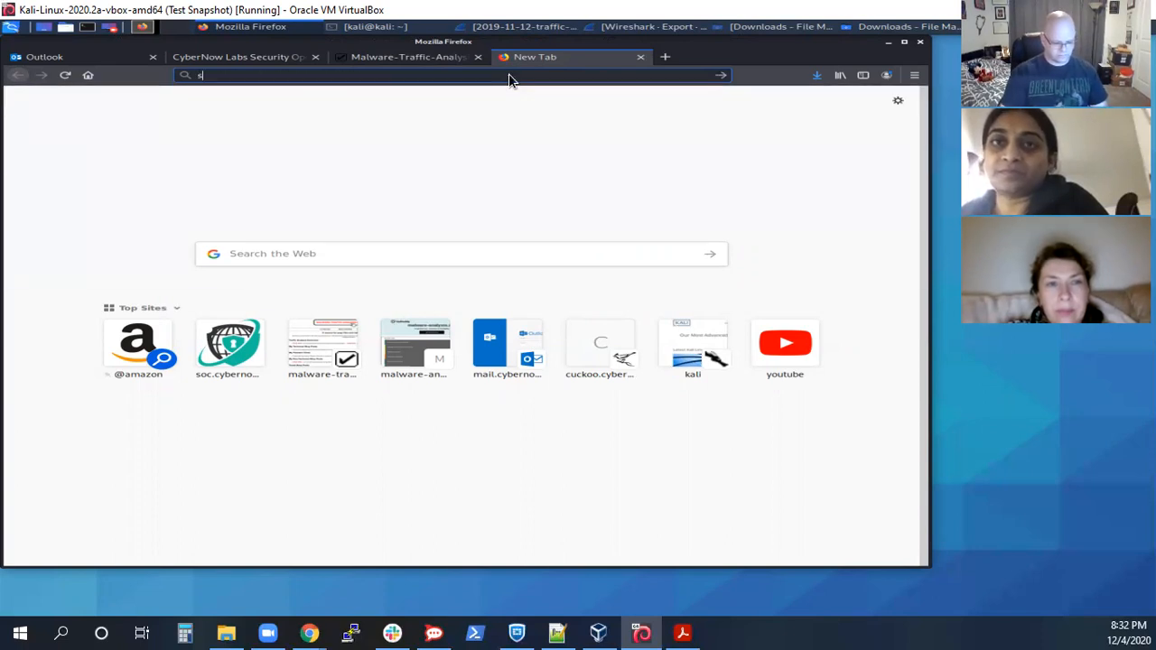
text(ocmanager.com)
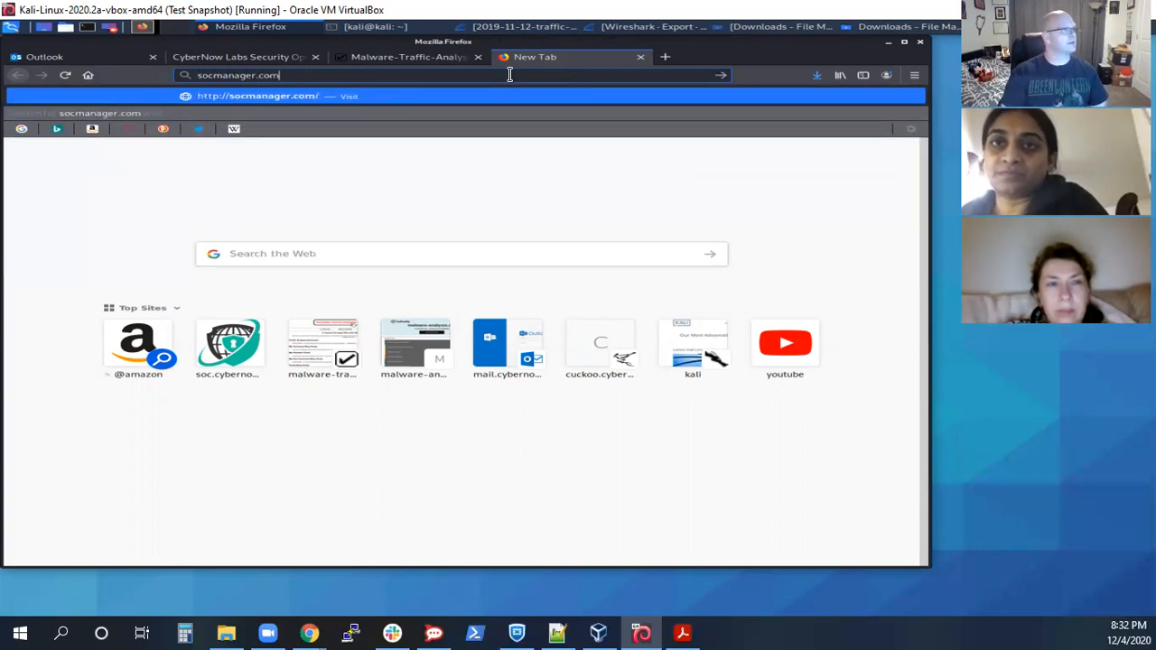
key(Return)
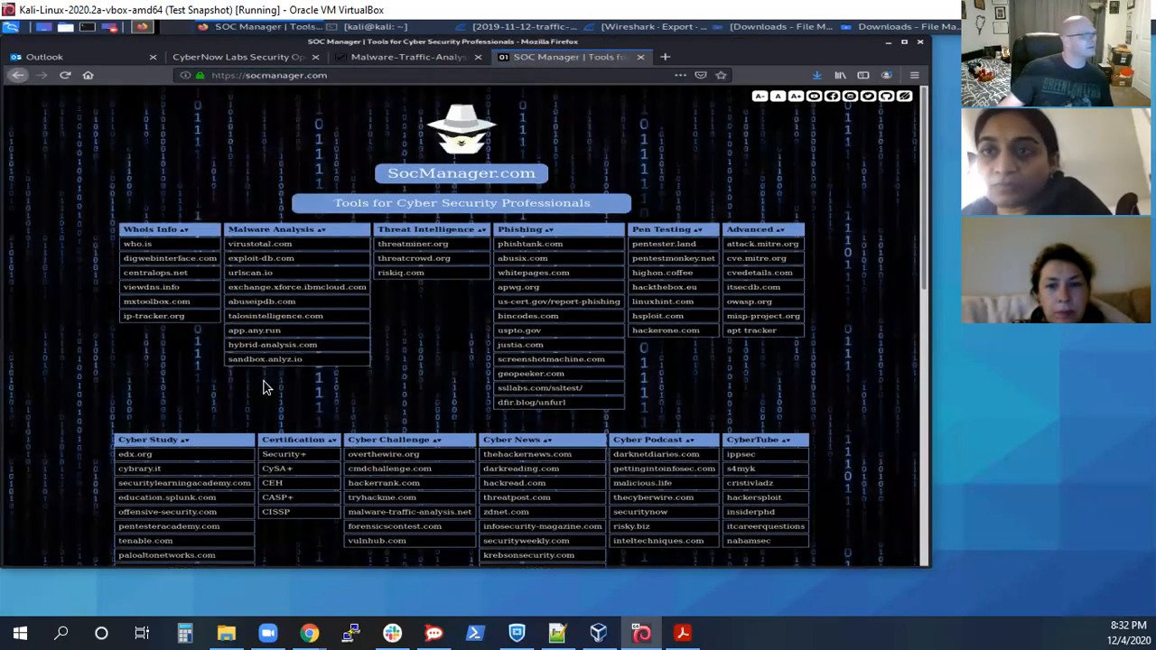
click(291, 347)
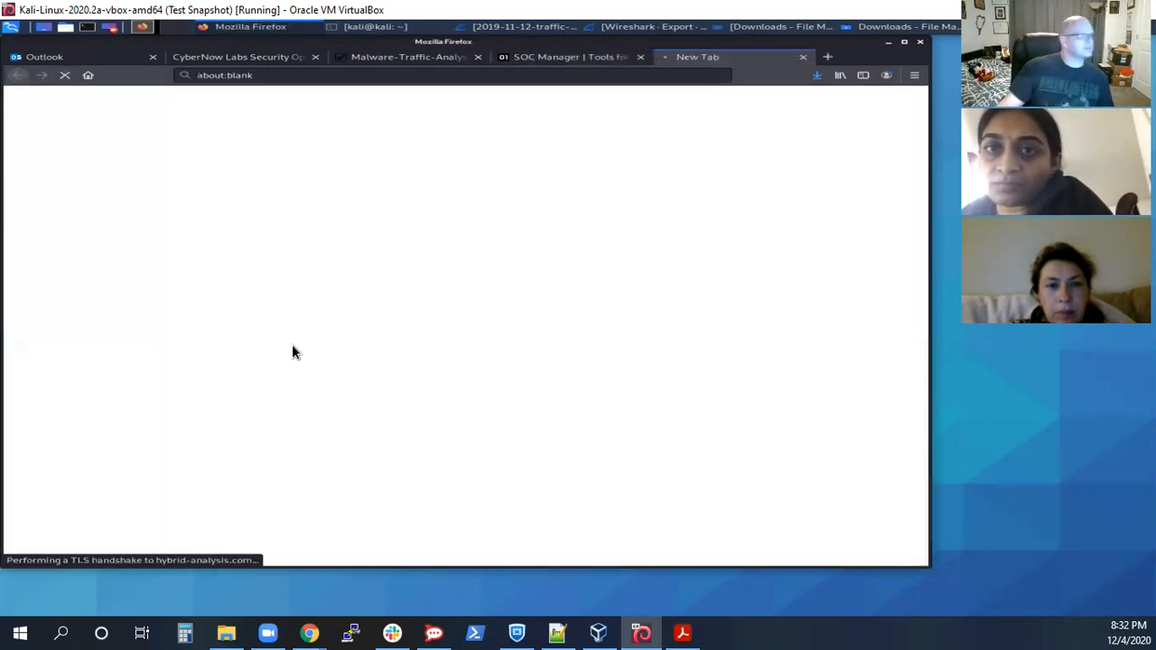
click(904, 42)
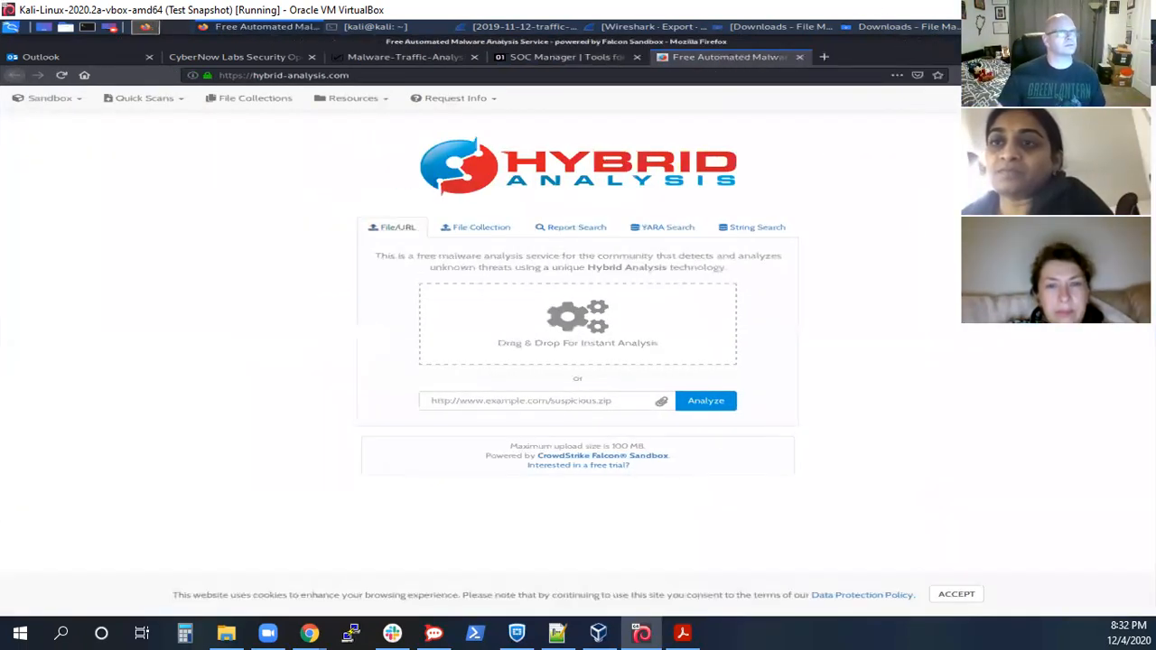
click(1130, 41)
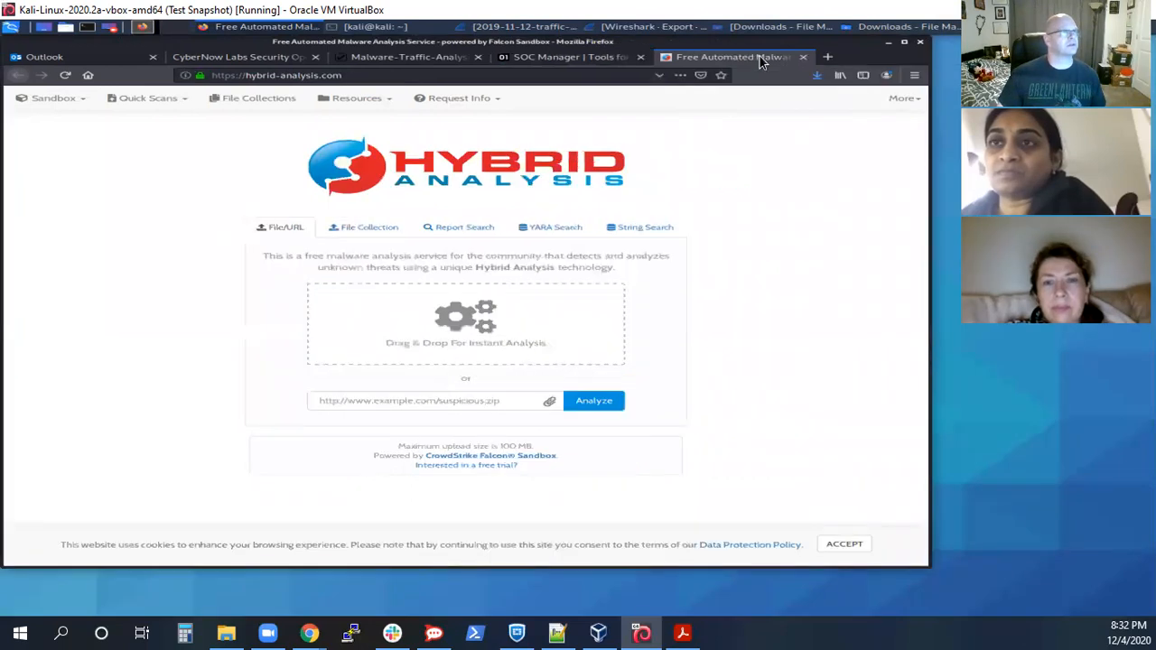
Step: Upload 40group.tiff from the /home/kali/Downloads folder to Hybrid Analysis, and minimize the file manager
drag(846, 45, 1052, 78)
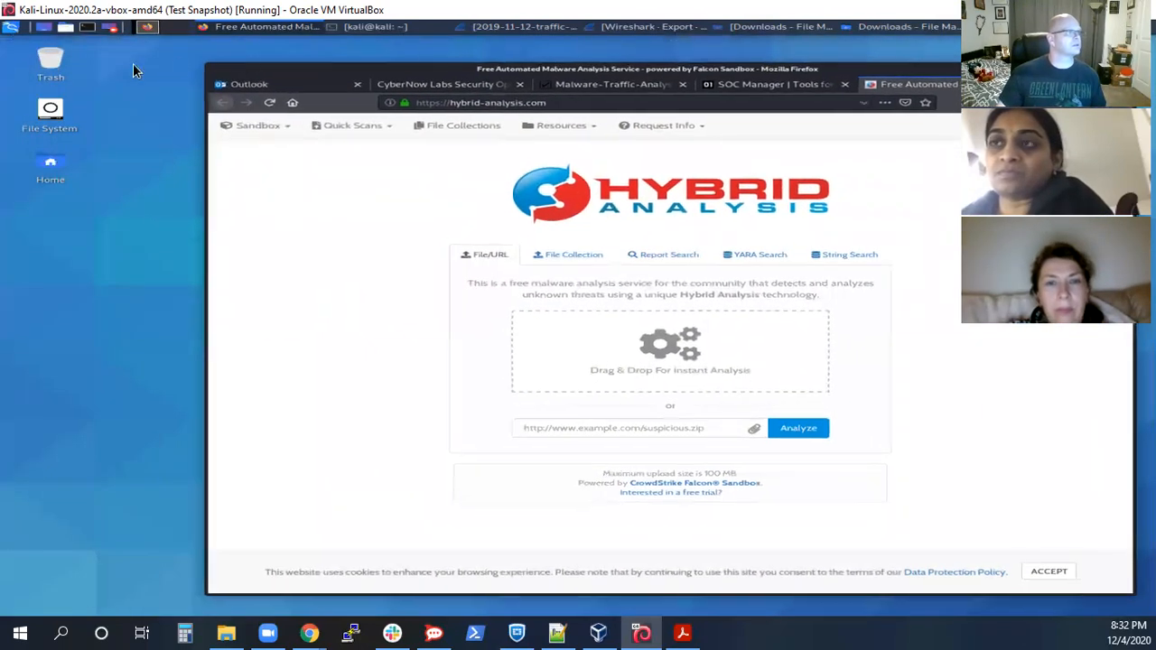
double_click(58, 122)
drag(533, 230, 185, 247)
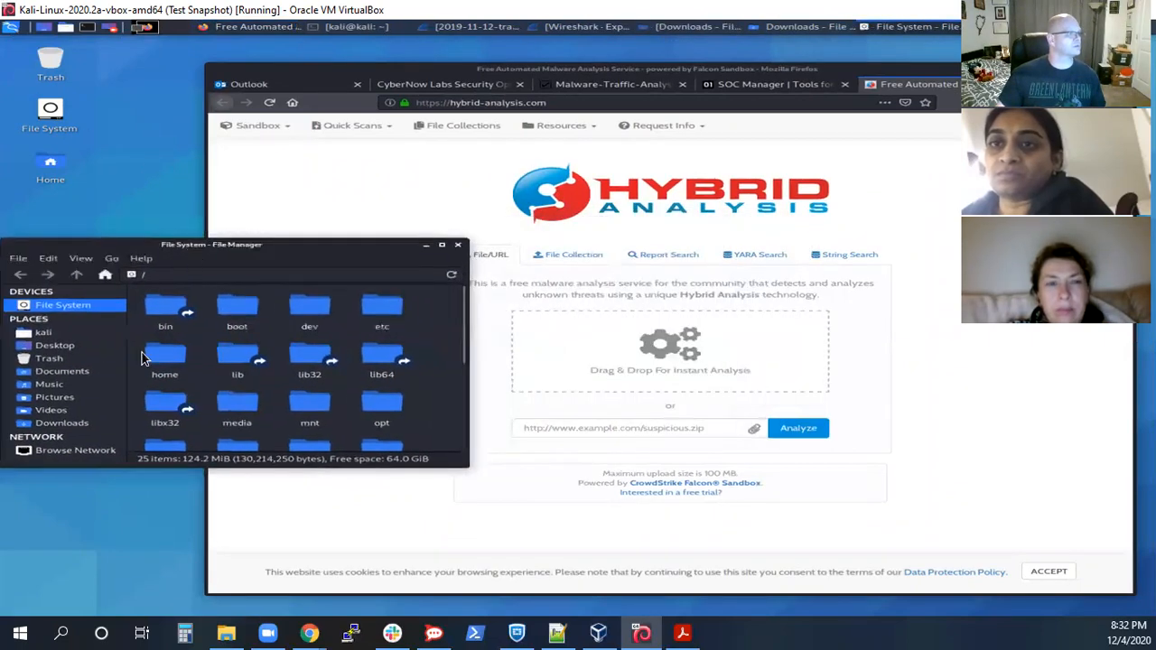
click(79, 428)
drag(279, 309, 634, 360)
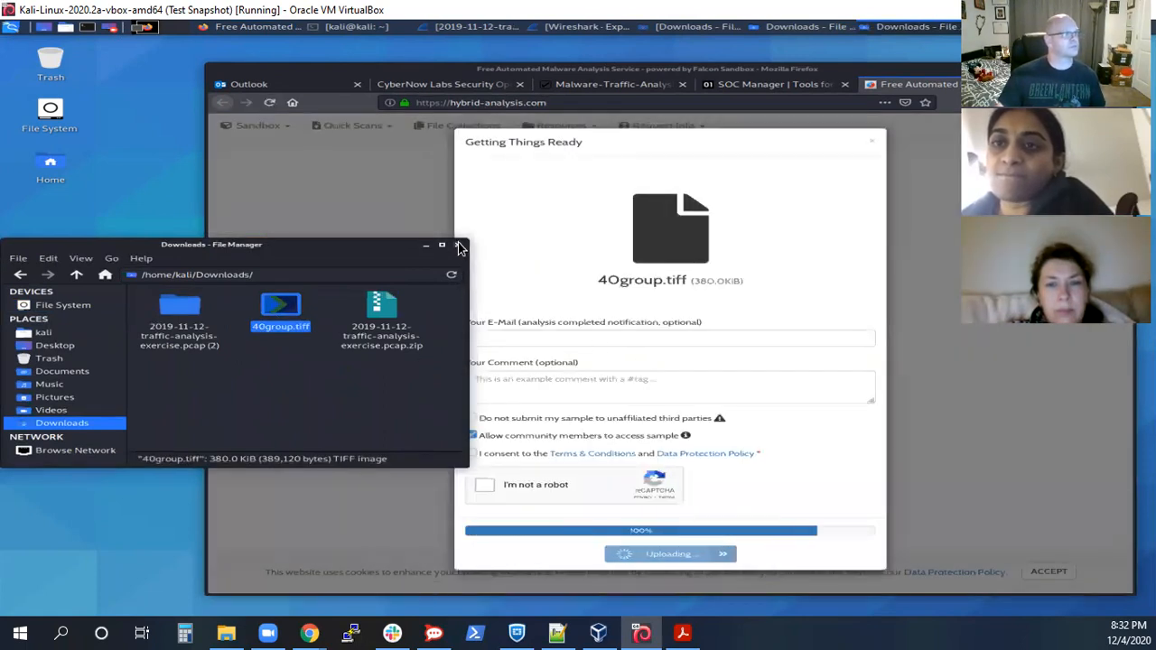
click(424, 244)
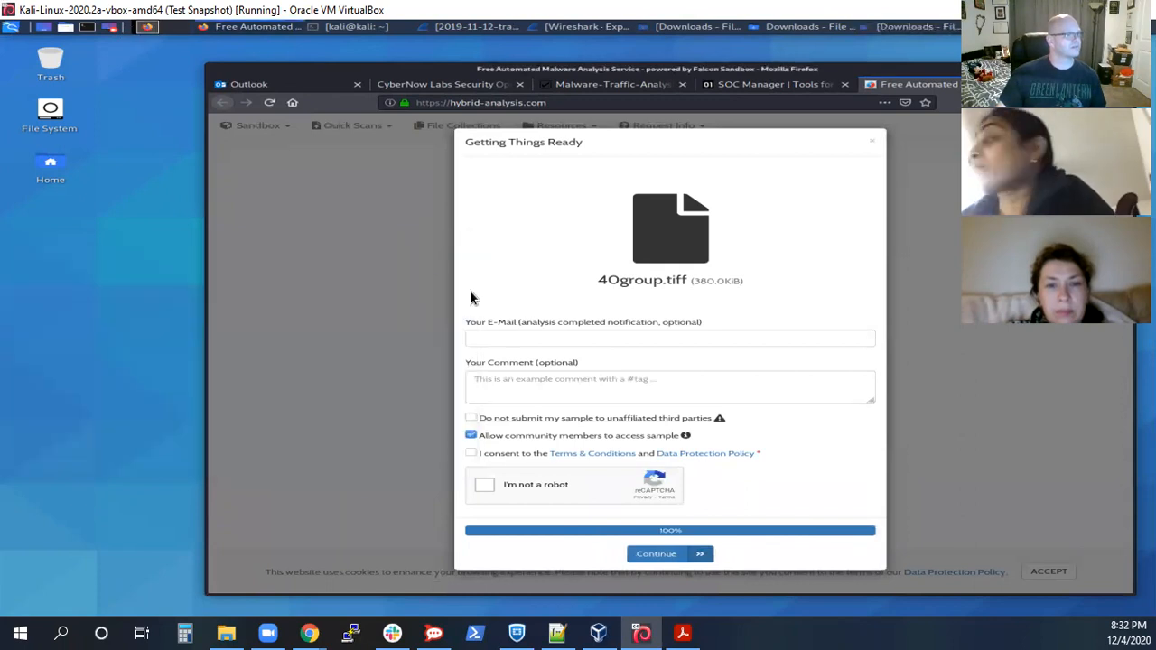
Step: Enter the notification e-mail address for the submission and complete the reCAPTCHA by selecting the fire hydrant images
click(532, 338)
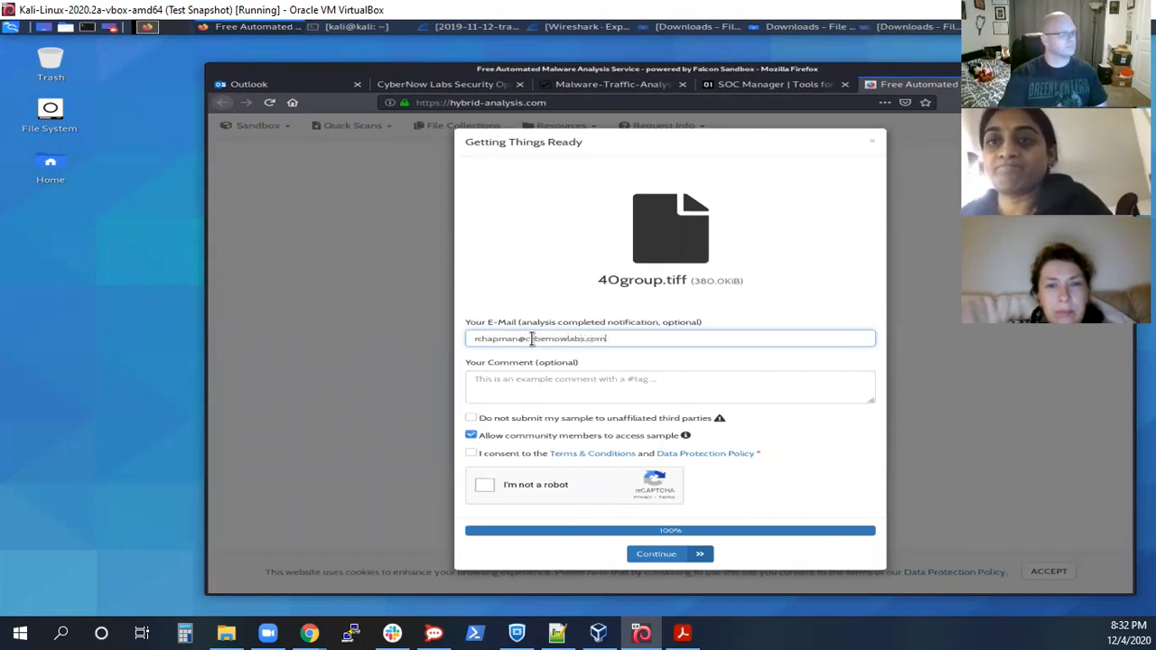
click(542, 383)
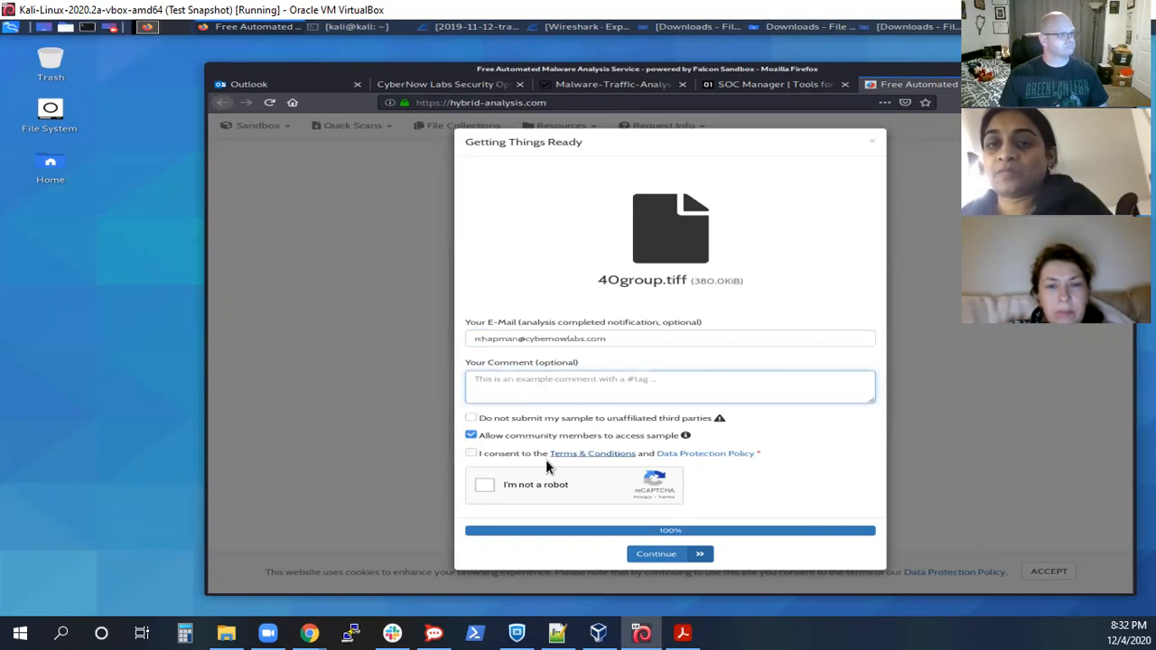
click(484, 486)
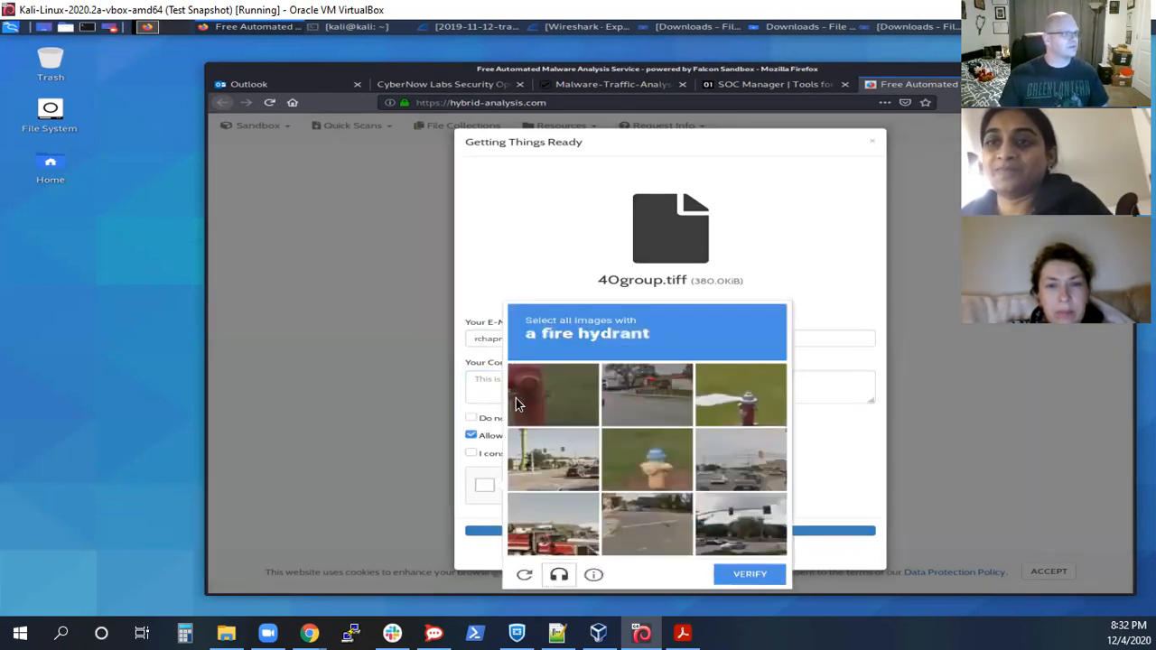
click(516, 398)
click(755, 396)
click(650, 466)
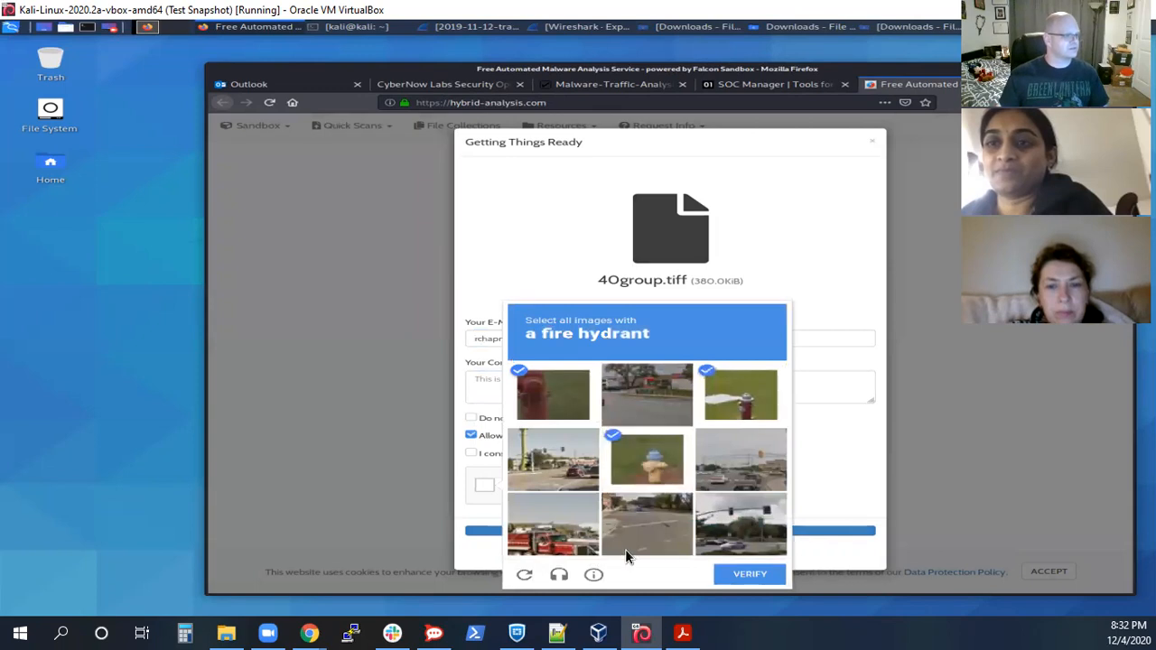
click(734, 575)
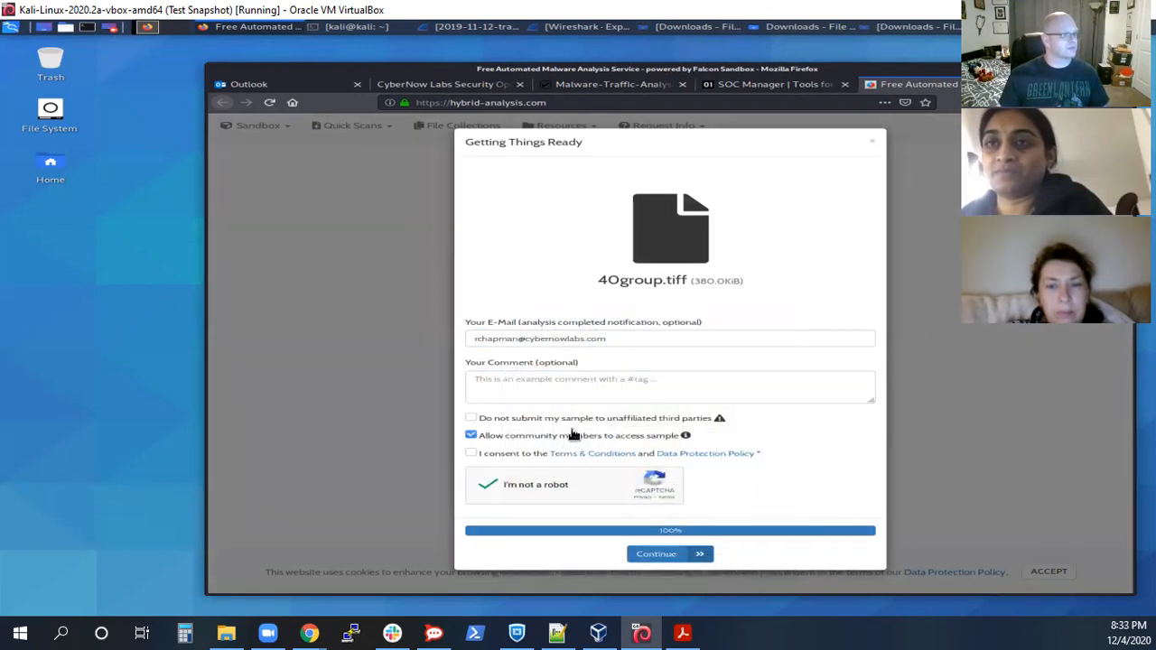
Step: Consent to the terms and data protection policy, and generate a public report using the Windows 7 32 bit environment
click(490, 456)
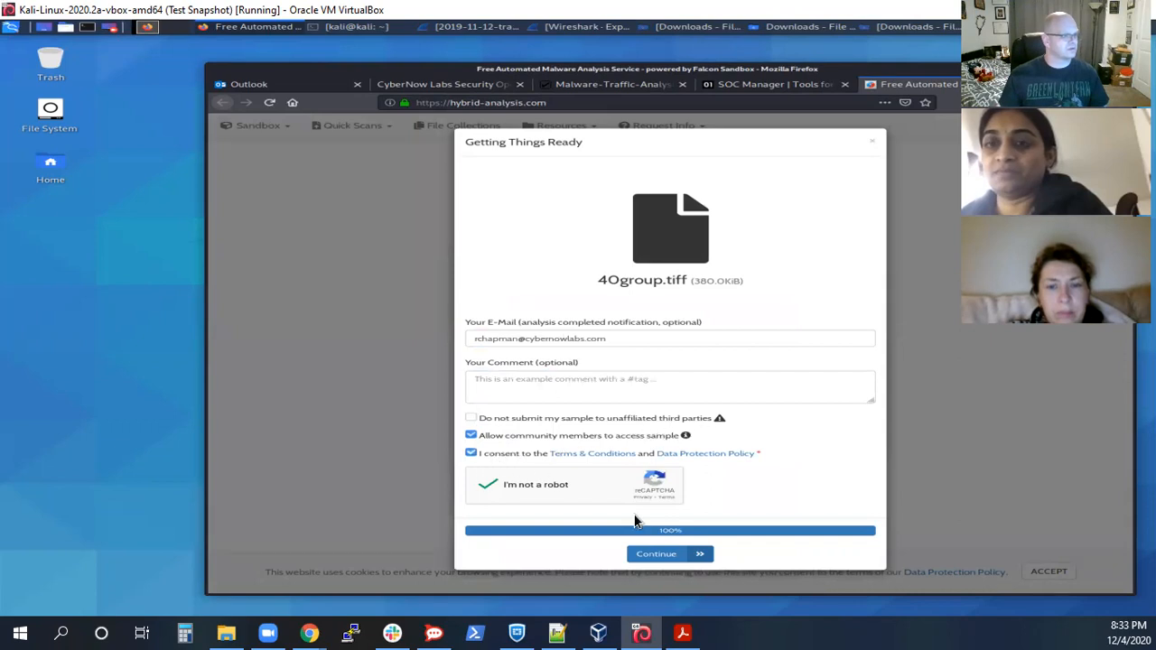
click(661, 554)
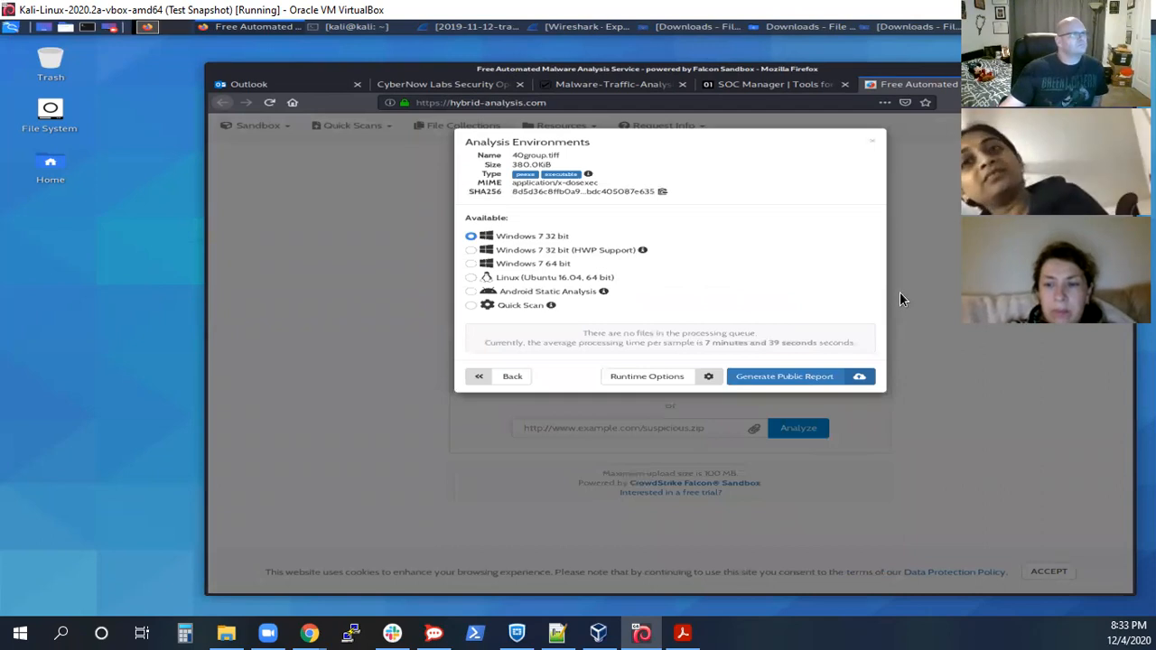
click(803, 377)
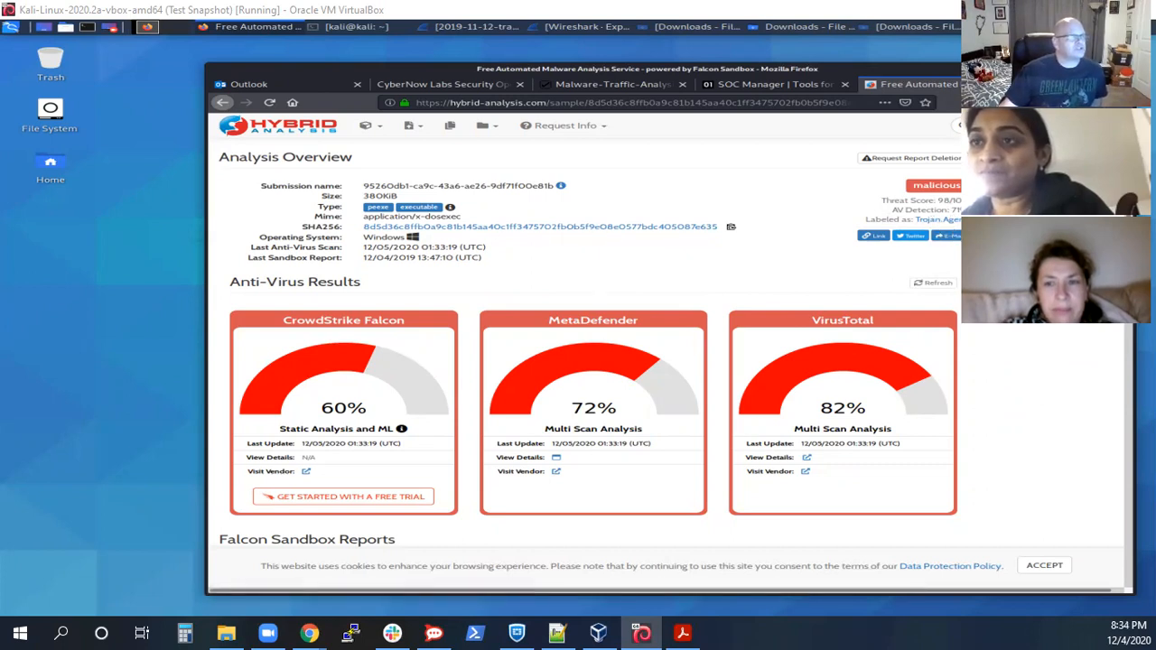
Step: Review the report's analysis overview, anti-virus results, Falcon Sandbox reports and incident response sections
scroll(590, 346, down, 3)
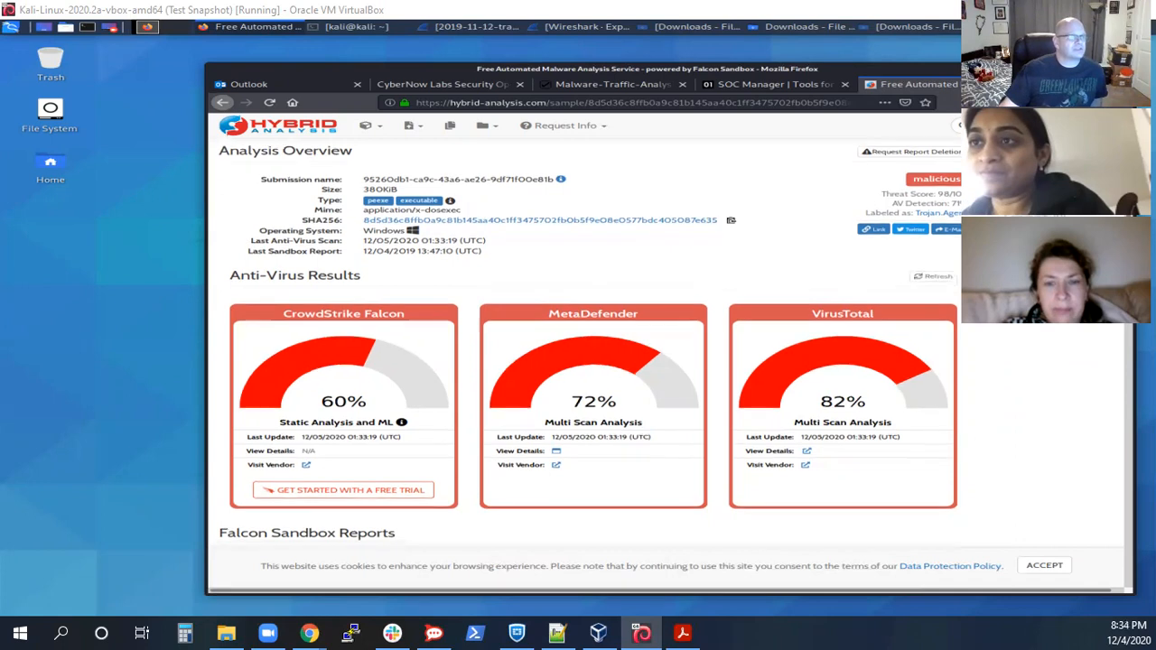
scroll(362, 361, down, 2)
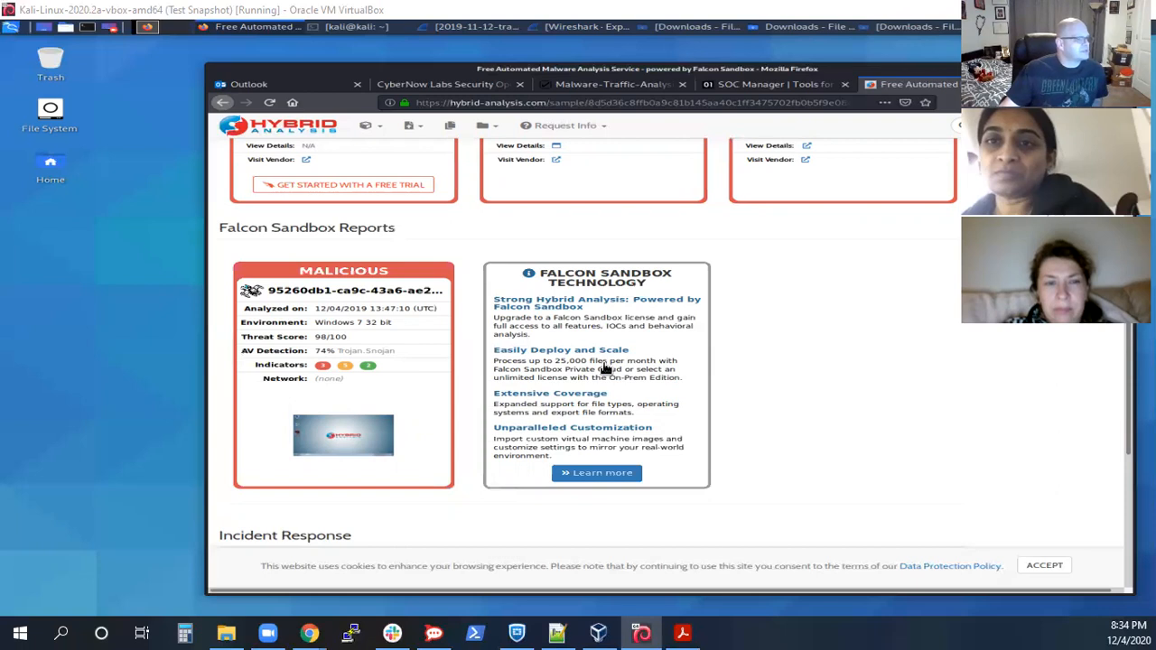
scroll(361, 359, down, 4)
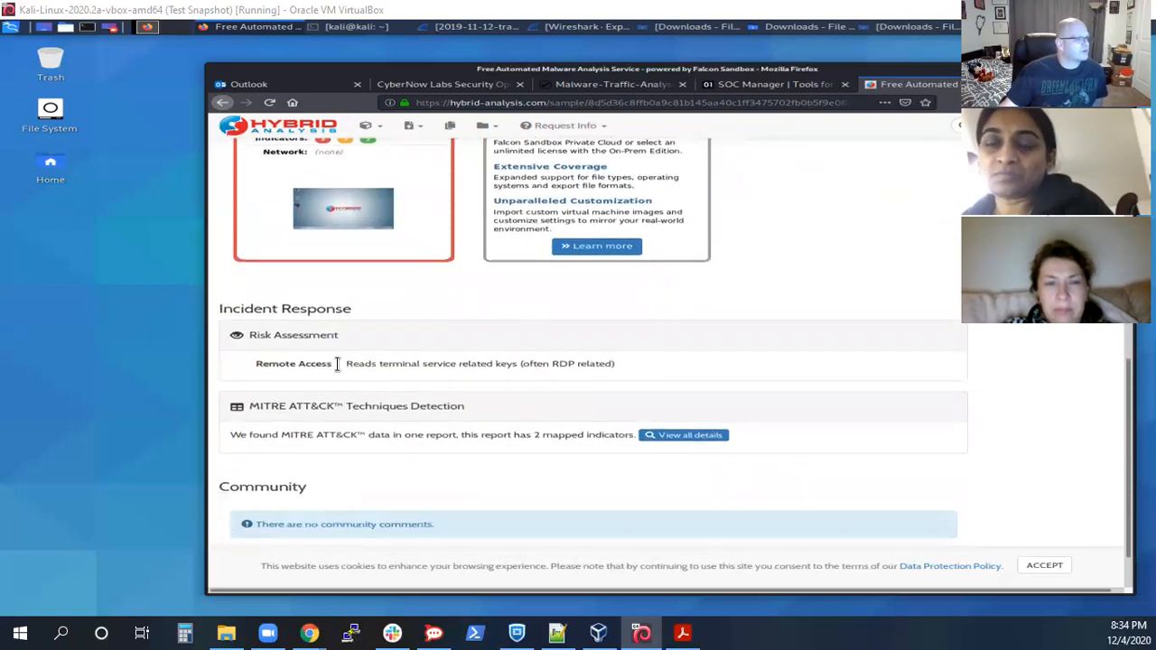
scroll(369, 390, up, 7)
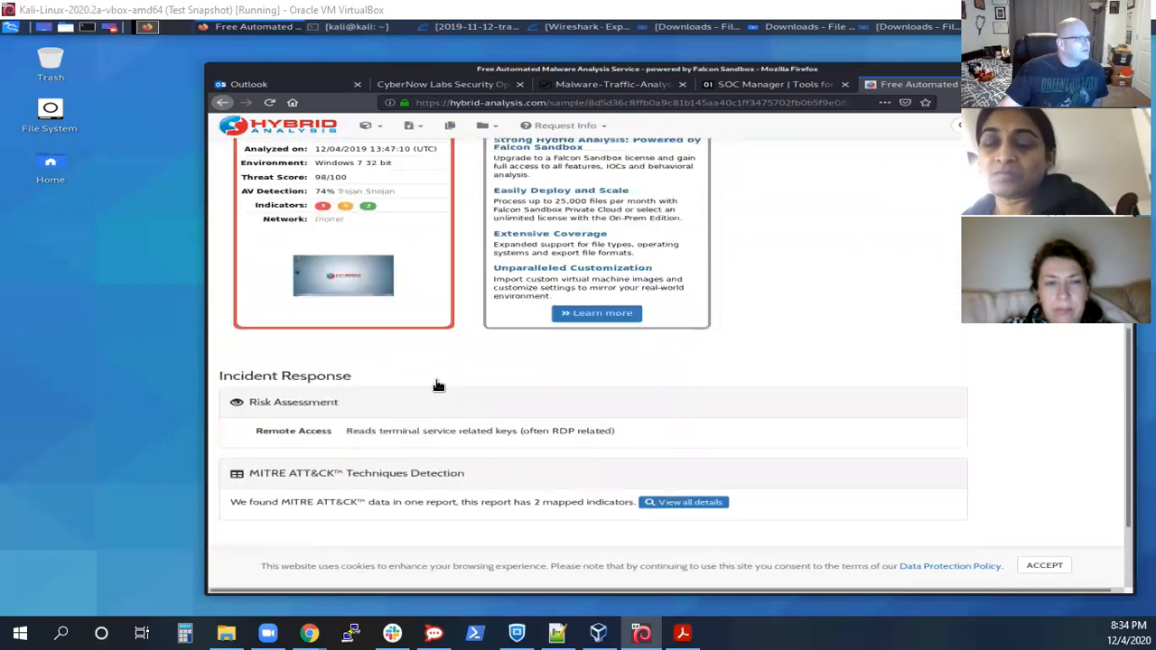
scroll(540, 338, up, 2)
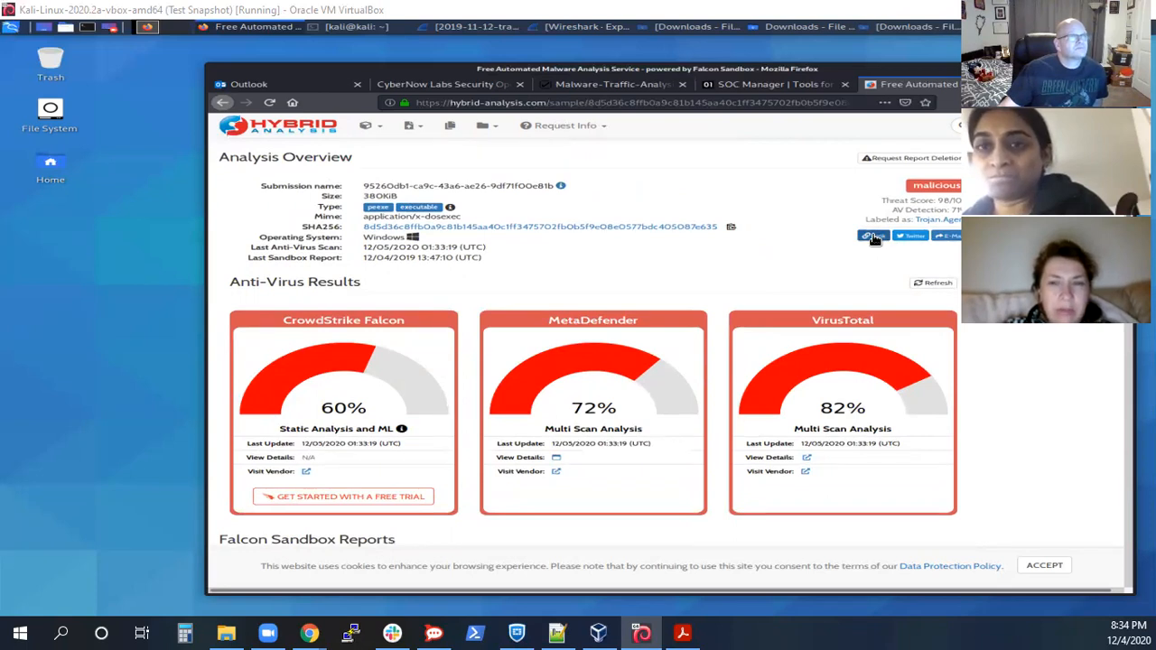
scroll(818, 289, down, 4)
scroll(807, 314, down, 10)
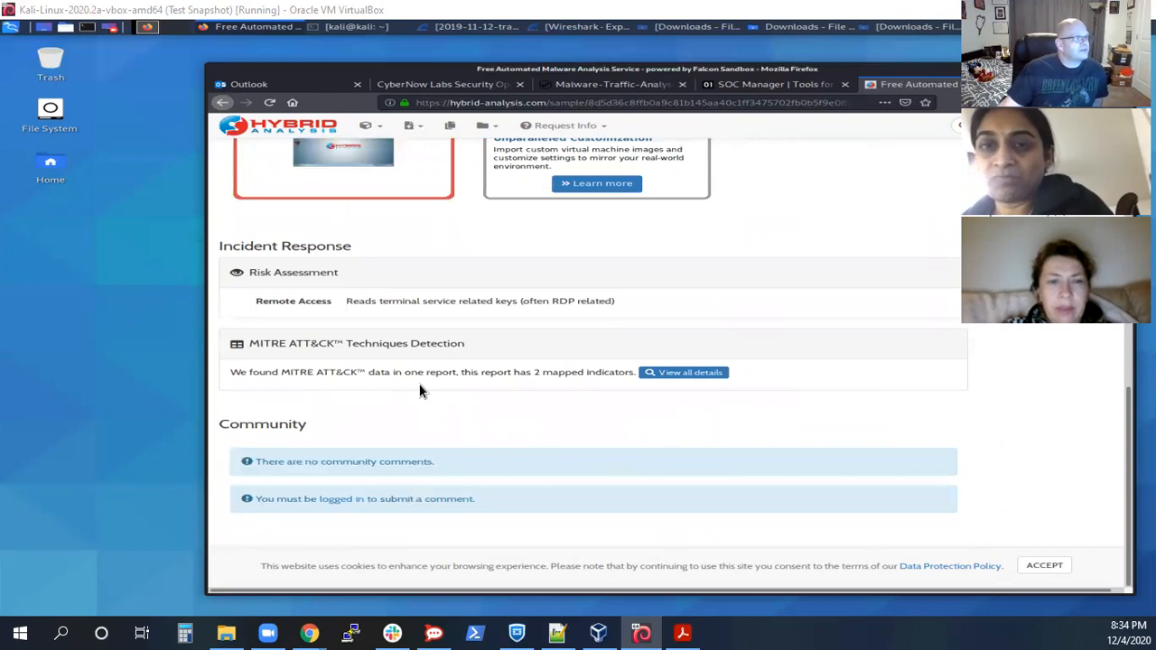
Step: View all MITRE ATT&CK technique details and examine the suspicious indicator for Network Service Scanning
click(682, 374)
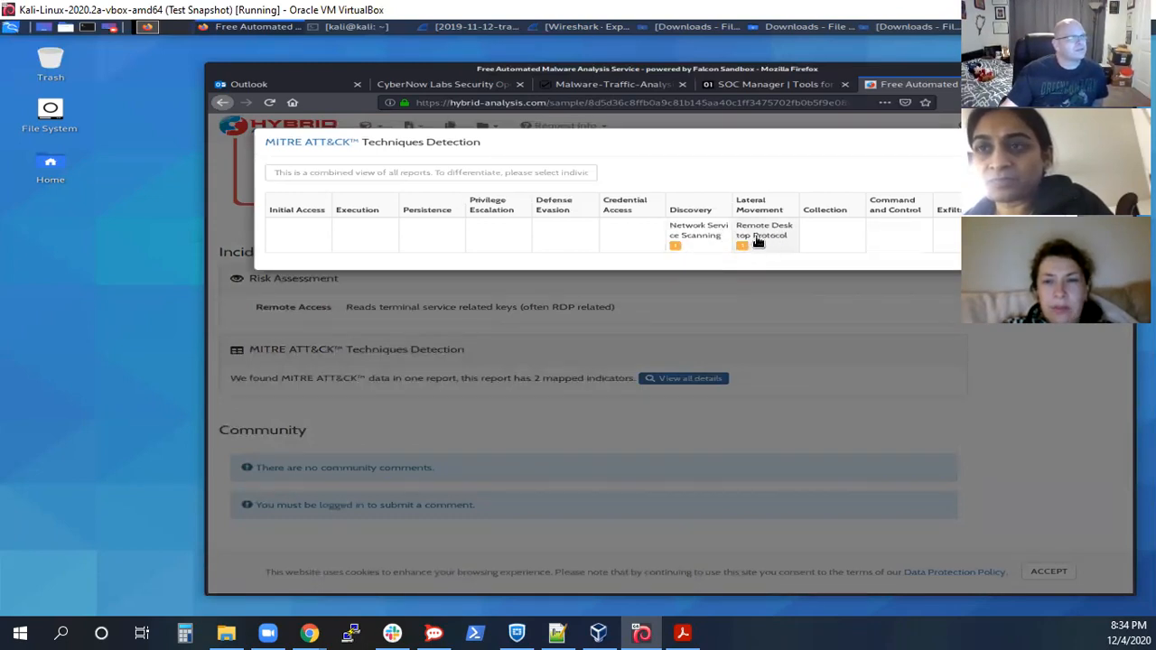
click(707, 237)
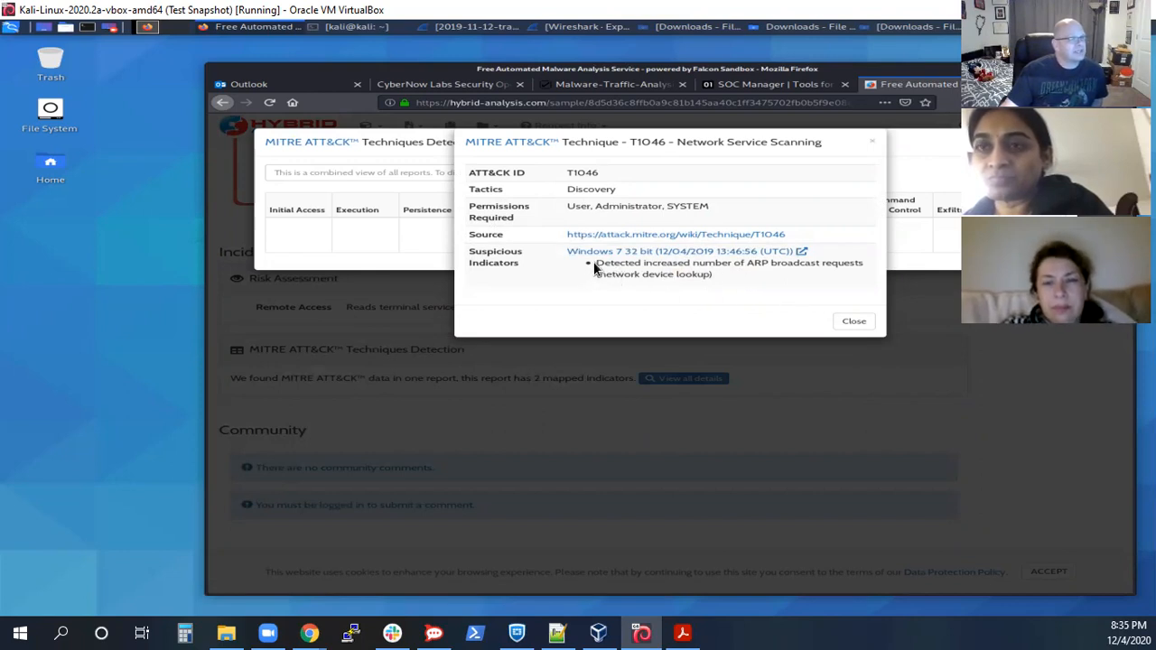
drag(596, 262, 716, 288)
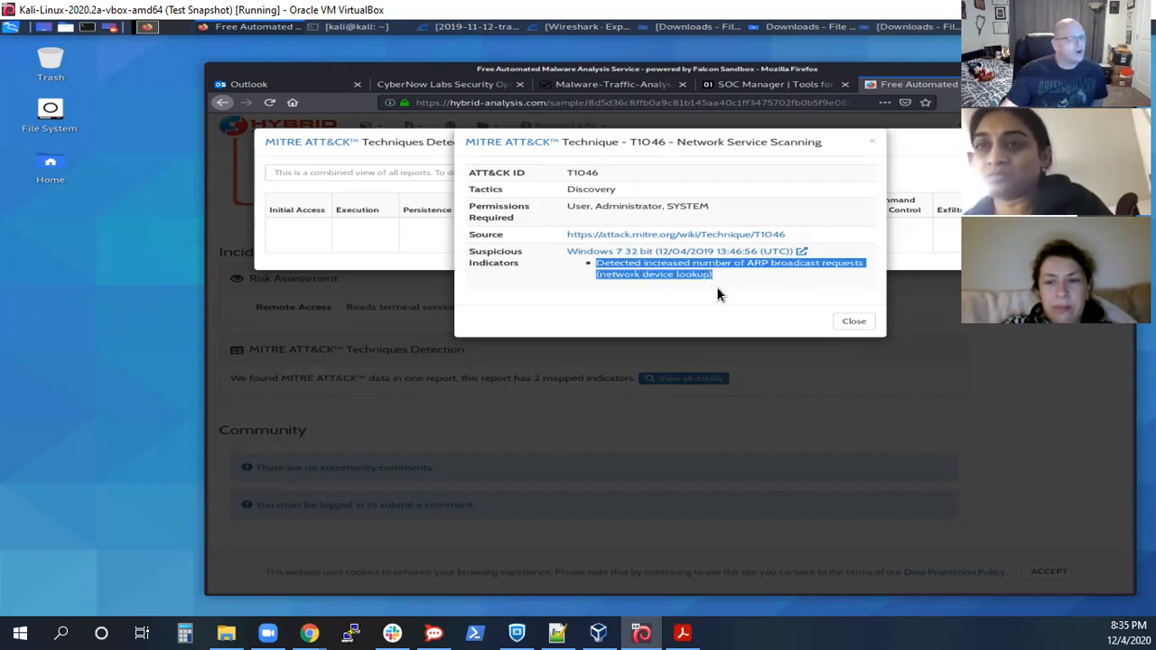
click(854, 321)
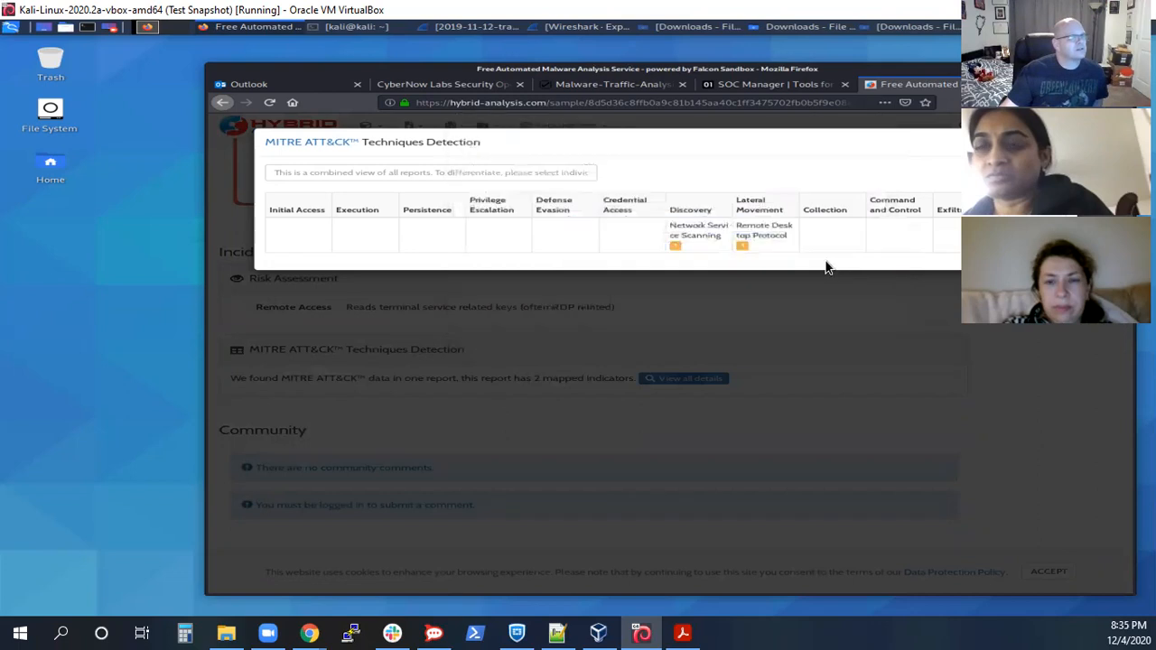
Step: Examine the suspicious indicator for the Remote Desktop Protocol technique, and close the MITRE ATT&CK details
click(754, 236)
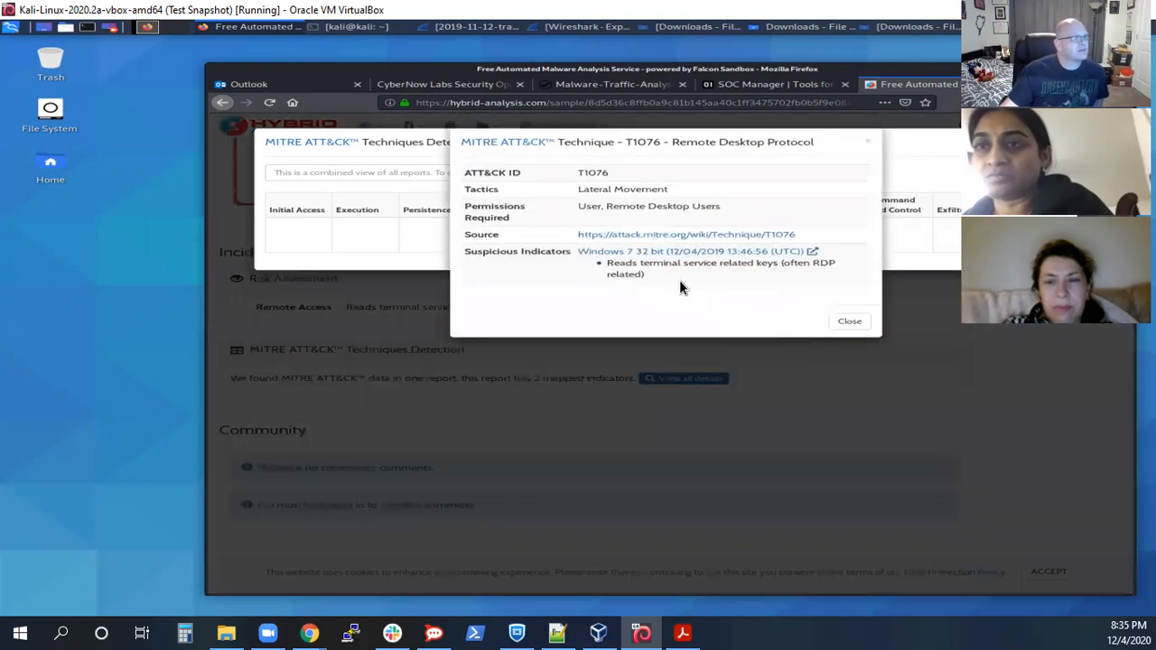
drag(626, 263, 708, 276)
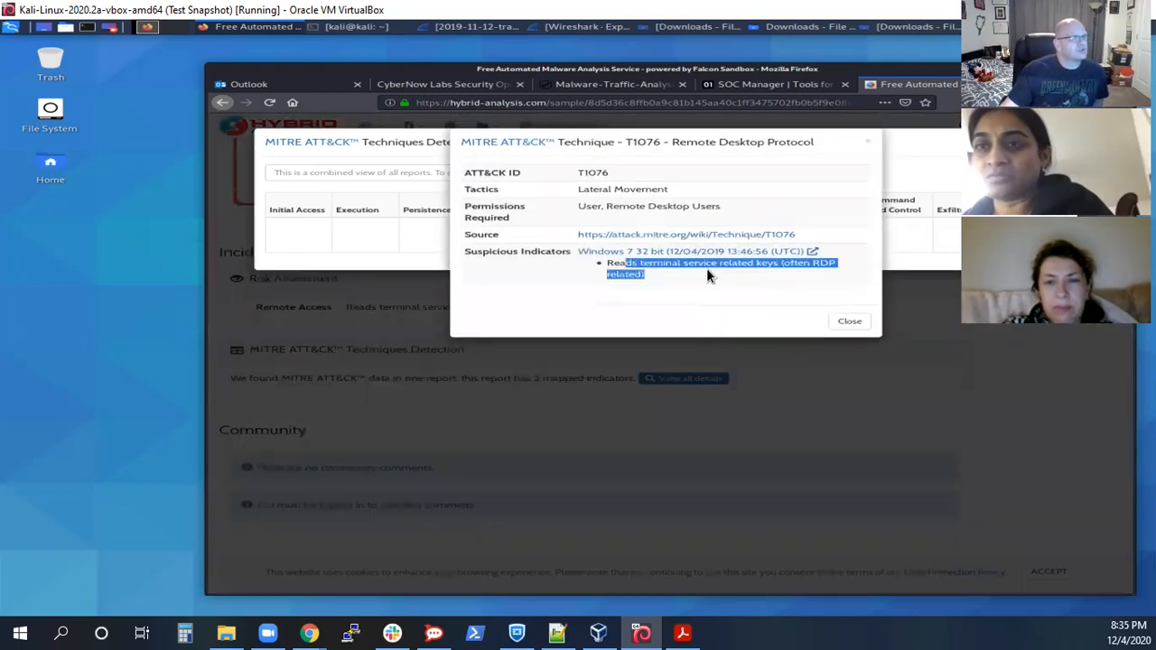
click(754, 284)
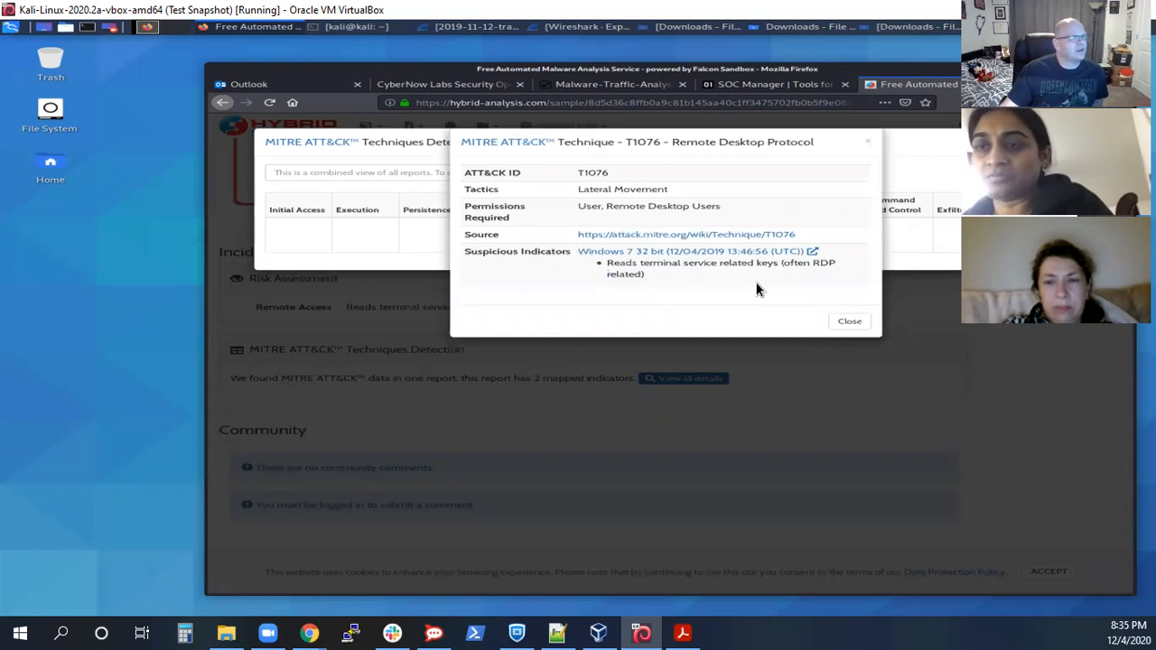
triple_click(625, 273)
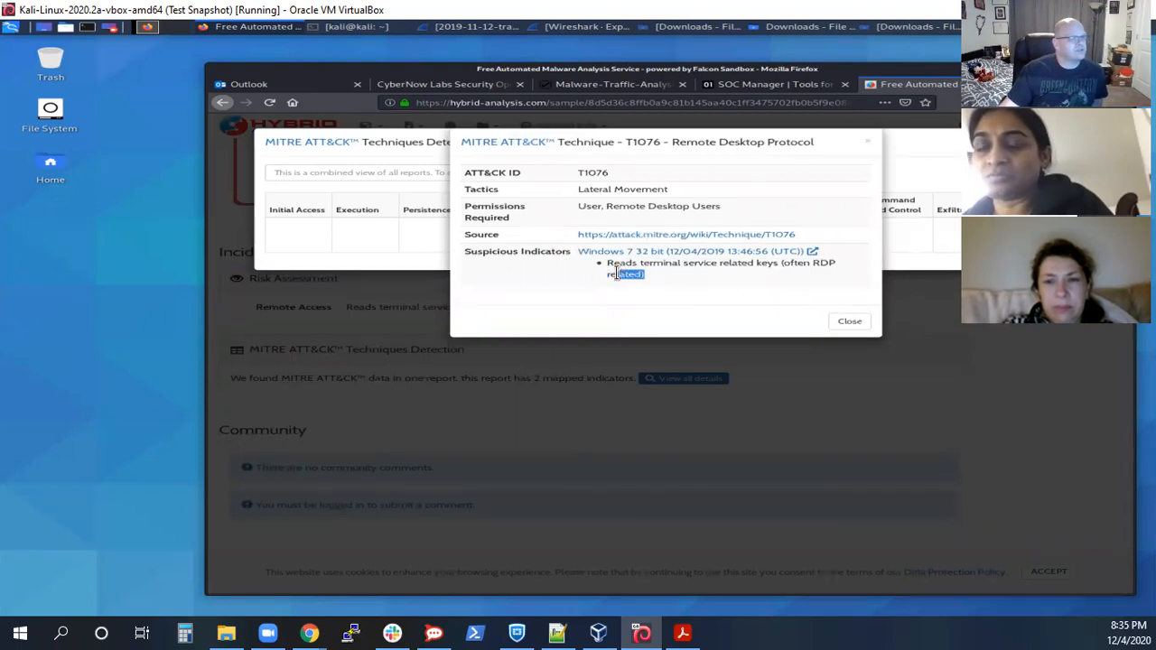
click(681, 280)
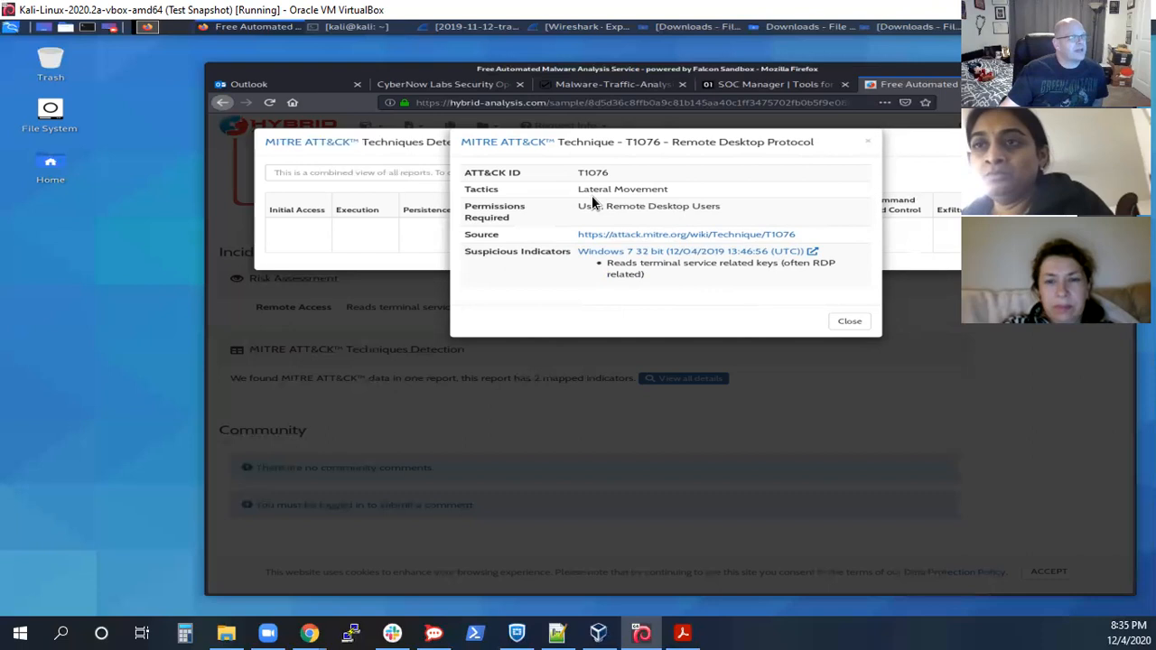
click(868, 147)
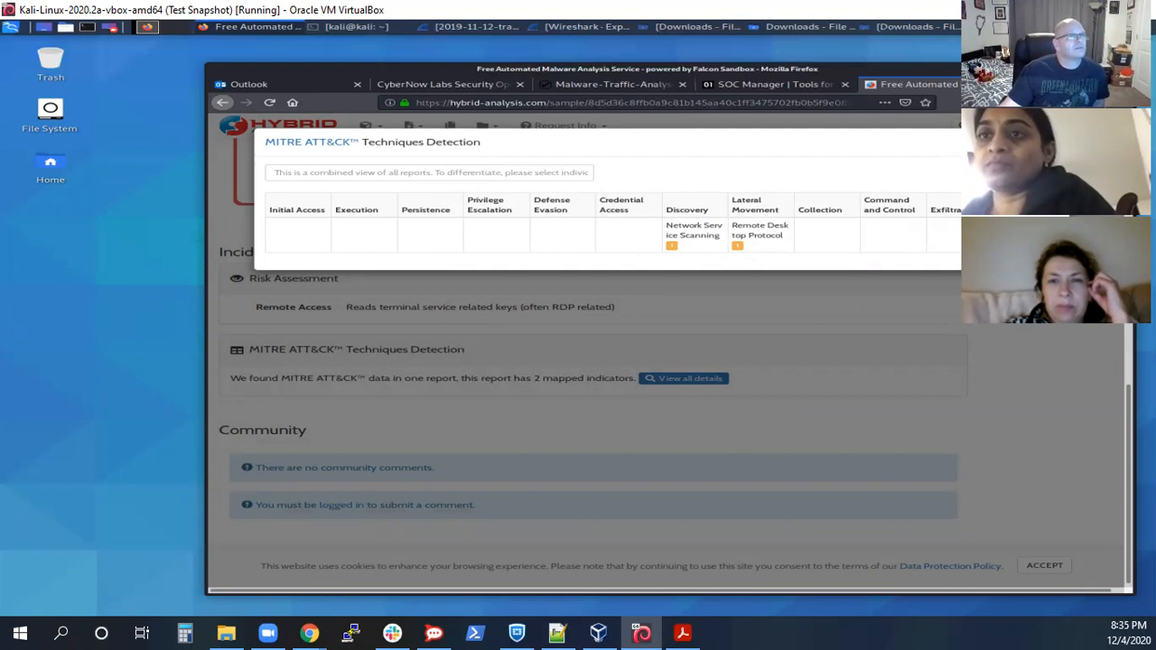
click(1056, 142)
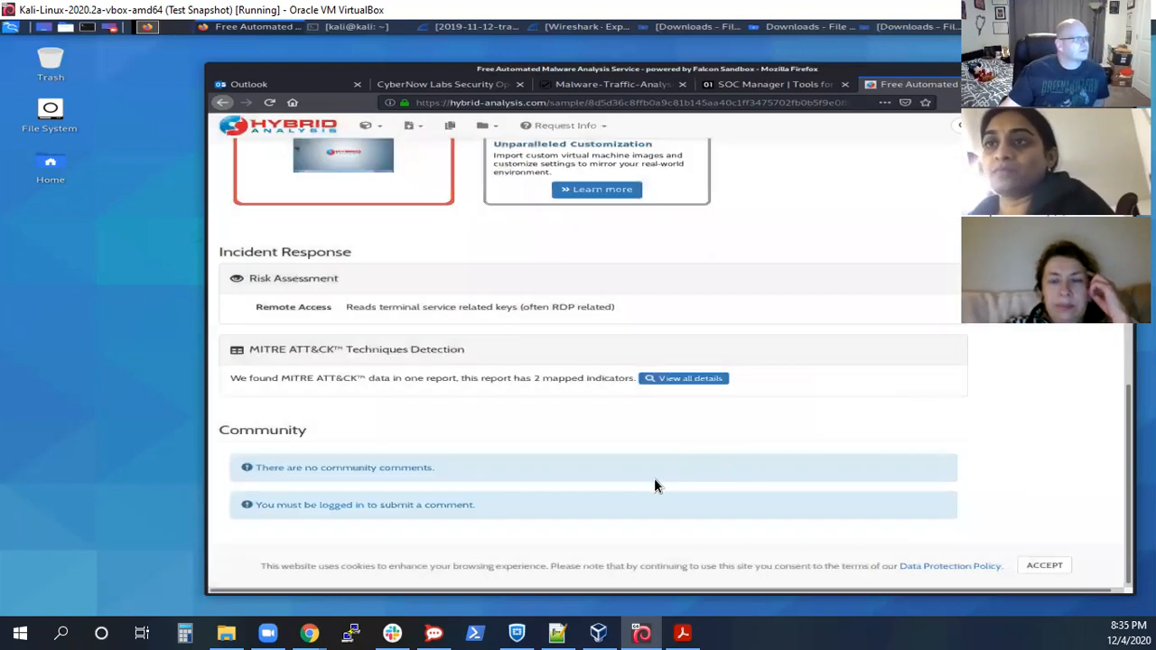
Step: Go back through the report from the incident response section to the overview and anti-virus results
scroll(550, 487, down, 1)
scroll(542, 469, up, 1)
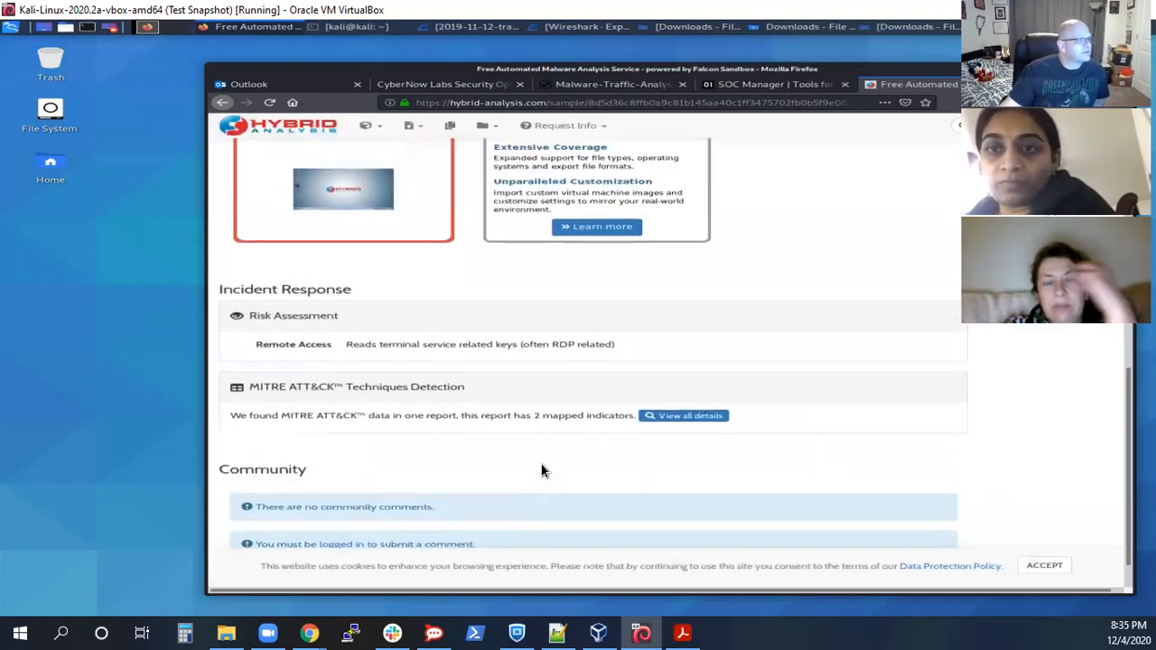
scroll(728, 405, up, 3)
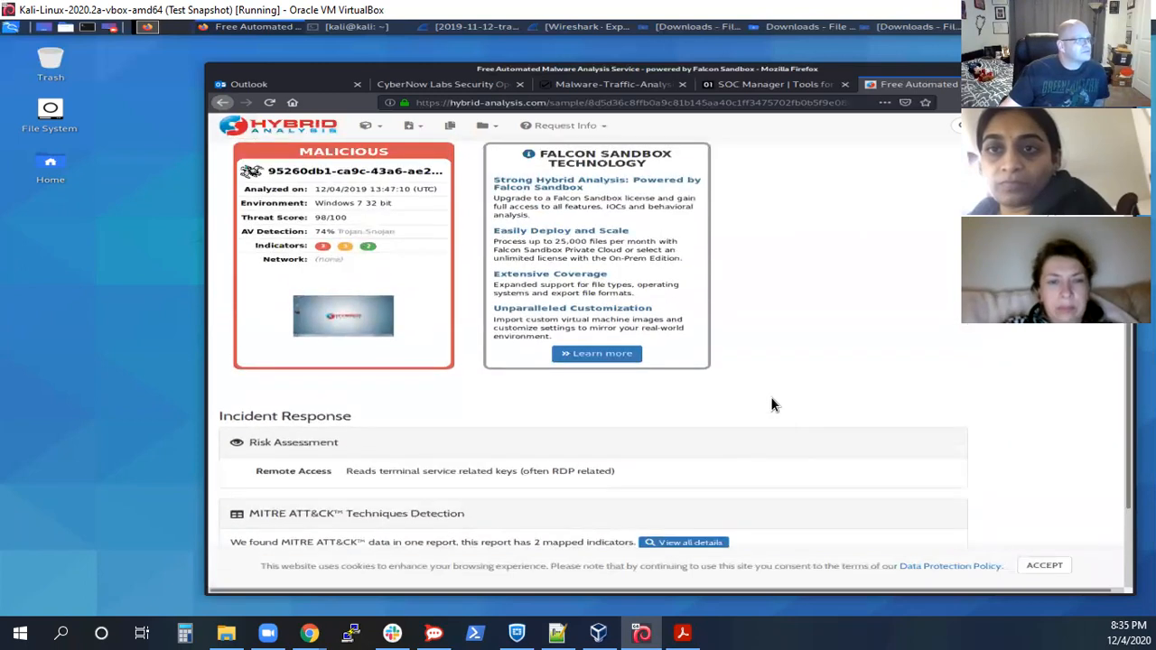
scroll(770, 406, up, 6)
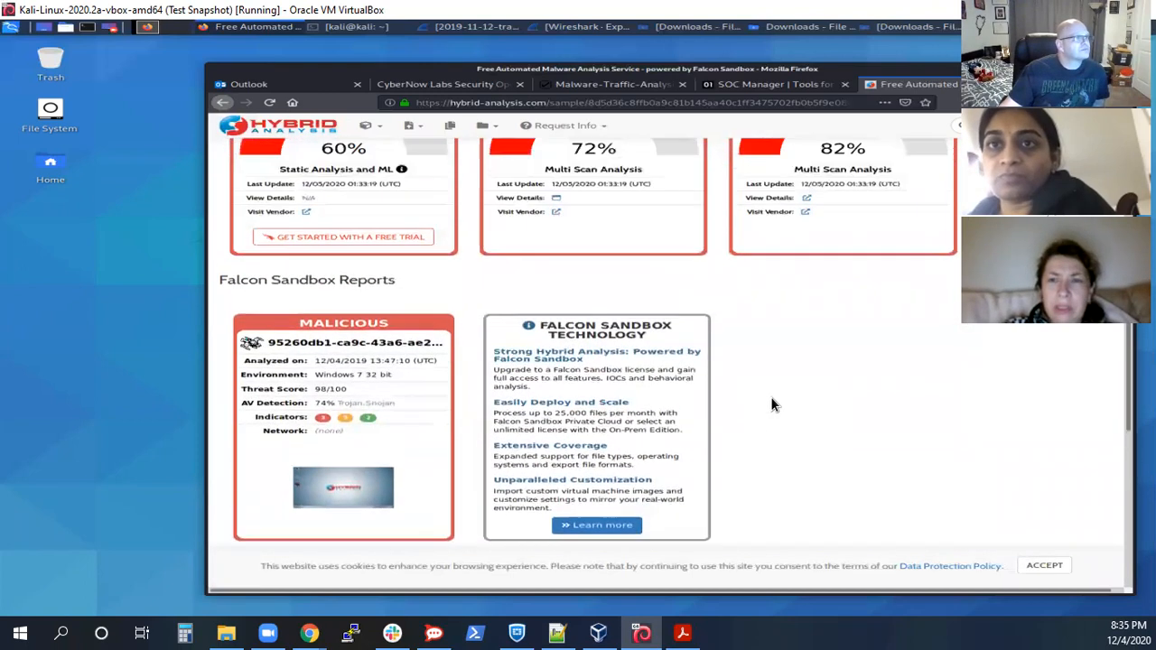
scroll(772, 404, up, 1)
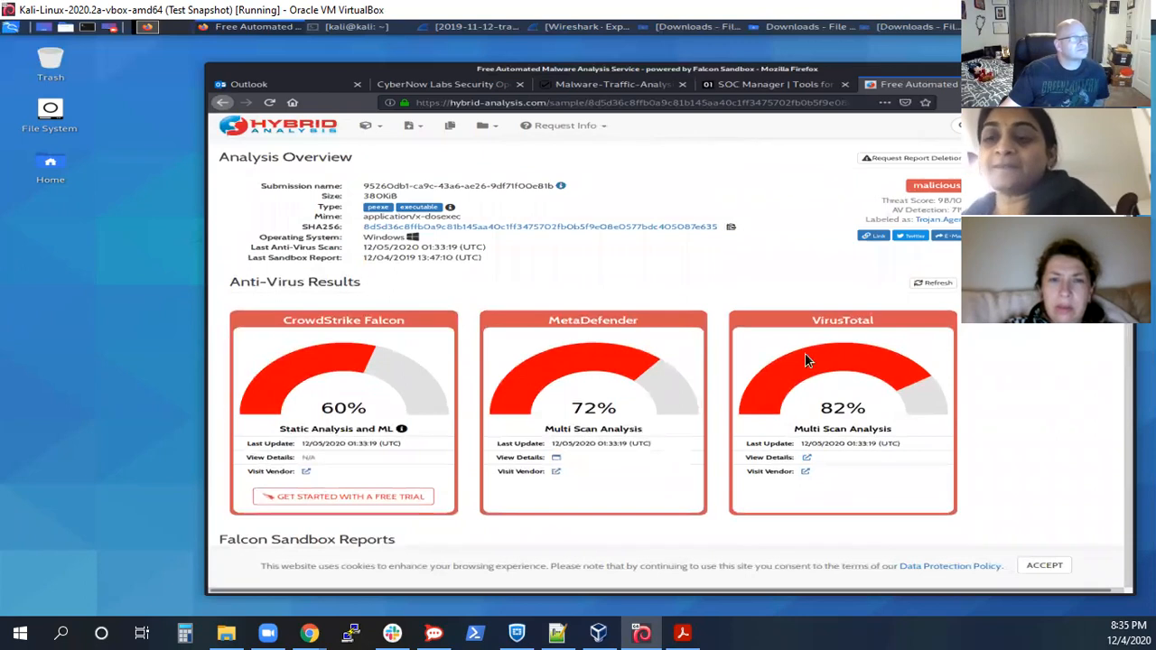